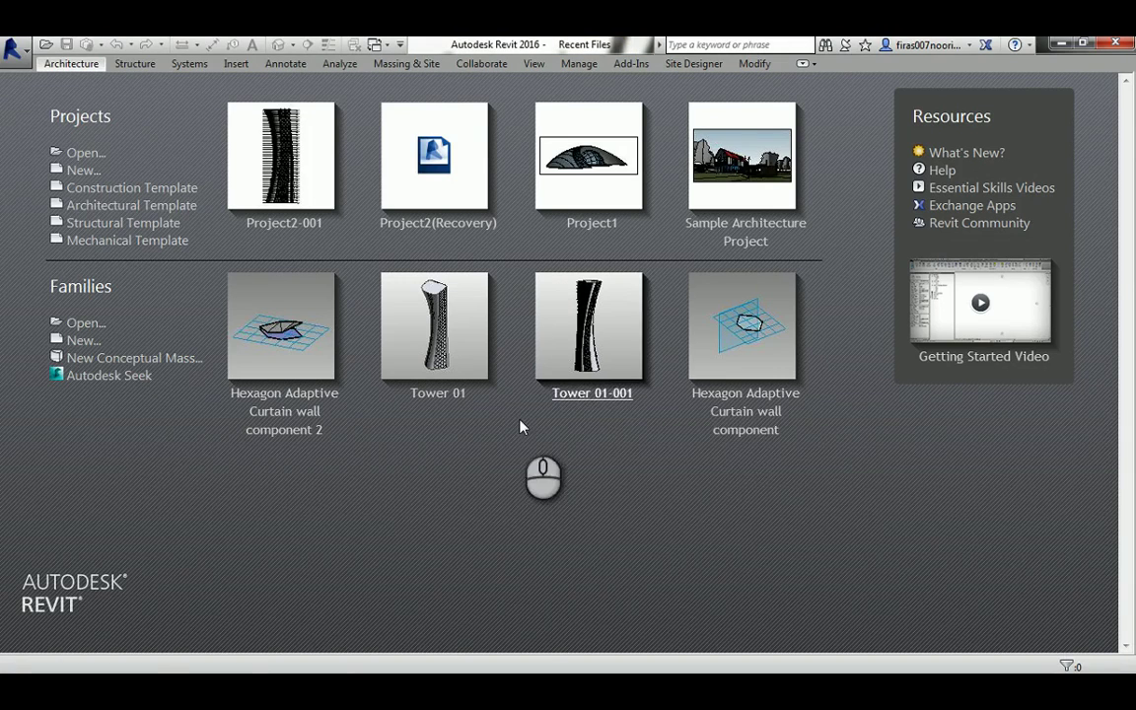
# Create a new conceptual mass family from the Metric Mass.rft template
pyautogui.click(13, 47)
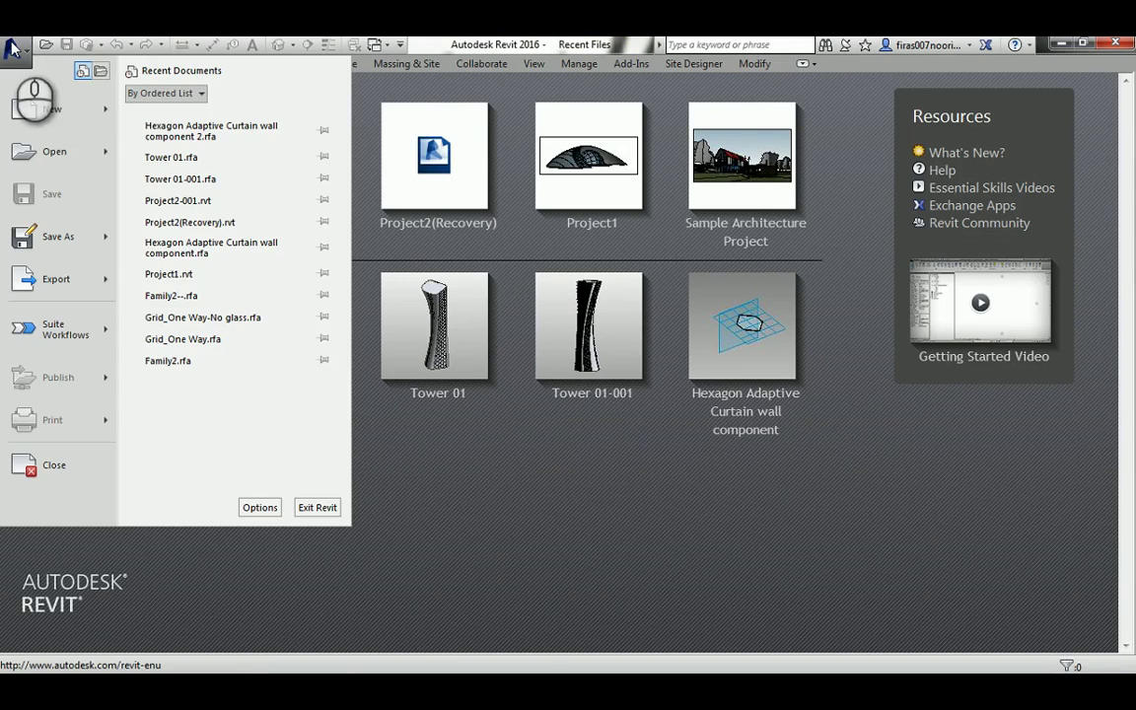
pyautogui.click(65, 111)
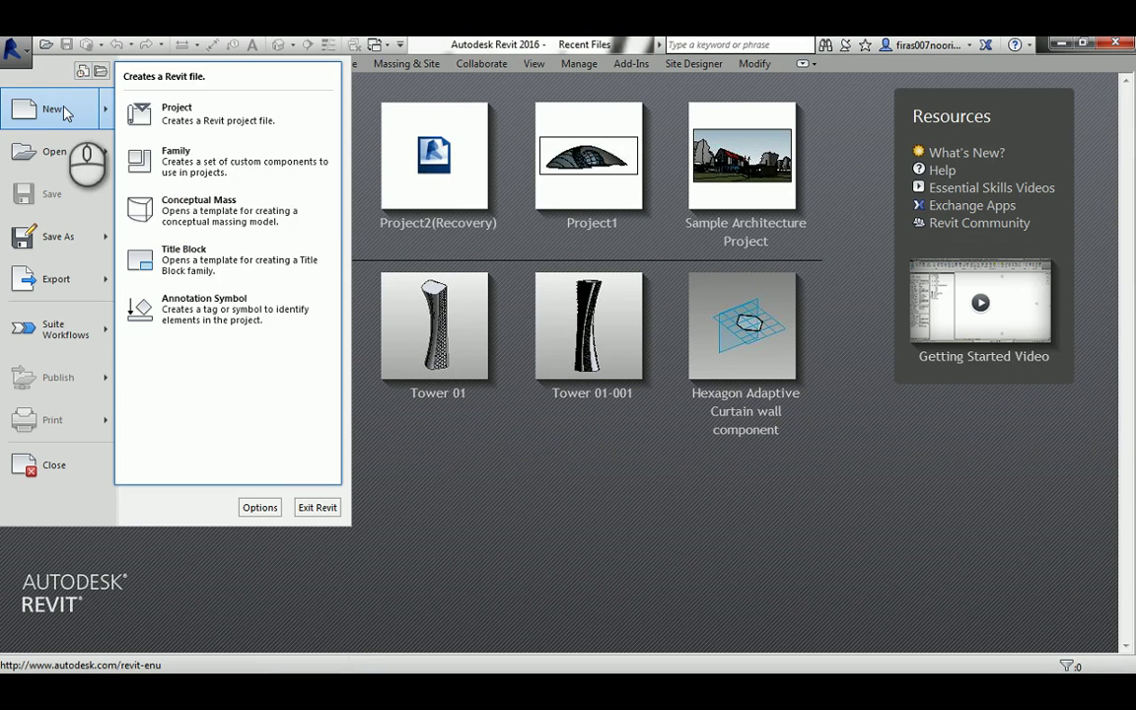
pyautogui.click(204, 219)
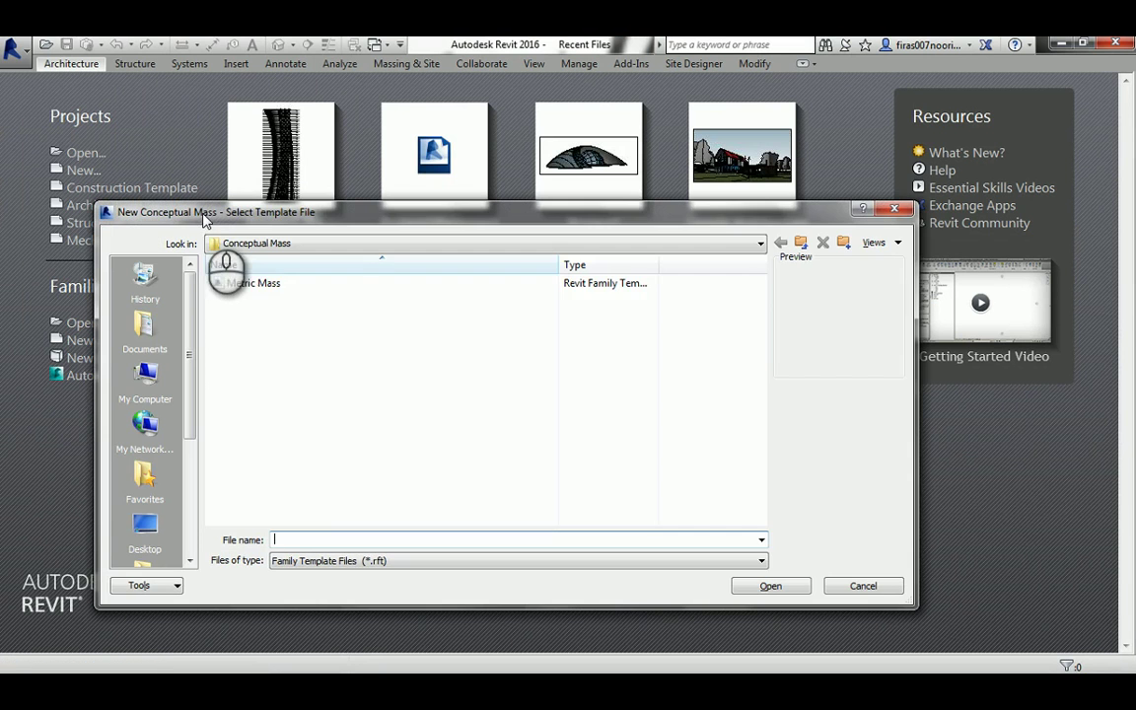
pyautogui.click(242, 285)
pyautogui.doubleClick(241, 287)
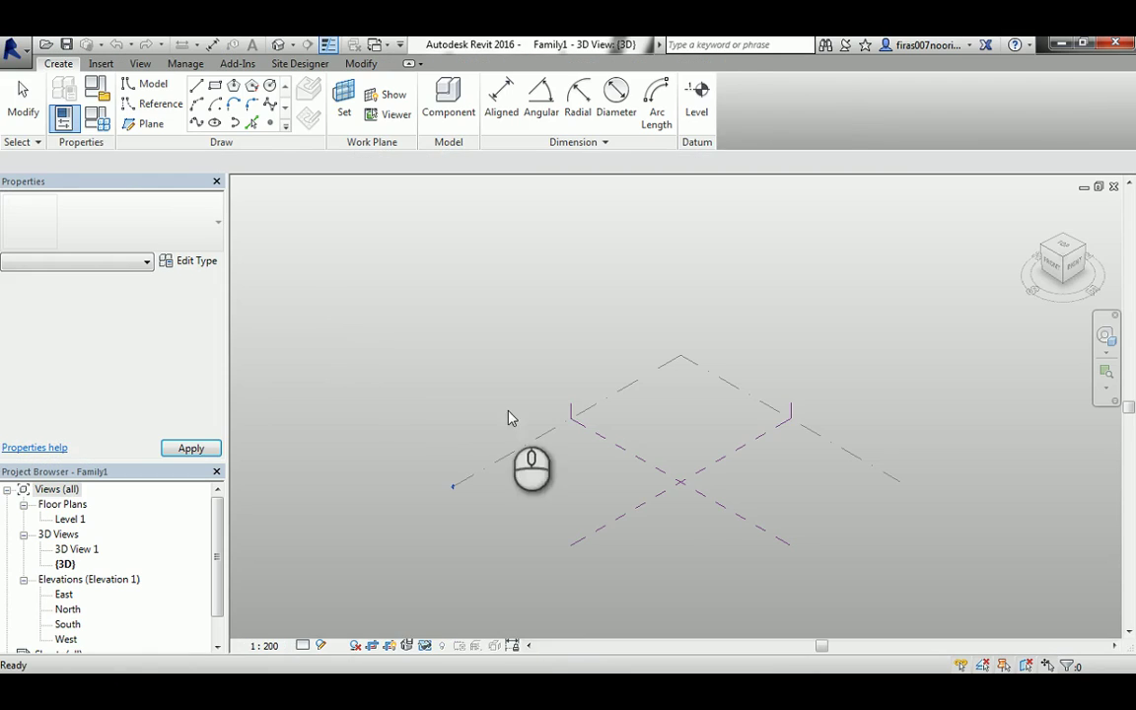
# In the North elevation, draw Level 2 and Level 3 stacked above Level 1
pyautogui.doubleClick(67, 611)
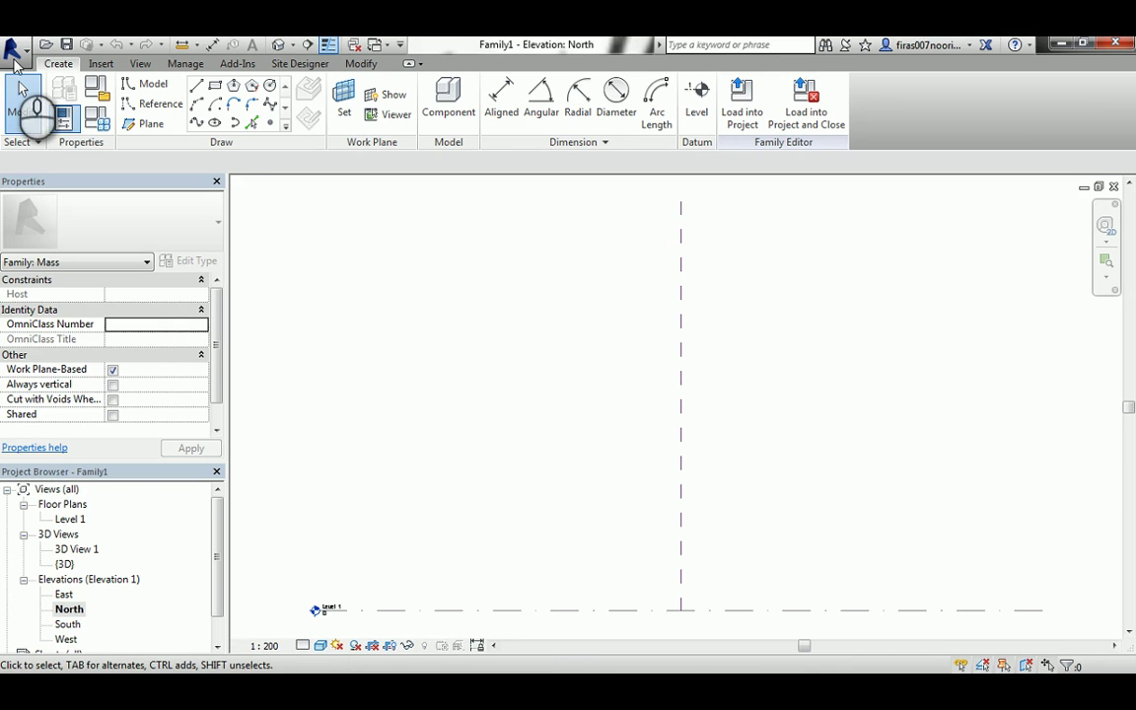
pyautogui.click(696, 99)
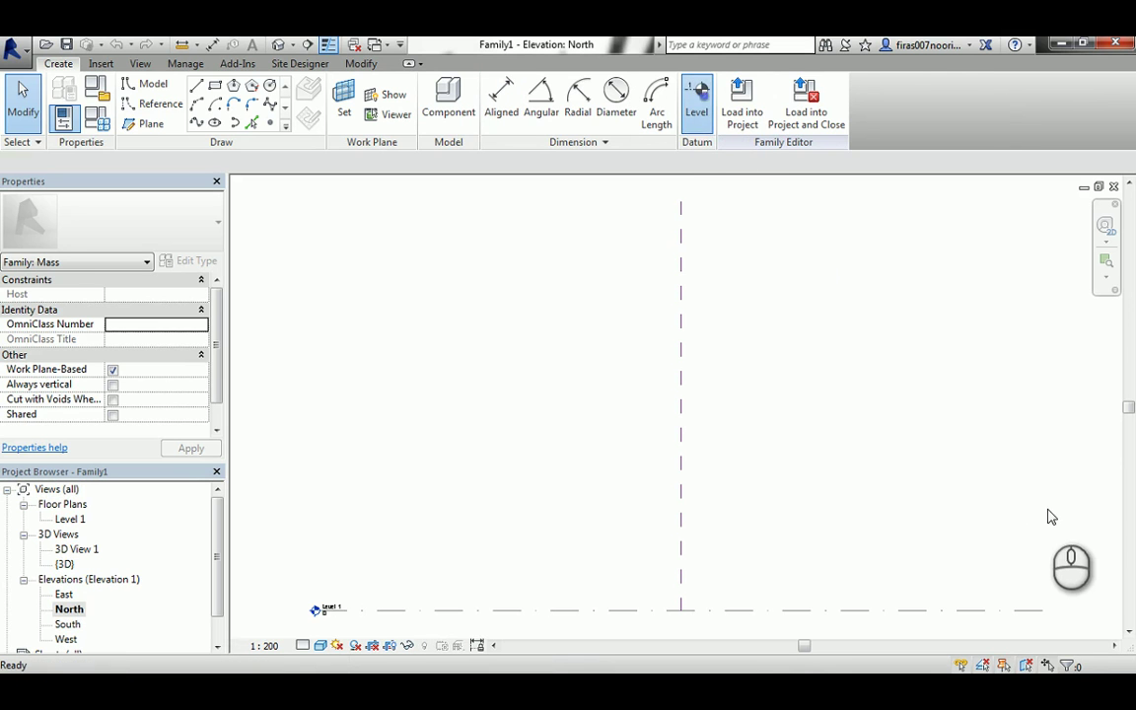
pyautogui.click(1038, 415)
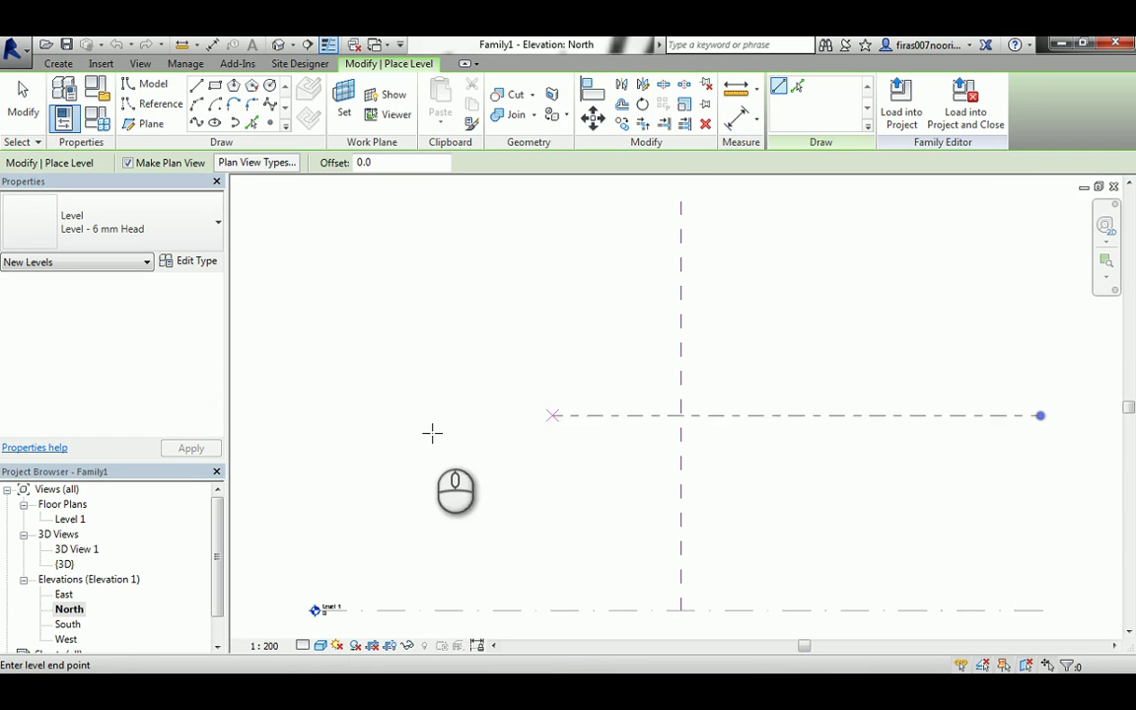
pyautogui.click(370, 414)
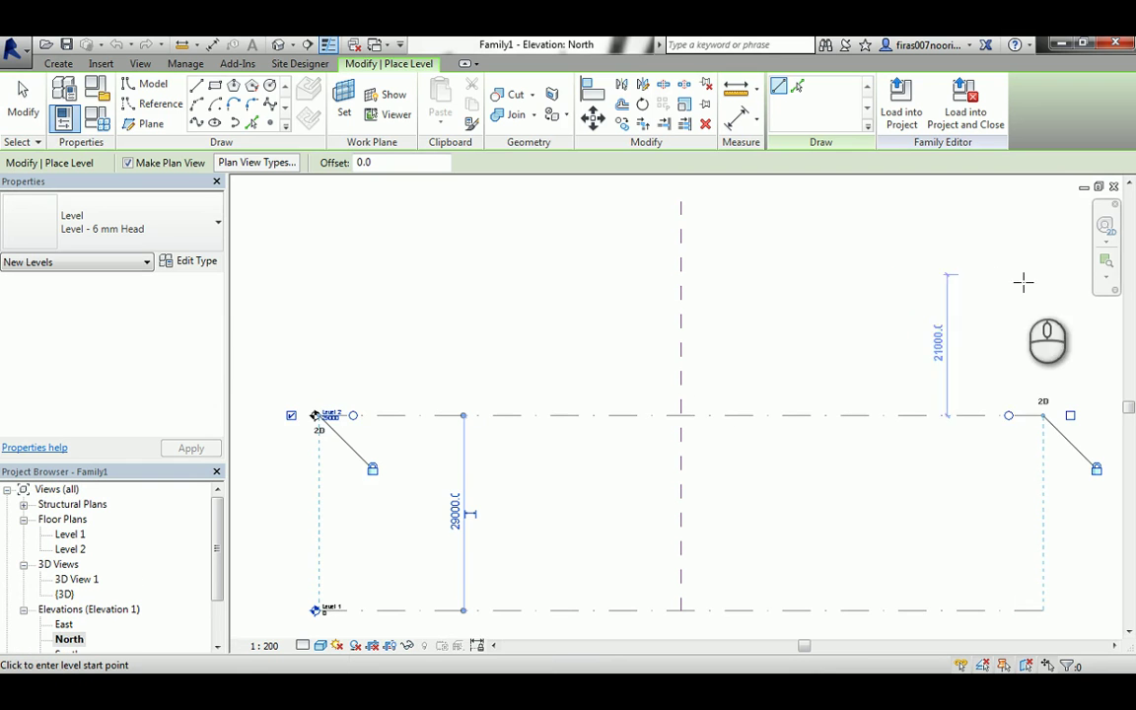
pyautogui.click(1053, 268)
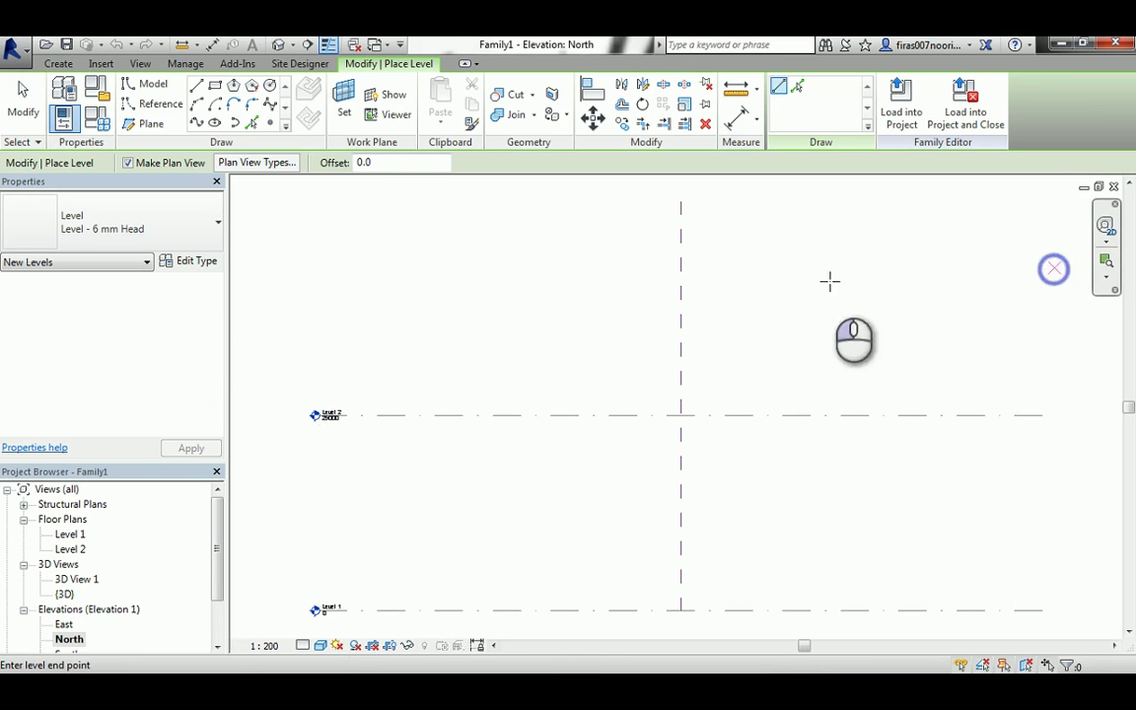
pyautogui.click(373, 278)
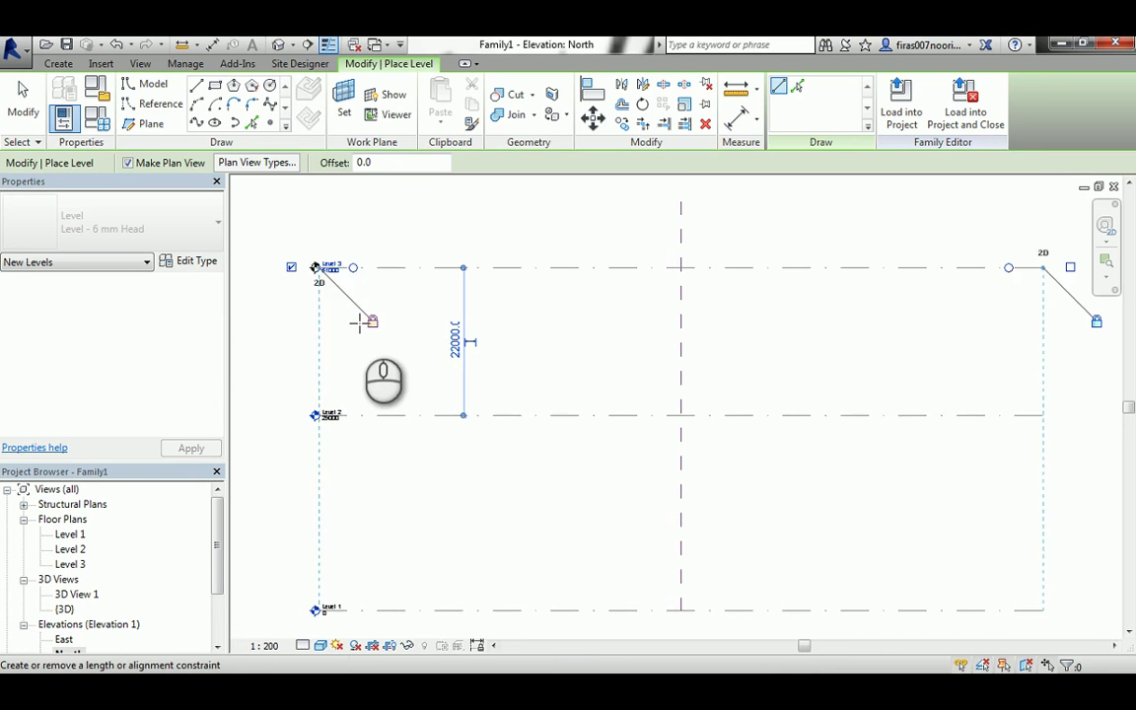
pyautogui.press('Escape')
pyautogui.scroll(4, 325, 258)
# Change Level 3's elevation to 170000
pyautogui.press('Escape')
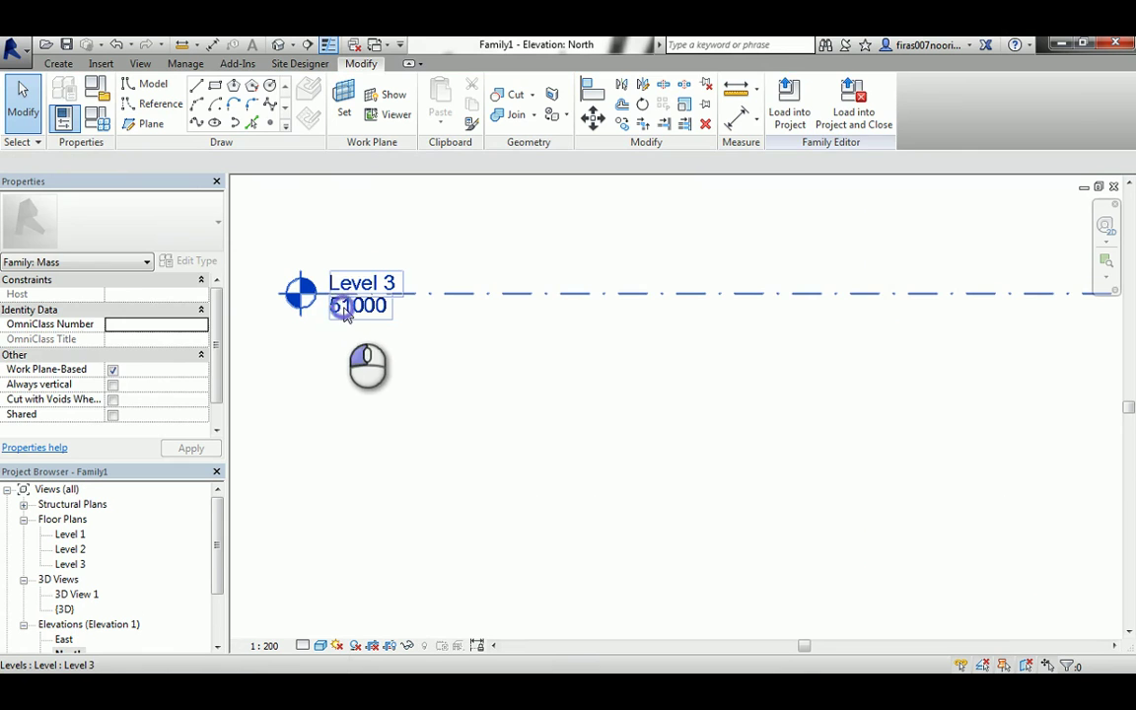
pyautogui.click(344, 308)
pyautogui.click(345, 306)
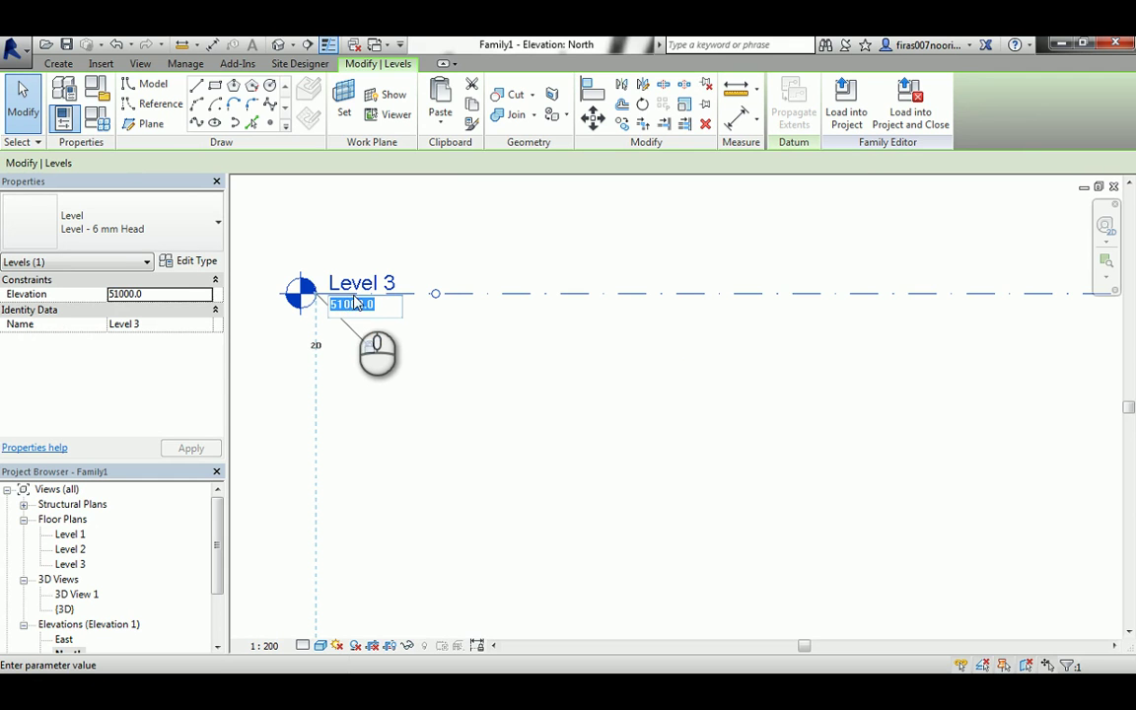
pyautogui.moveTo(343, 307); pyautogui.dragTo(332, 306)
pyautogui.write('17')
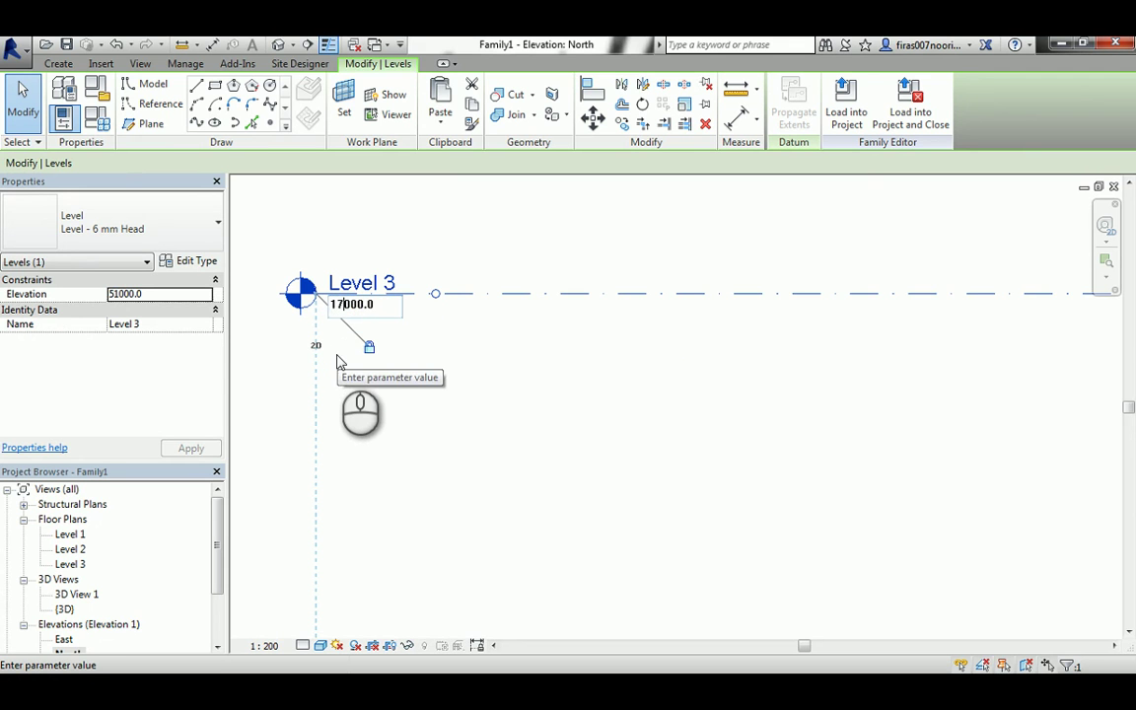
pyautogui.write('0')
pyautogui.press('Return')
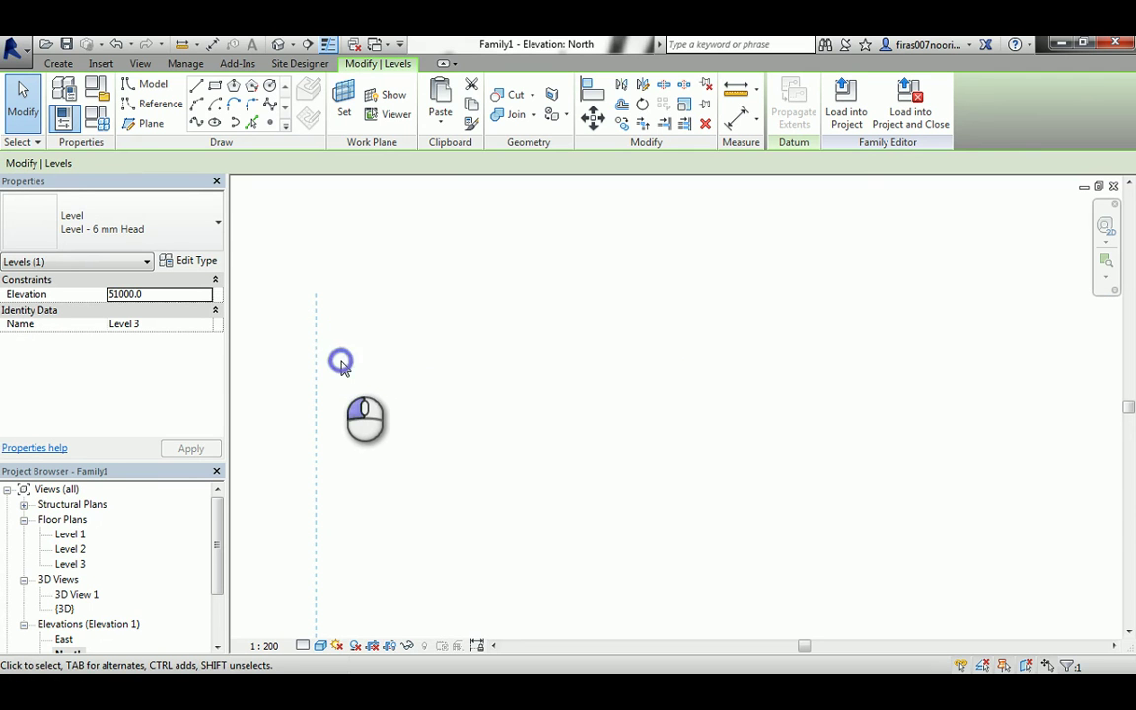
pyautogui.scroll(-4, 347, 363)
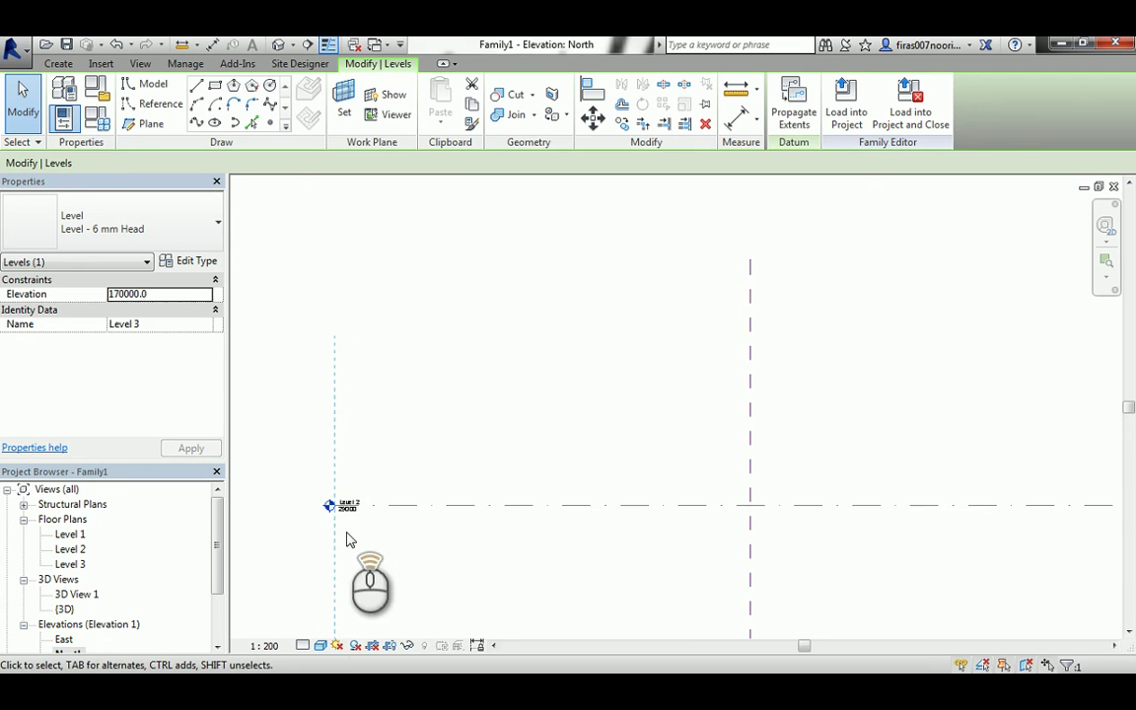
pyautogui.scroll(3, 351, 533)
# Change Level 2's elevation to 50000 and frame all three levels in view
pyautogui.click(340, 468)
pyautogui.click(335, 467)
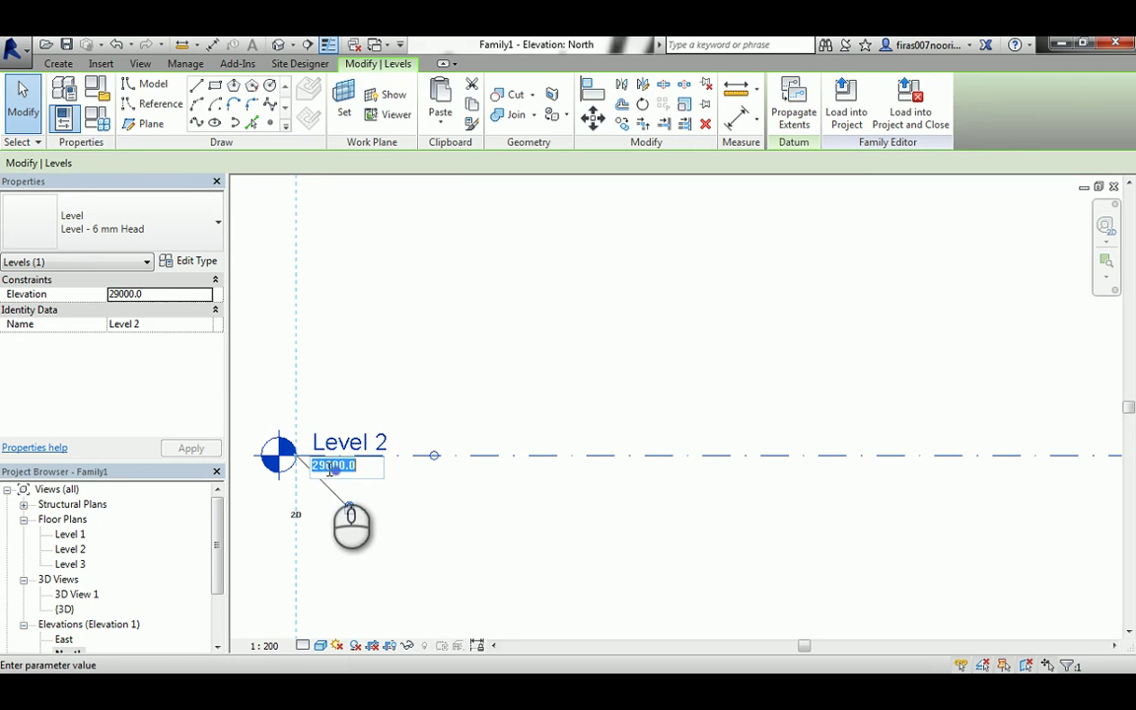
pyautogui.moveTo(326, 469); pyautogui.dragTo(309, 468)
pyautogui.write('50')
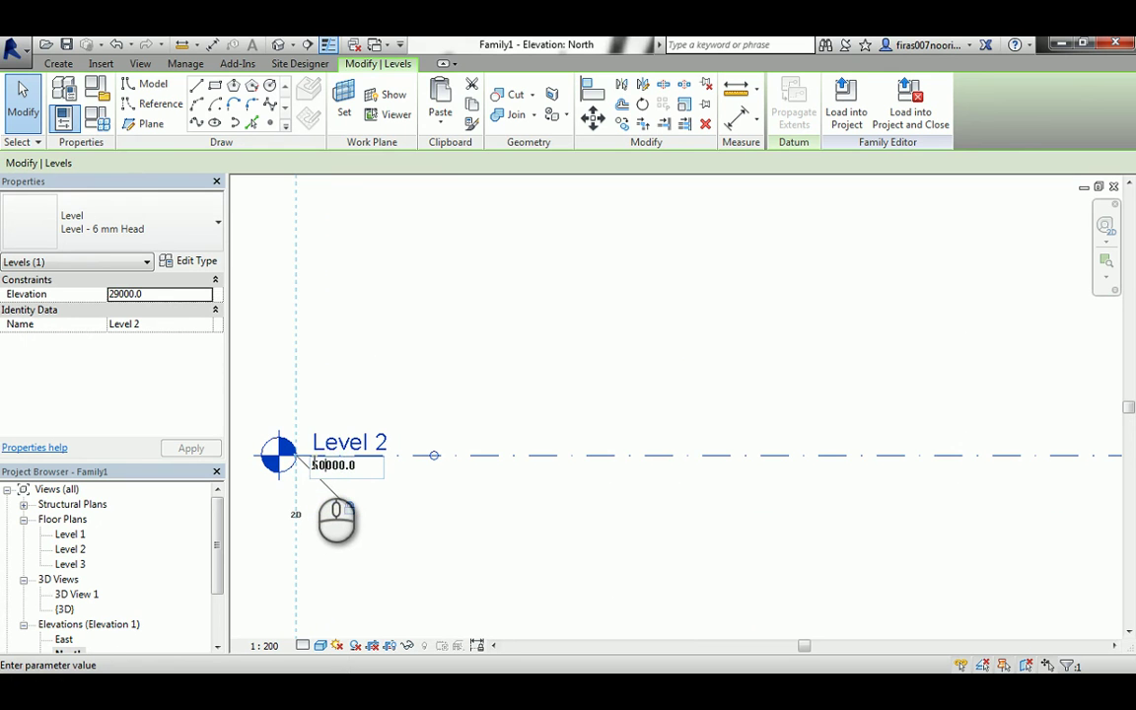
pyautogui.press('Return')
pyautogui.scroll(-5, 599, 434)
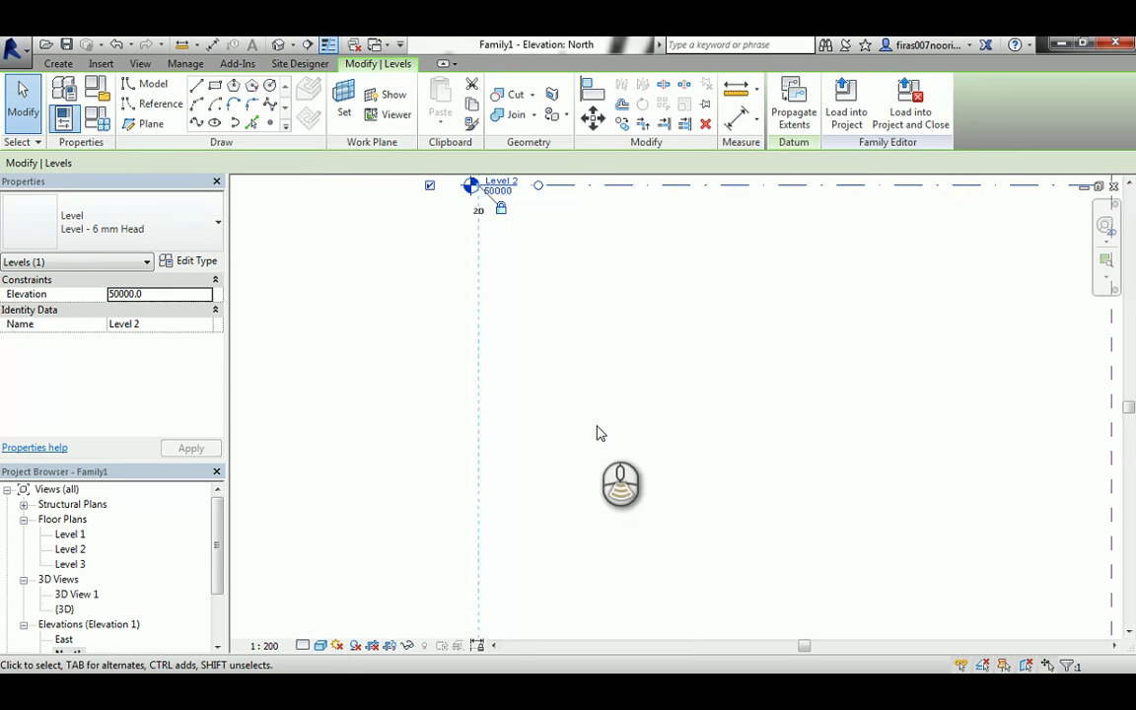
pyautogui.moveTo(652, 357); pyautogui.dragTo(649, 391, button='middle')
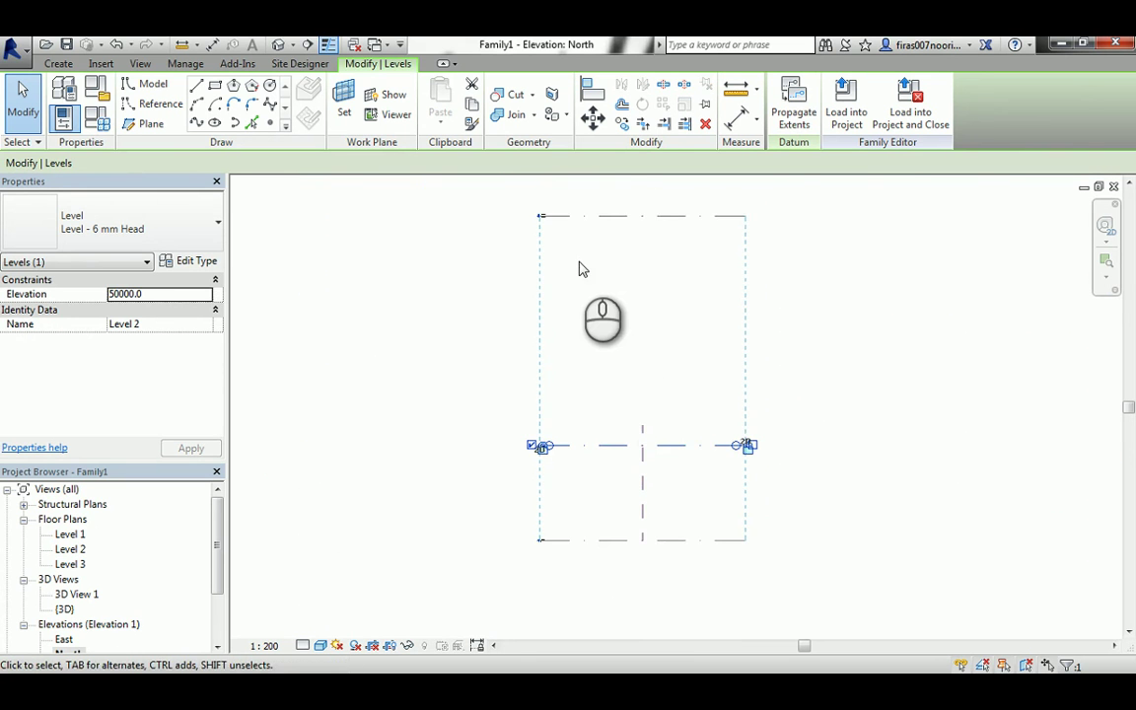
pyautogui.scroll(1, 566, 221)
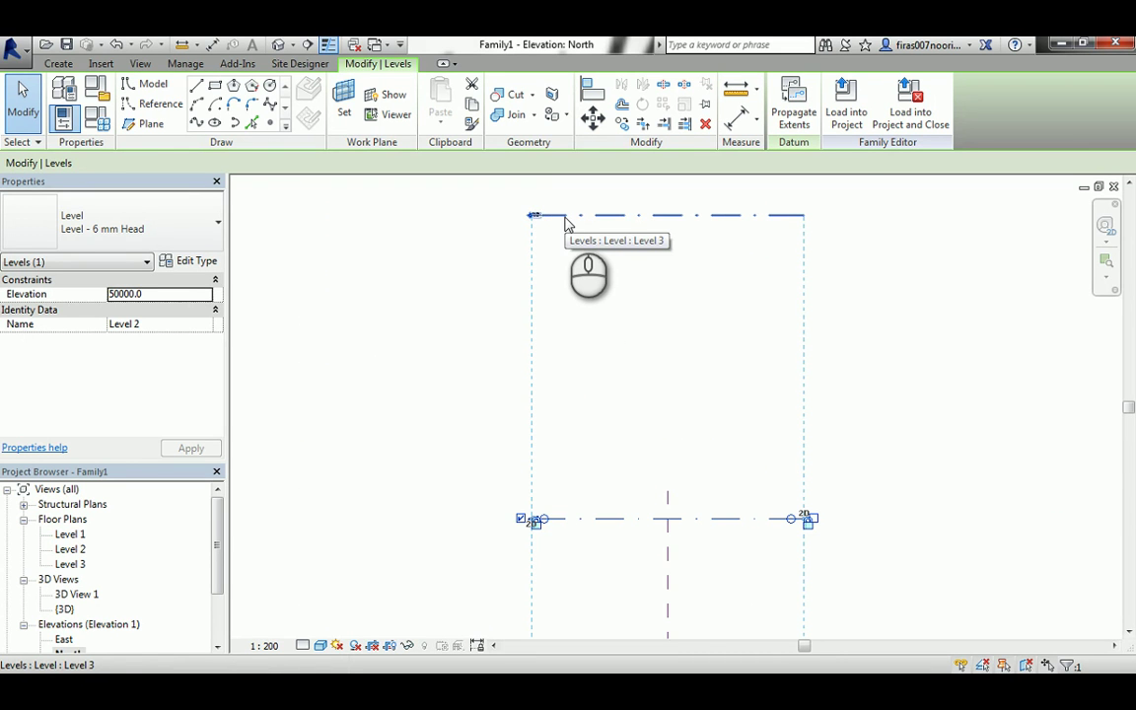
pyautogui.moveTo(637, 416); pyautogui.dragTo(614, 409, button='middle')
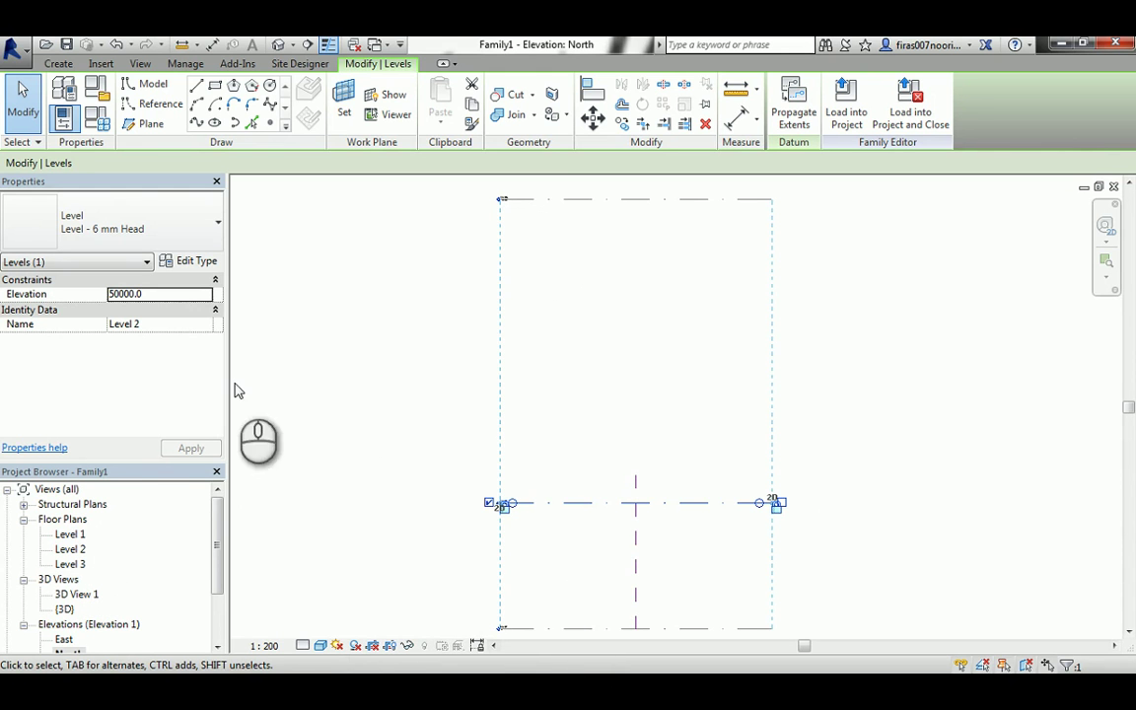
# On the Level 1 floor plan, draw a rectangle of model lines, roughly 55000 by 49000
pyautogui.click(70, 535)
pyautogui.doubleClick(70, 534)
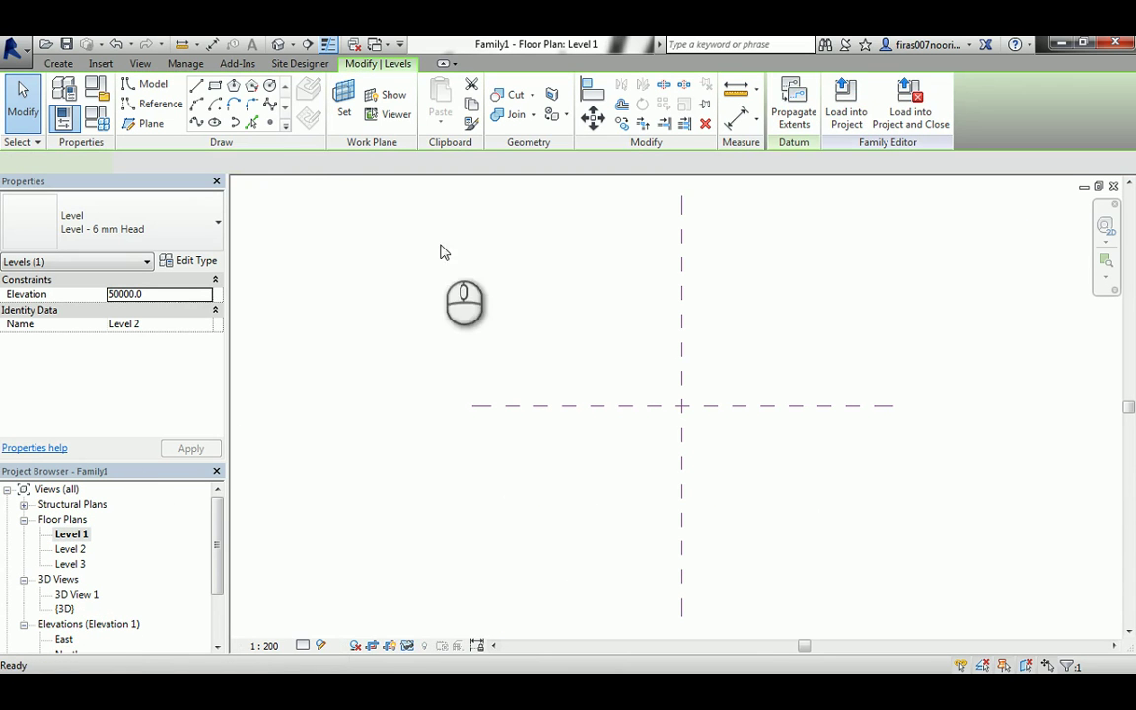
pyautogui.press('l')
pyautogui.press('i')
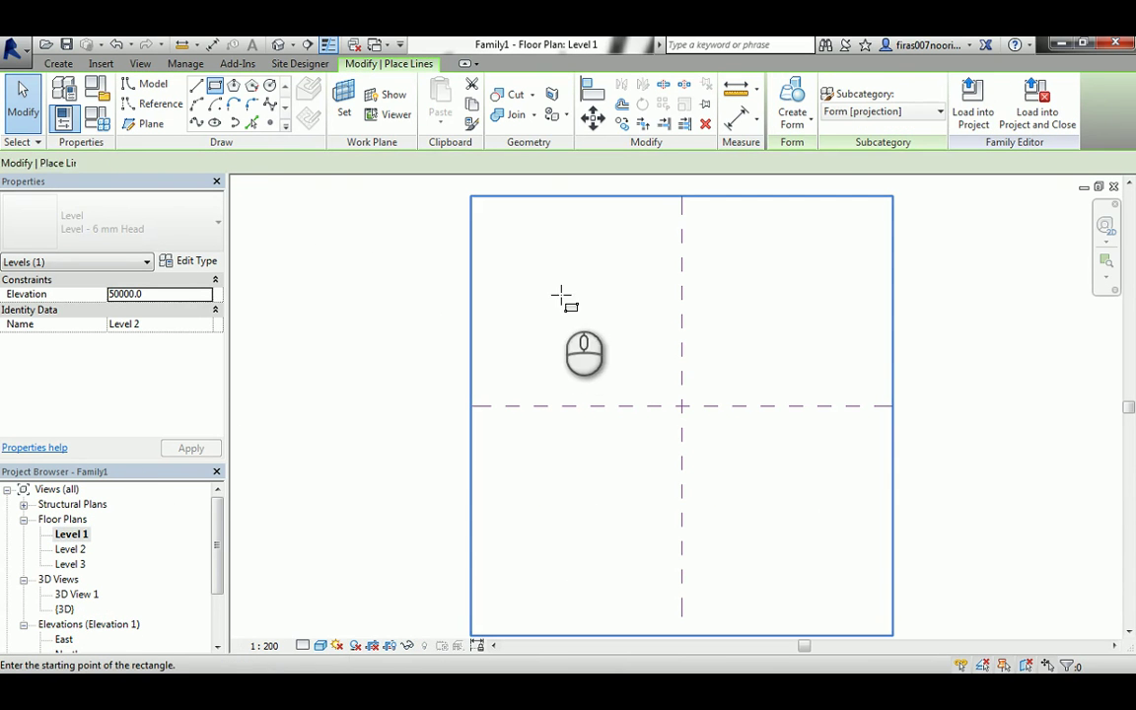
pyautogui.click(561, 288)
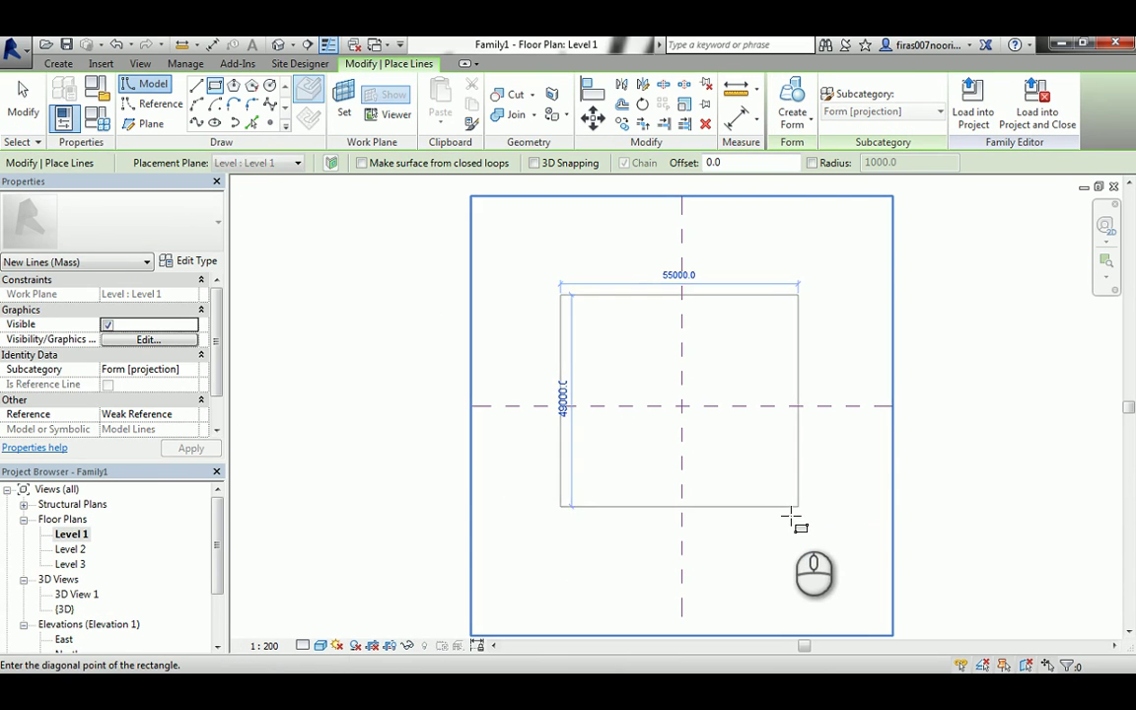
pyautogui.click(776, 509)
pyautogui.press('Escape')
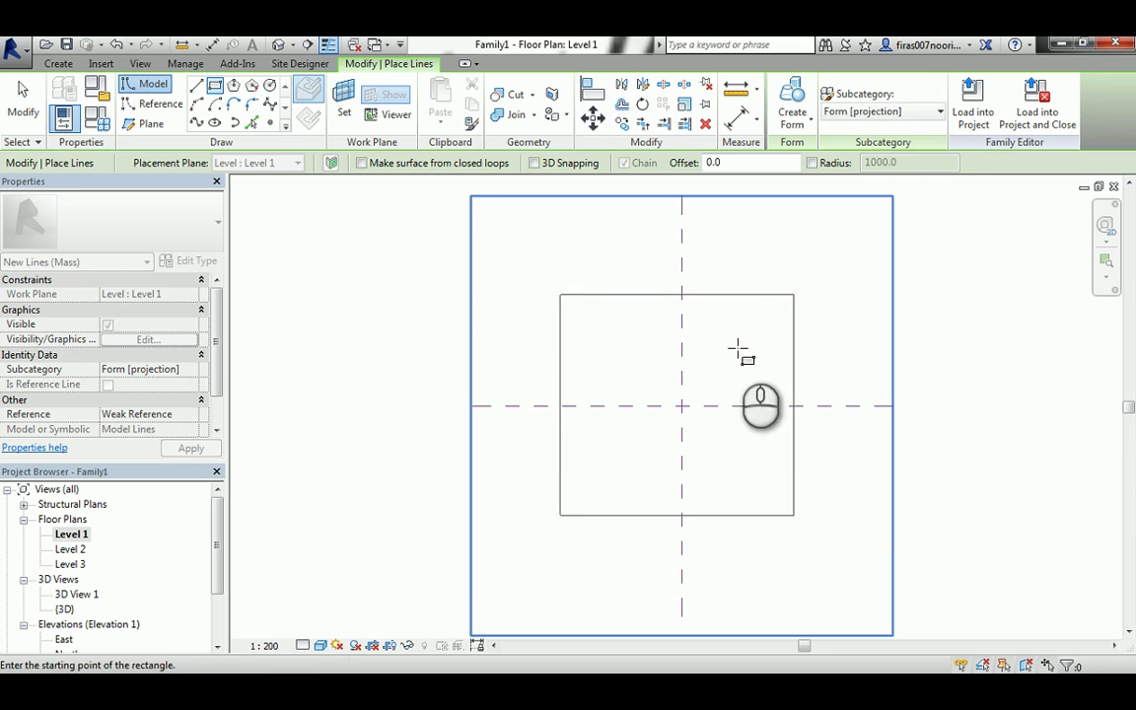
pyautogui.press('Escape')
pyautogui.scroll(2, 766, 292)
pyautogui.scroll(1, 766, 293)
pyautogui.press('Tab')
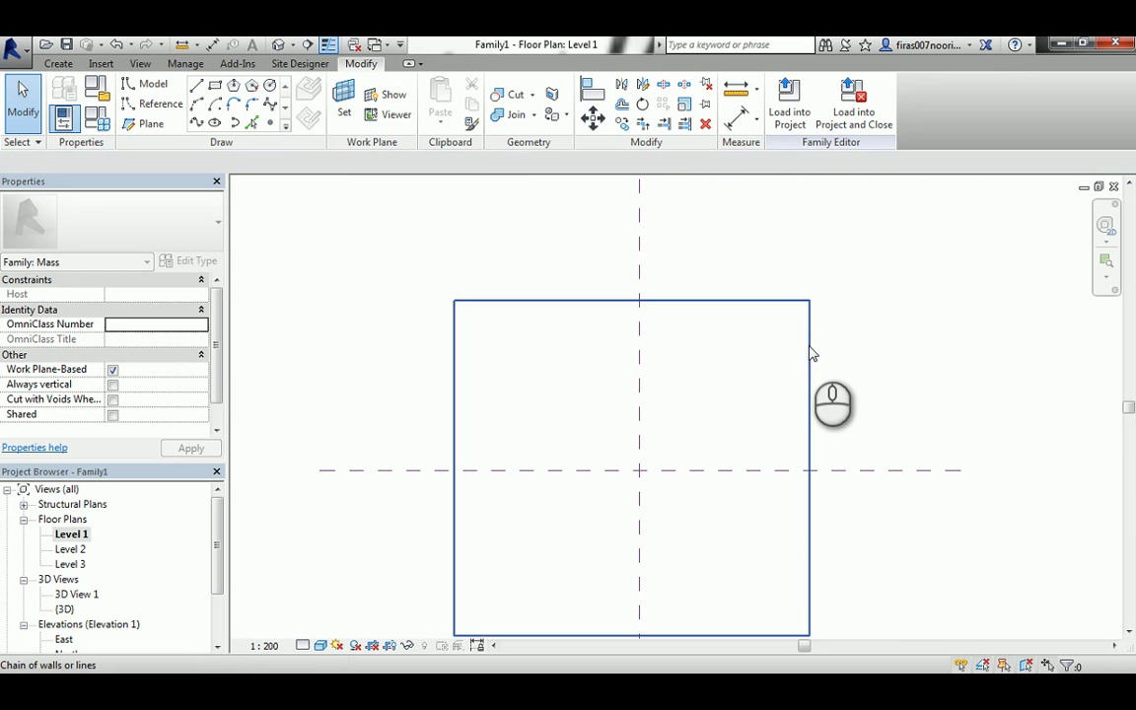
# Set the rectangle's width dimension to 40000
pyautogui.click(810, 354)
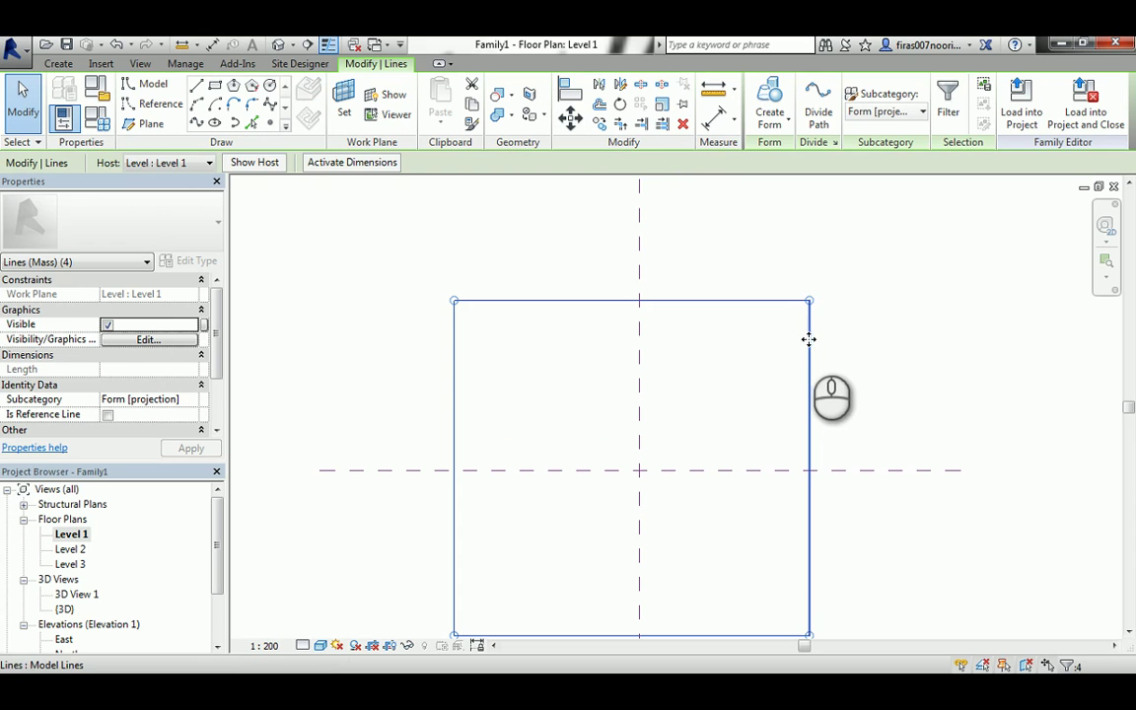
pyautogui.moveTo(811, 342); pyautogui.dragTo(811, 345)
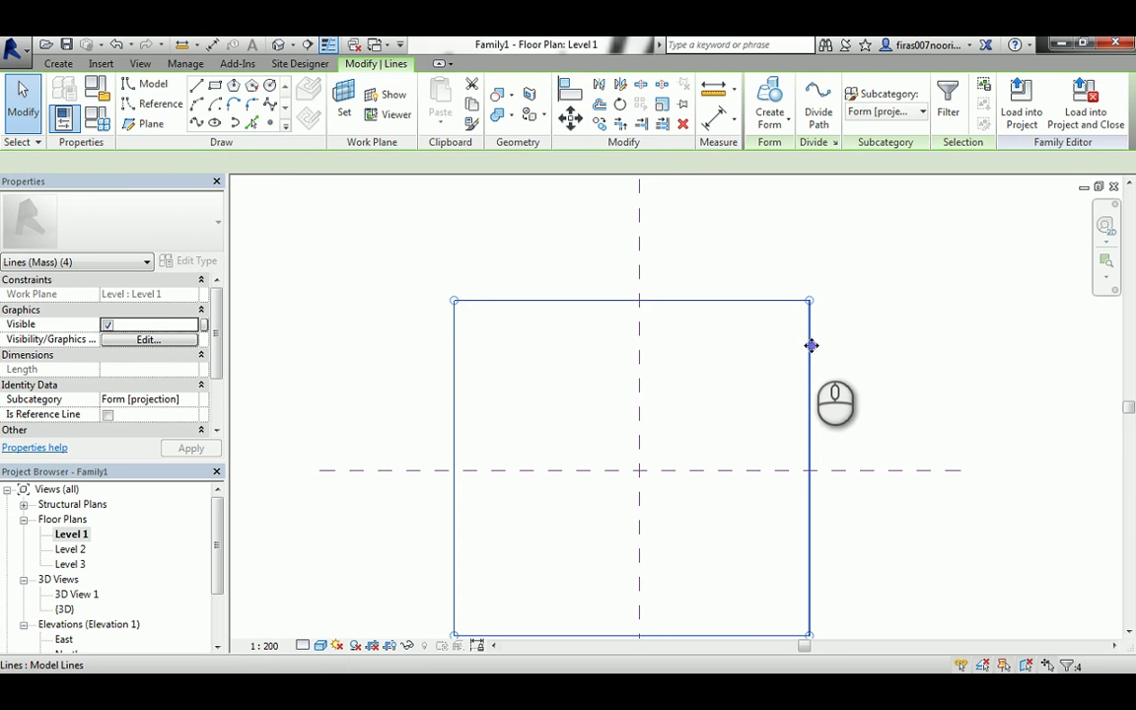
pyautogui.click(812, 347)
pyautogui.scroll(-1, 816, 398)
pyautogui.moveTo(740, 488); pyautogui.dragTo(704, 403, button='middle')
pyautogui.click(617, 529)
pyautogui.write('4')
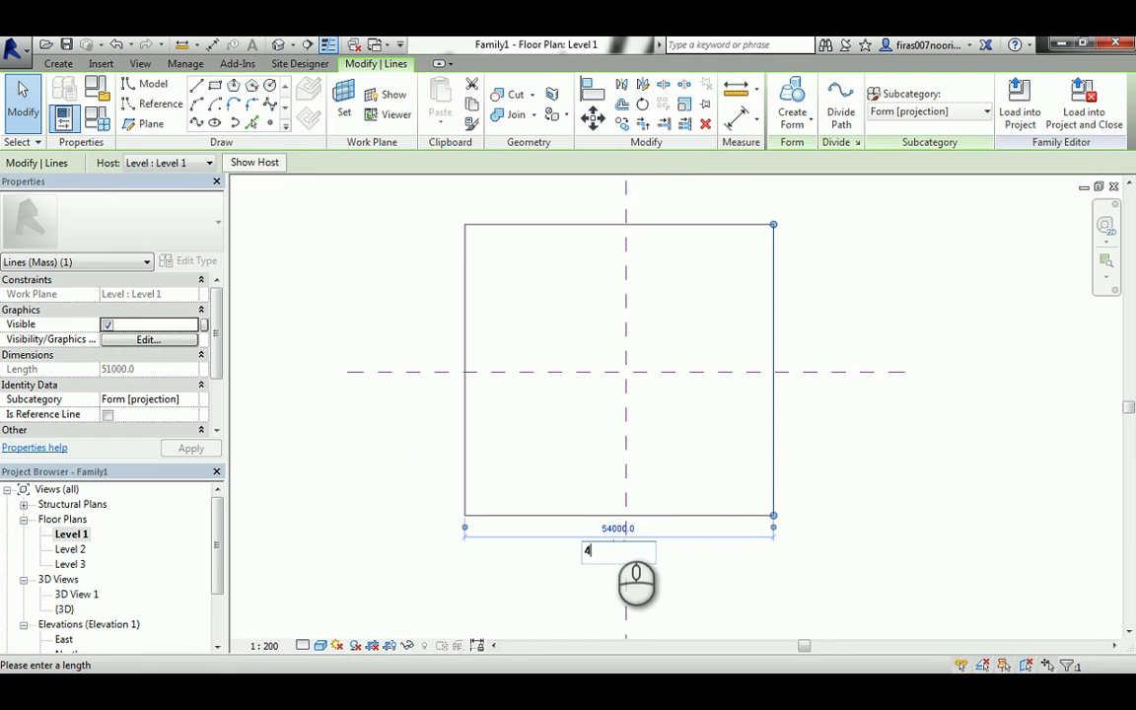
pyautogui.write('0000')
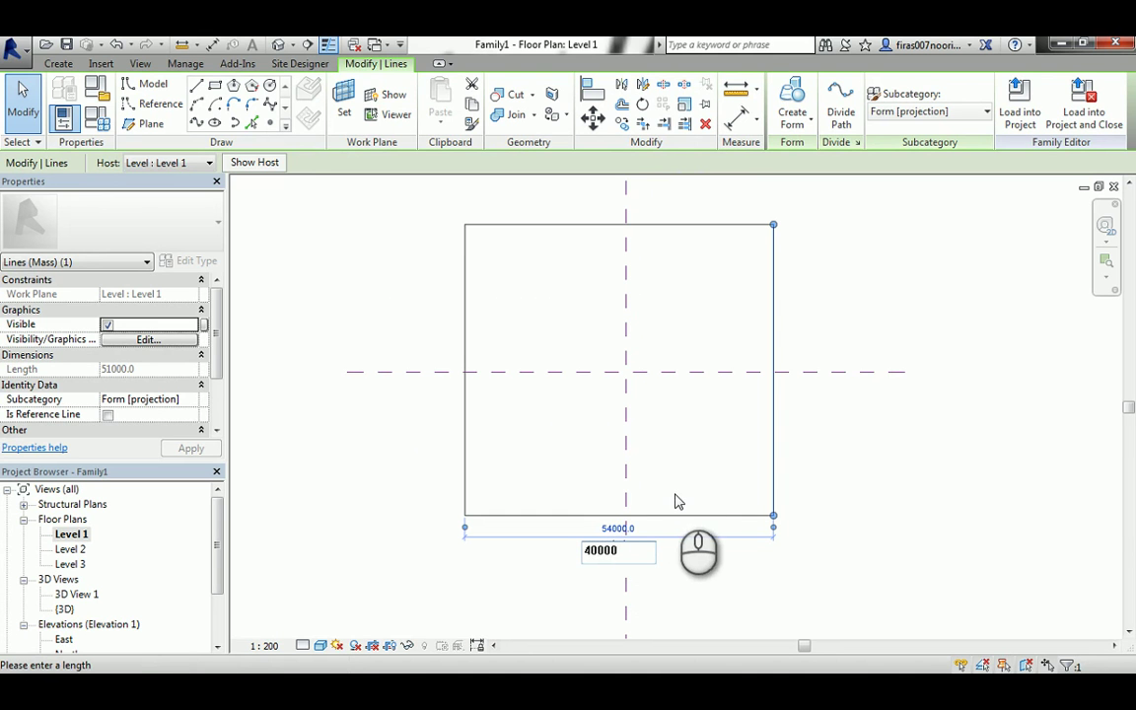
pyautogui.press('Return')
pyautogui.click(527, 473)
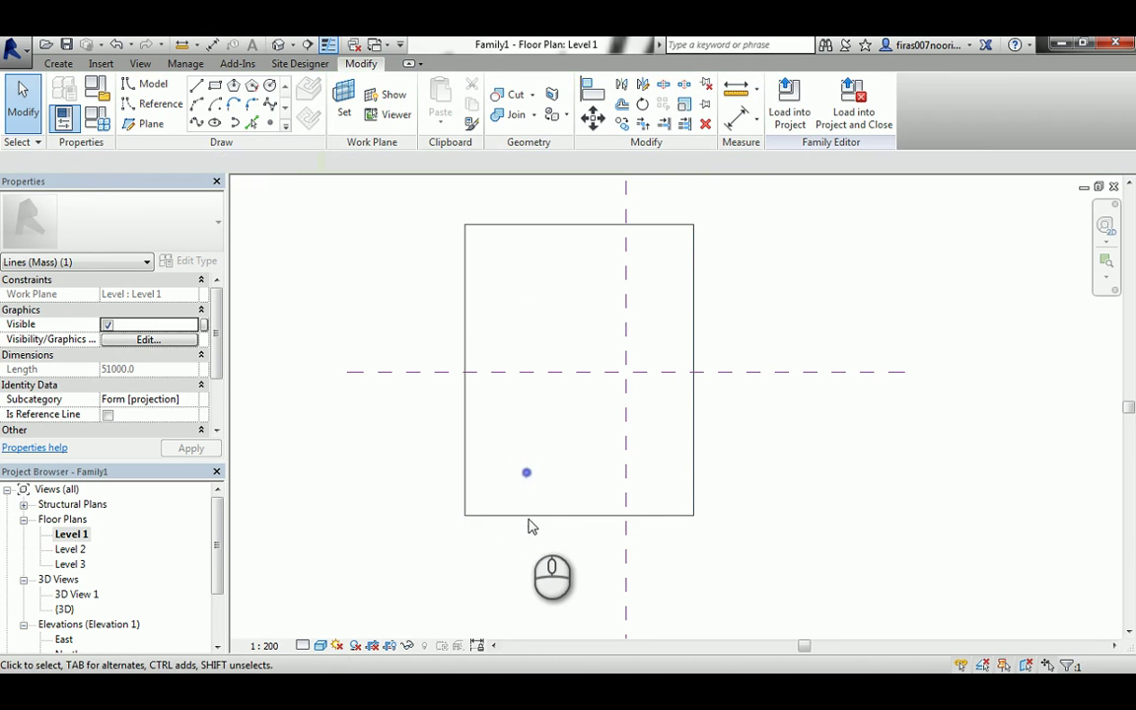
# Set the rectangle's height dimension to 40000
pyautogui.press('Tab')
pyautogui.click(529, 514)
pyautogui.click(529, 514)
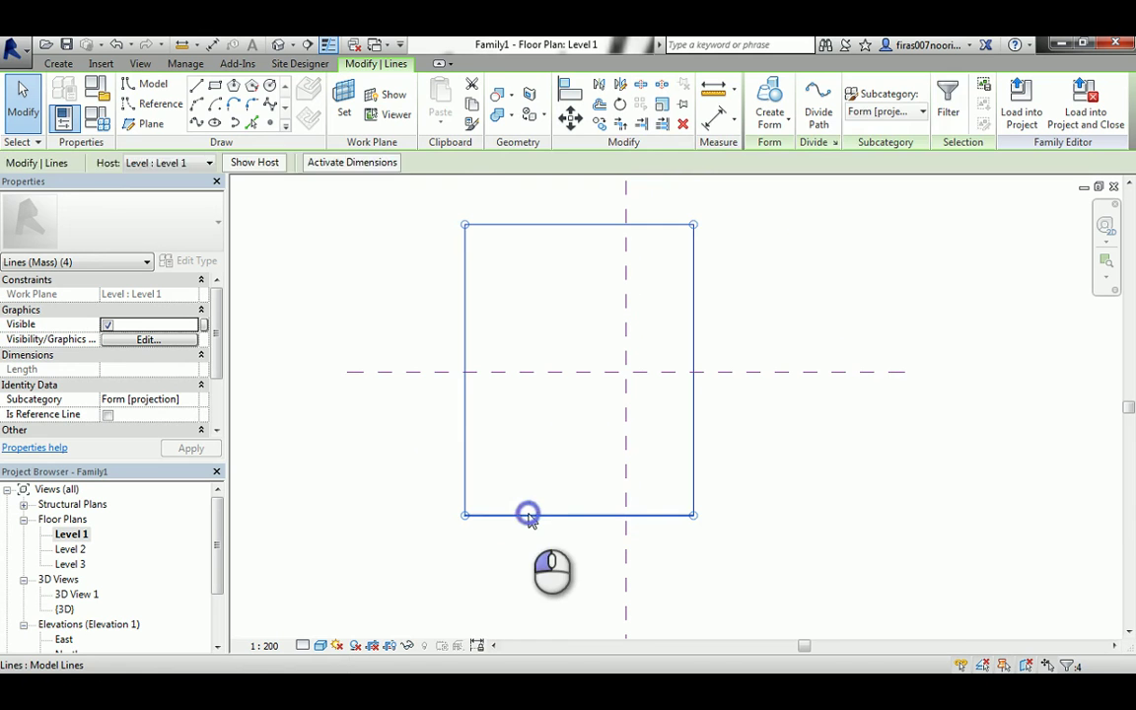
pyautogui.click(432, 373)
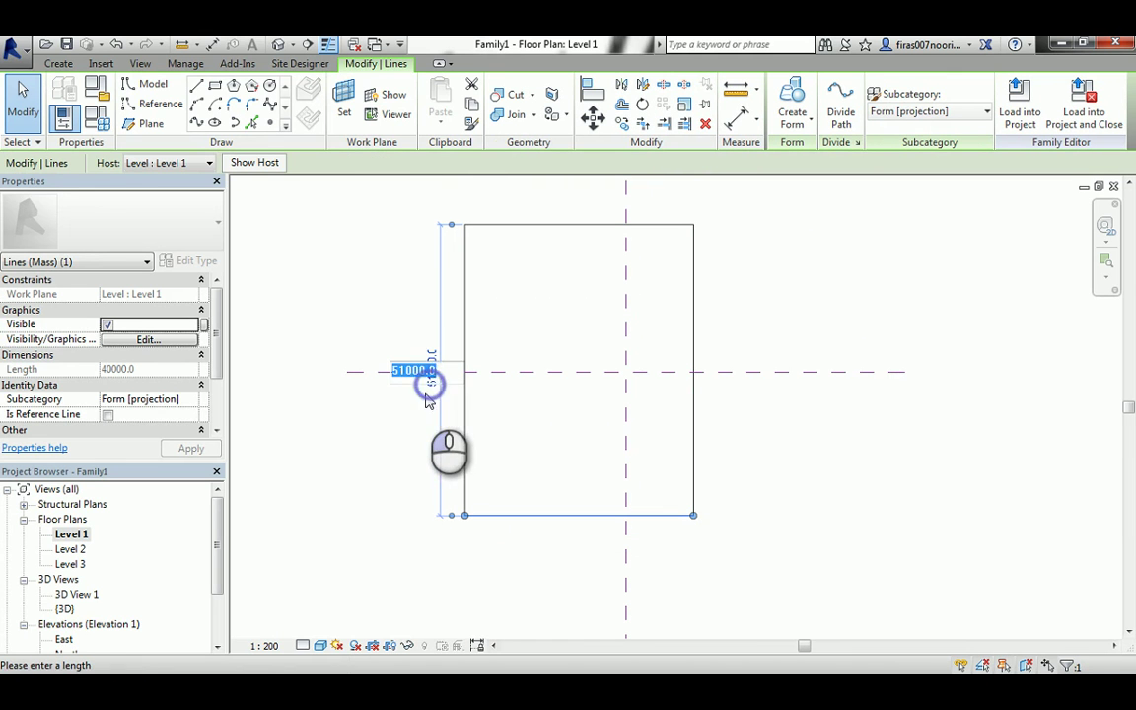
pyautogui.moveTo(404, 372); pyautogui.dragTo(384, 378)
pyautogui.write('40')
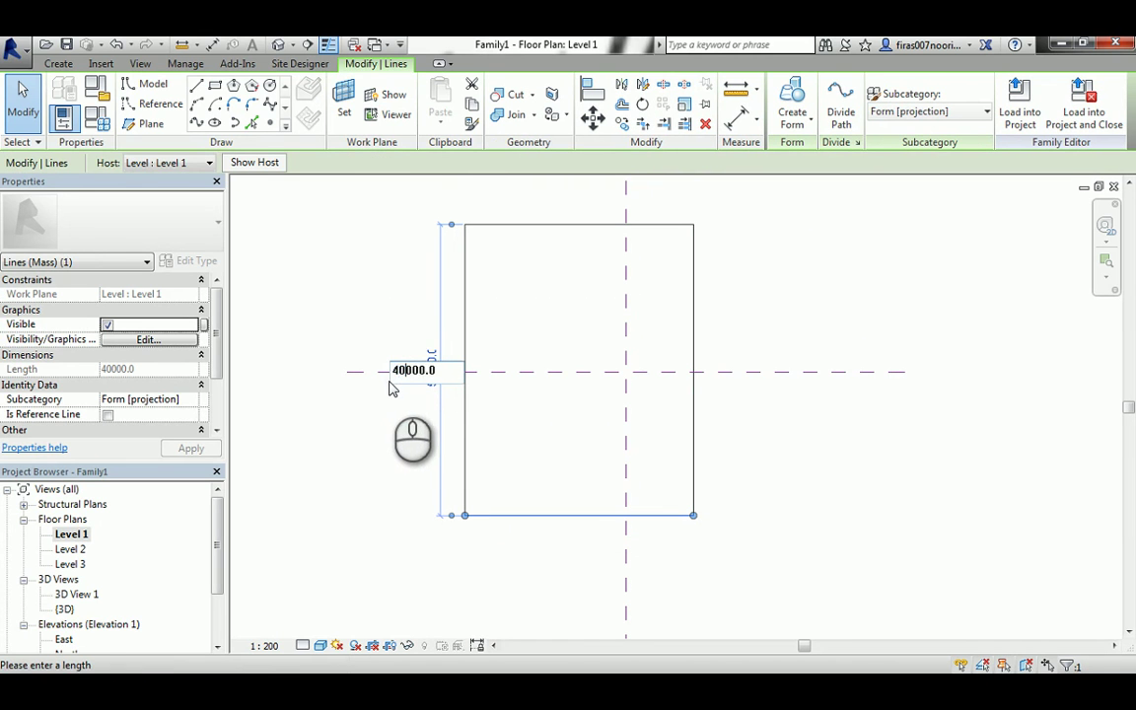
pyautogui.press('Return')
# Select the square's lines and move them roughly to the right
pyautogui.click(421, 223)
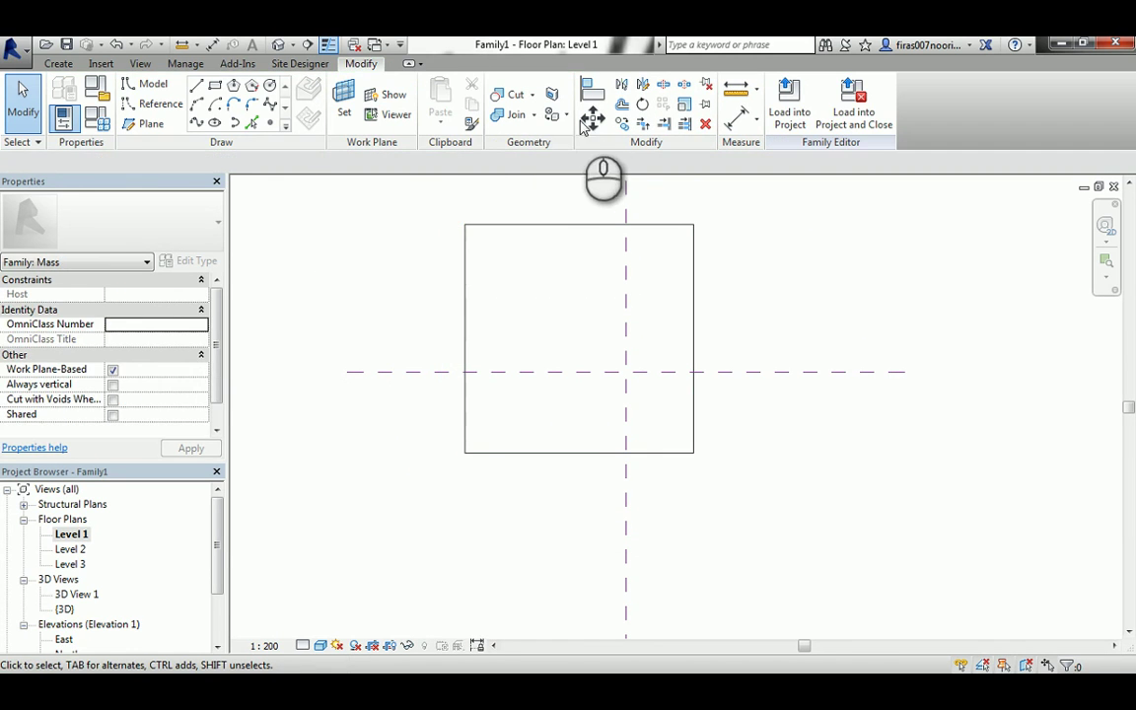
pyautogui.rightClick(570, 226)
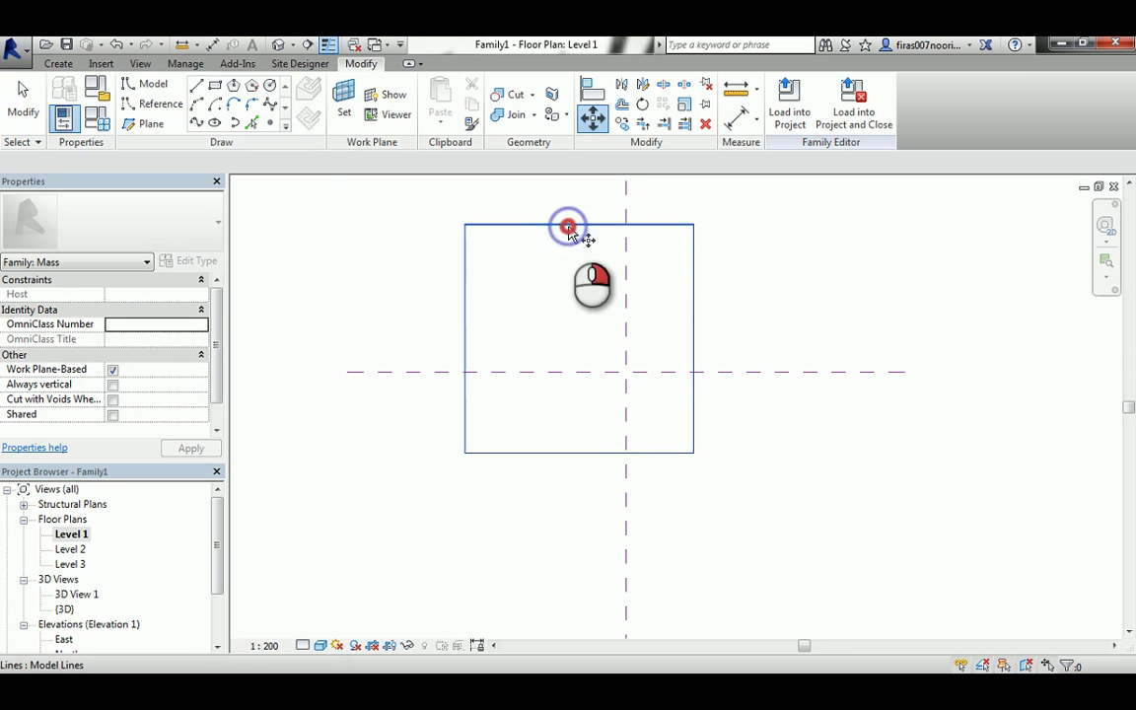
pyautogui.click(577, 235)
pyautogui.click(559, 231)
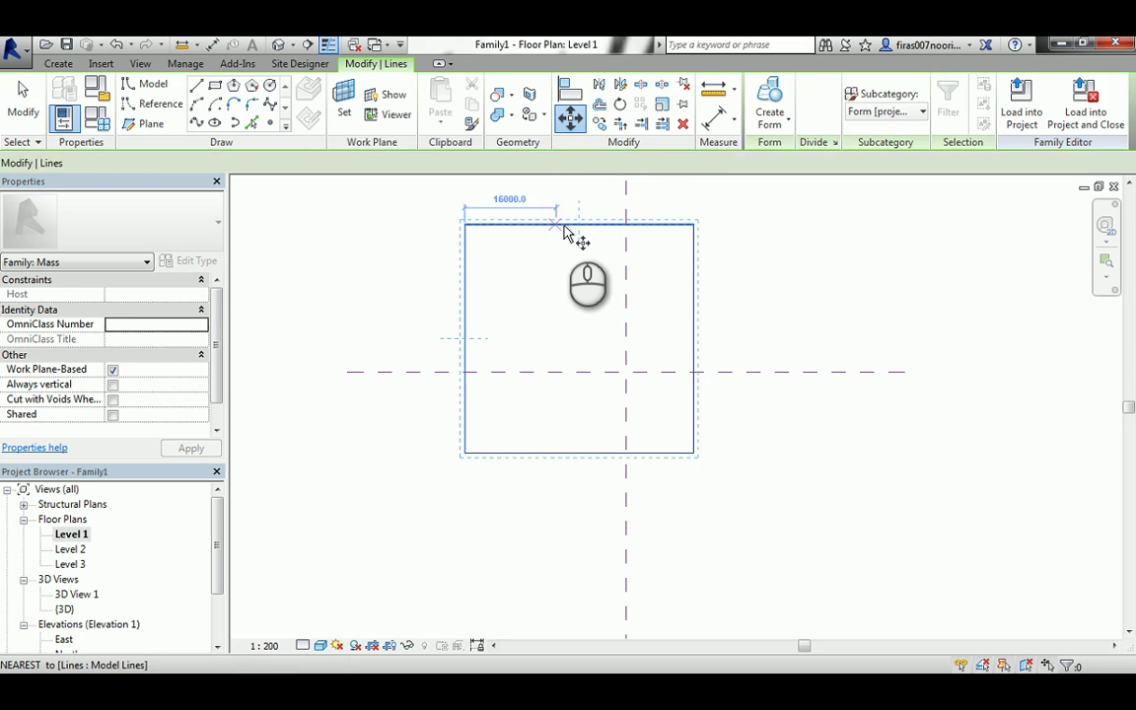
pyautogui.press('m')
pyautogui.press('v')
pyautogui.click(579, 226)
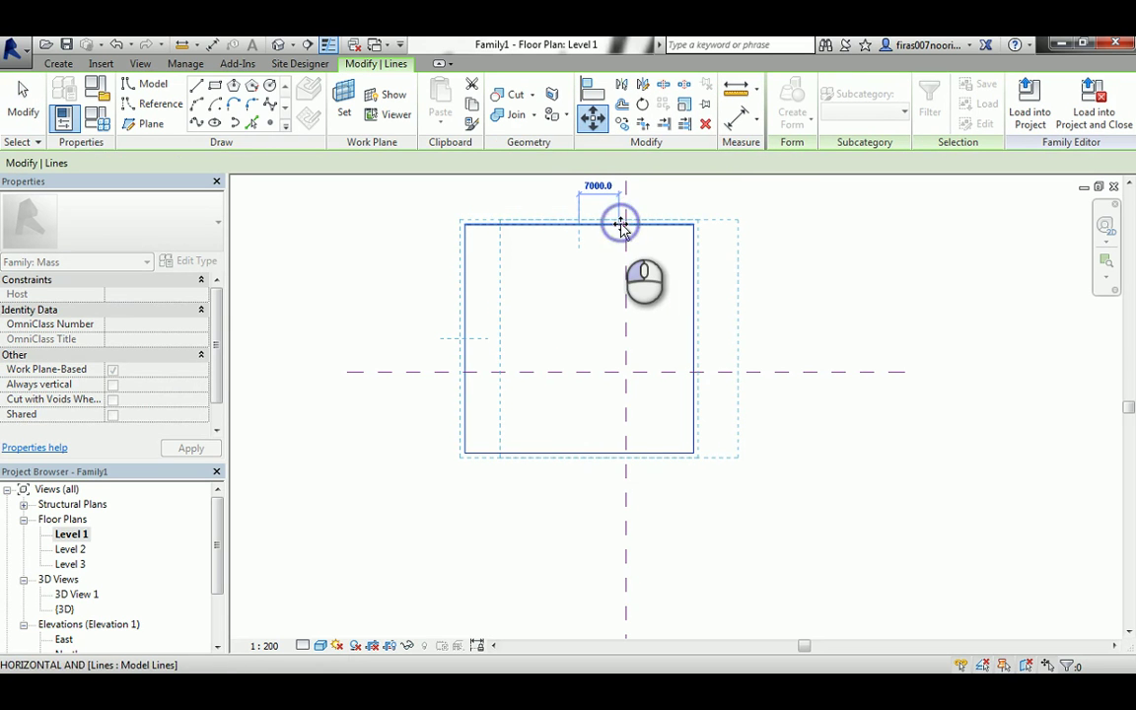
pyautogui.click(621, 223)
pyautogui.scroll(2, 618, 219)
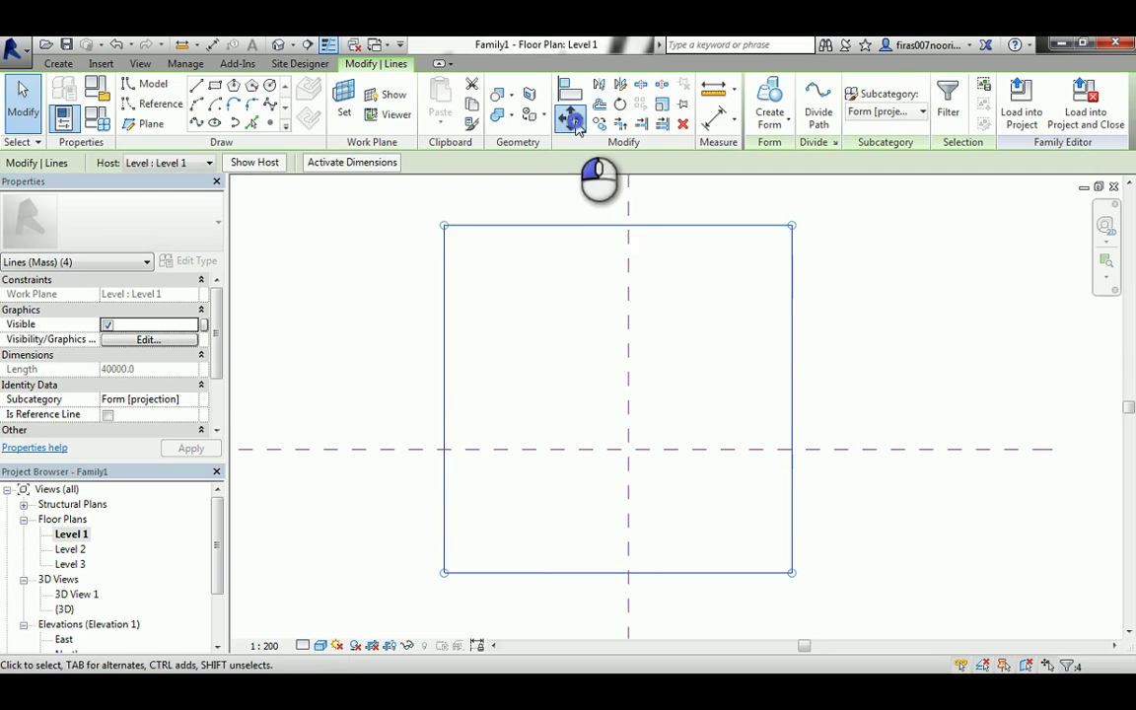
# Snap the top midpoint to the vertical reference plane and left midpoint to the horizontal one
pyautogui.press('m')
pyautogui.press('v')
pyautogui.click(617, 227)
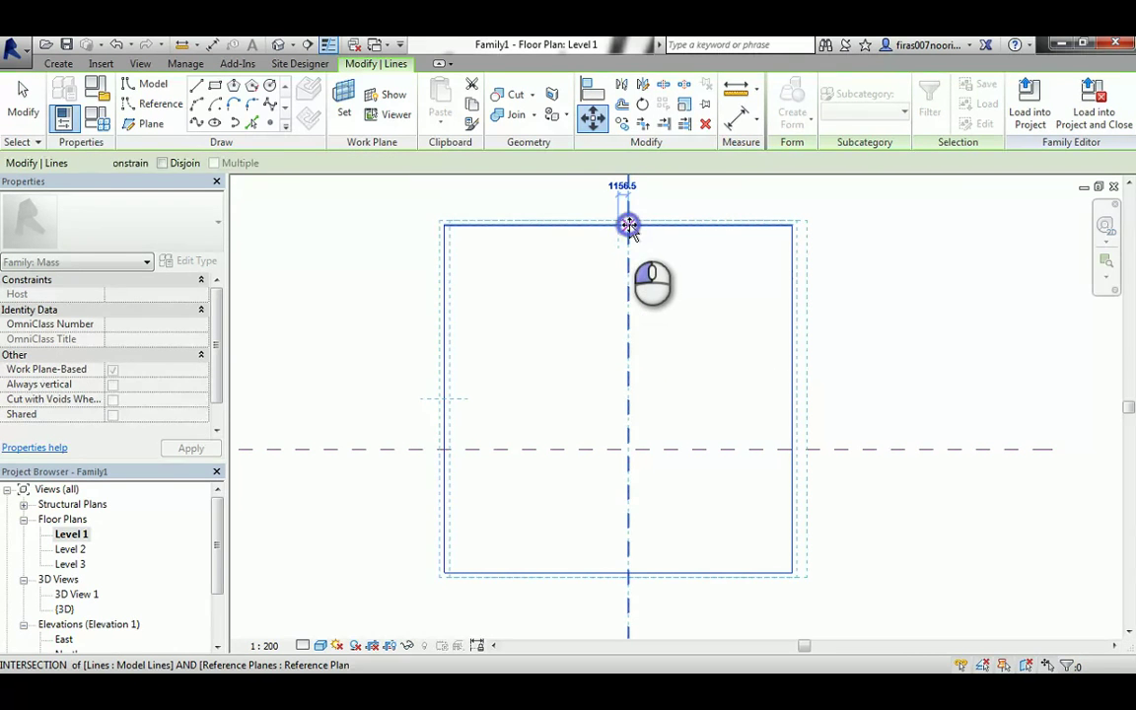
pyautogui.click(629, 225)
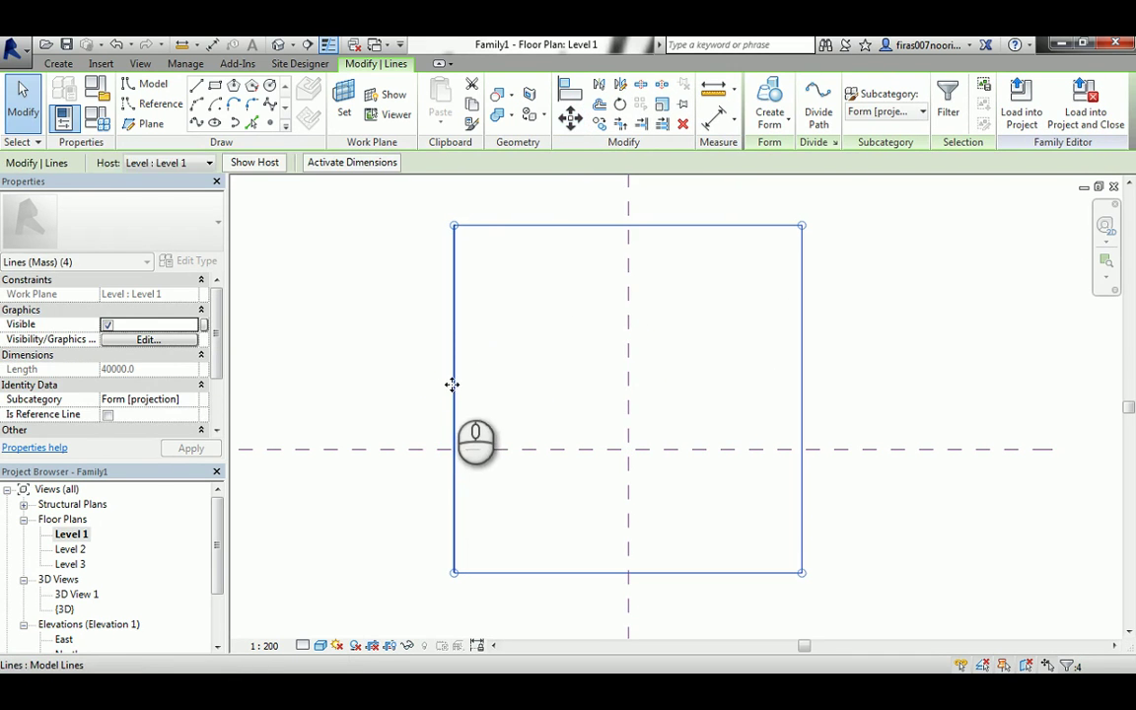
pyautogui.click(570, 116)
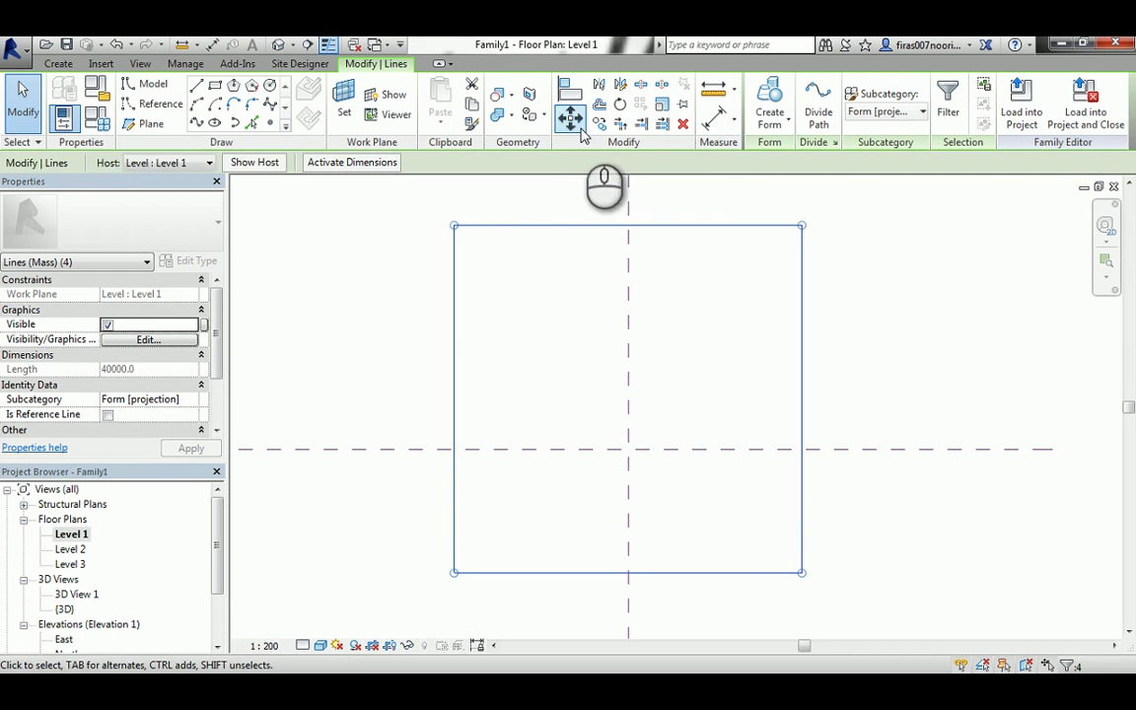
pyautogui.click(455, 400)
pyautogui.click(462, 440)
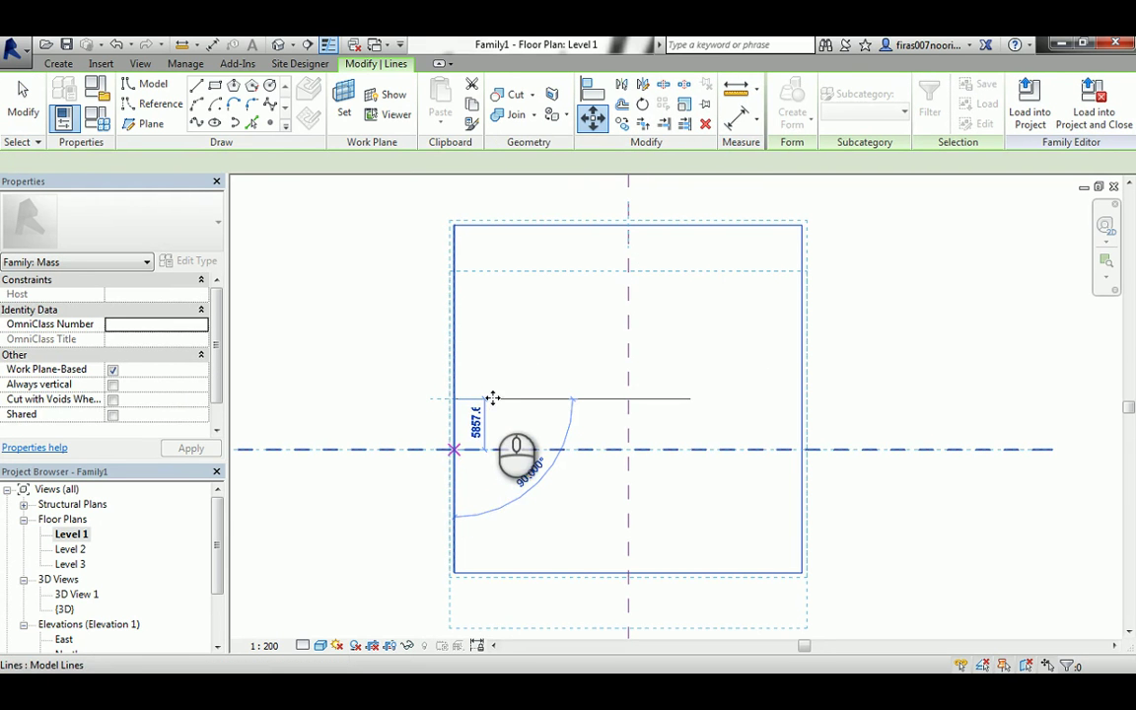
# Fillet the top-left and bottom-left corners with 5000-radius arcs
pyautogui.click(252, 107)
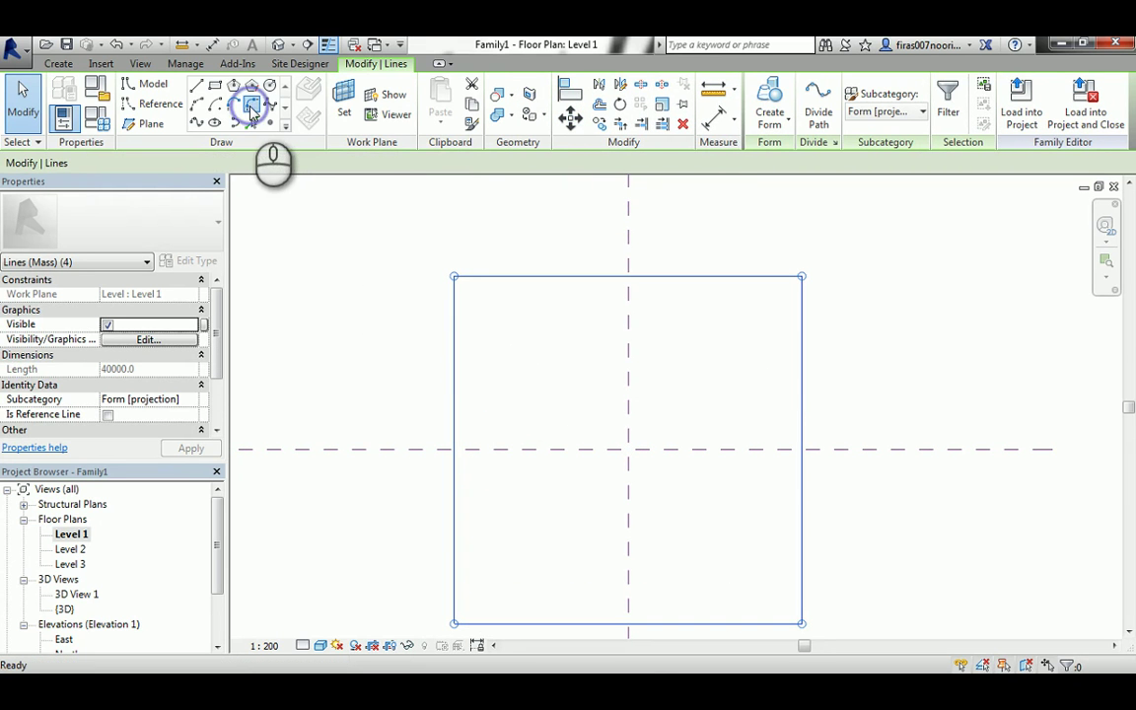
pyautogui.click(455, 321)
pyautogui.click(484, 279)
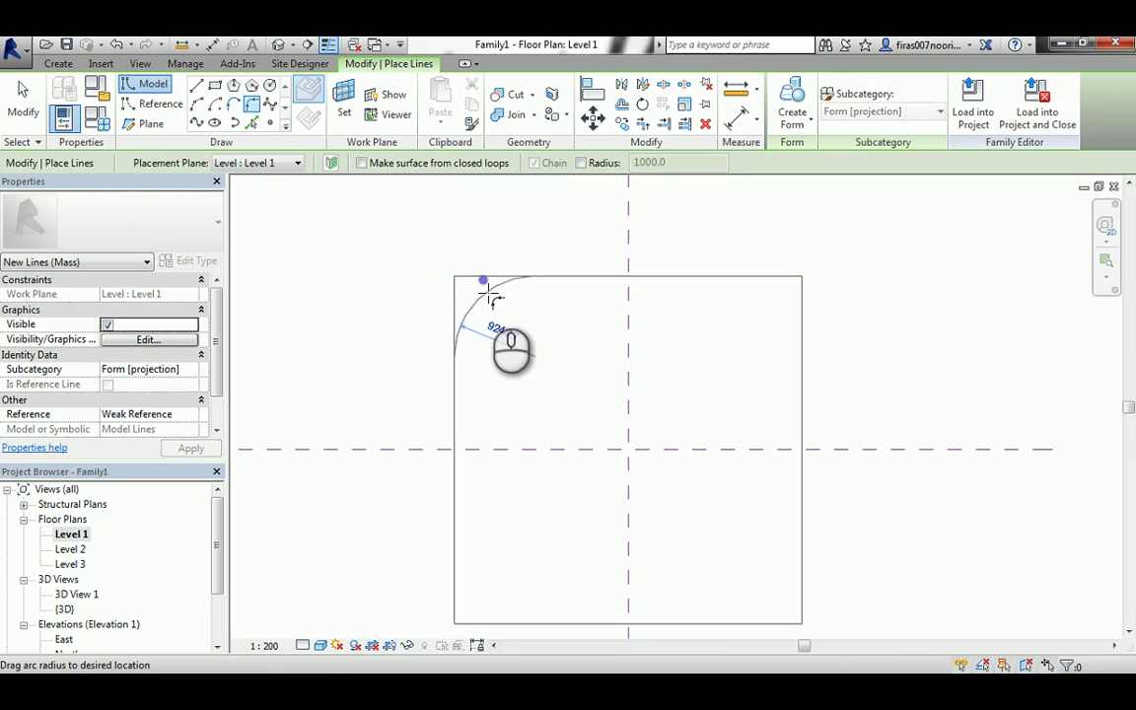
pyautogui.click(489, 301)
pyautogui.click(505, 334)
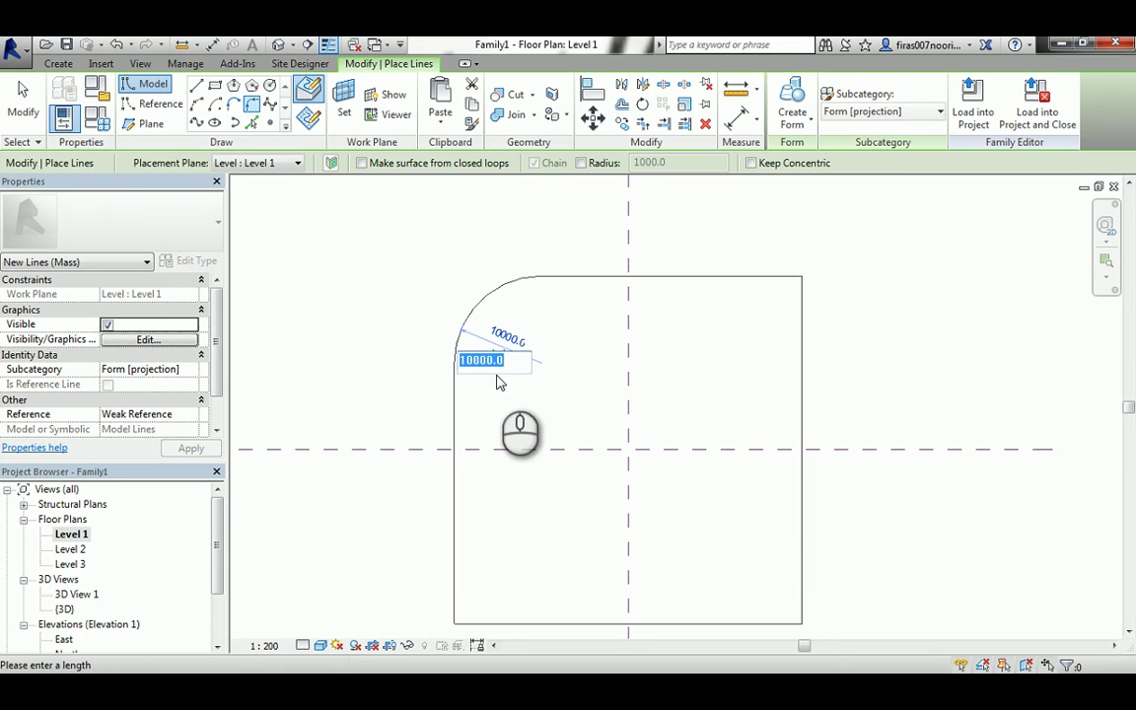
pyautogui.press('Return')
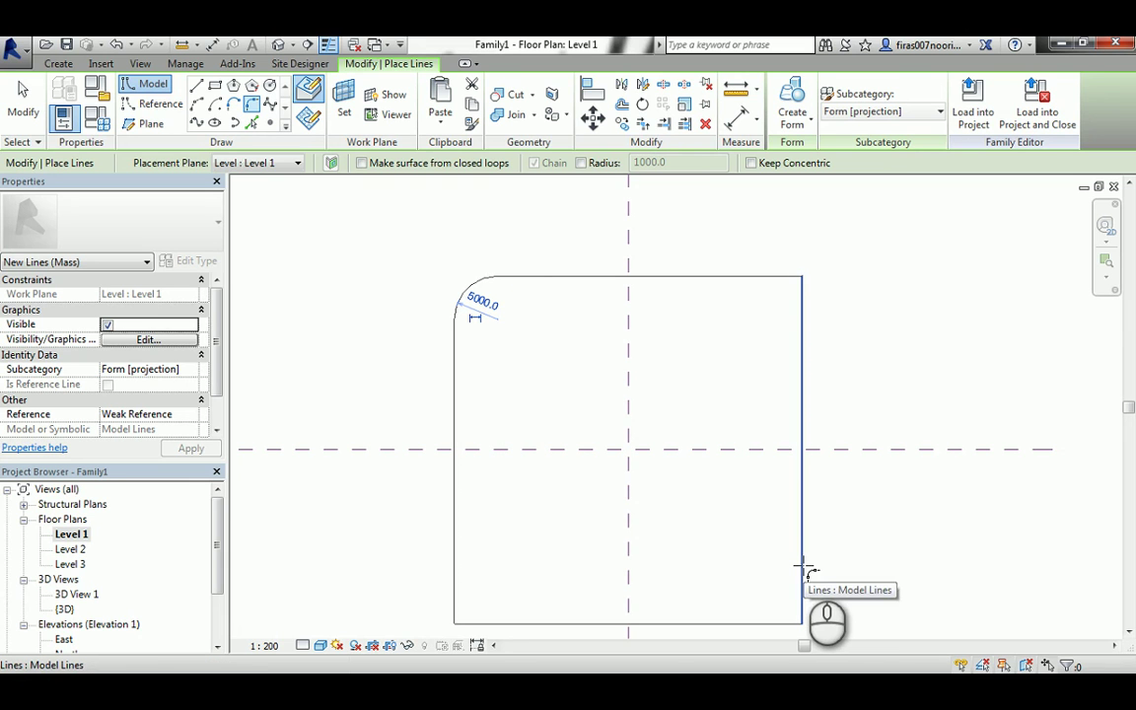
pyautogui.click(454, 556)
pyautogui.click(476, 624)
pyautogui.click(482, 599)
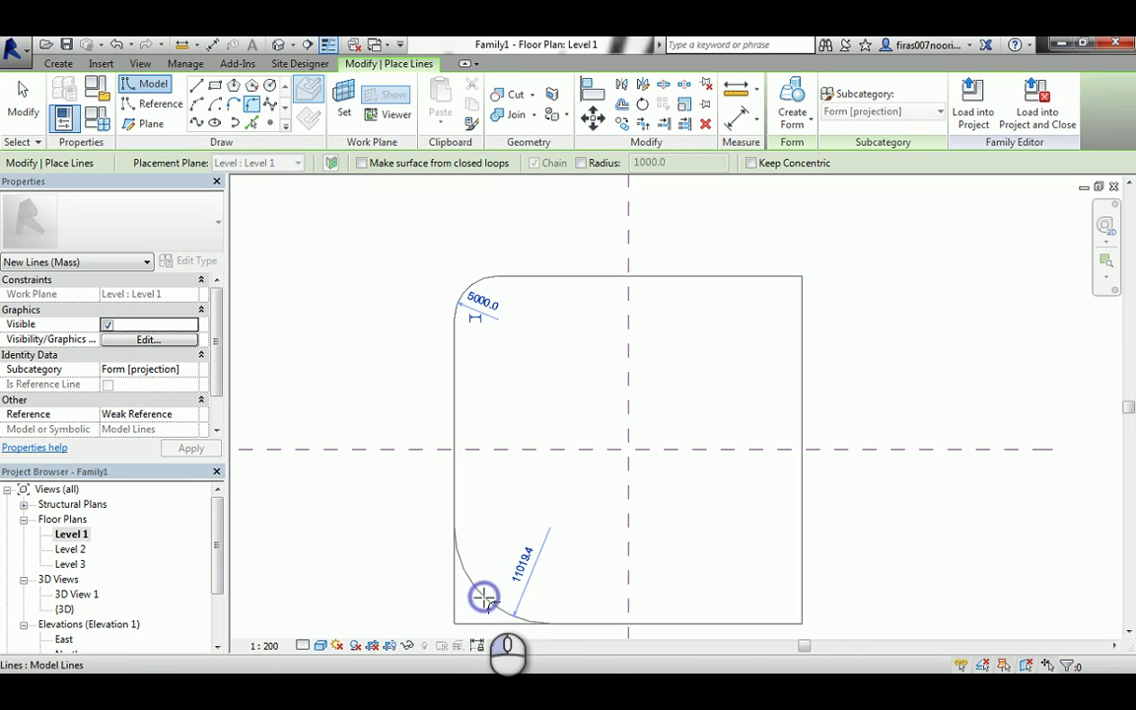
pyautogui.click(506, 537)
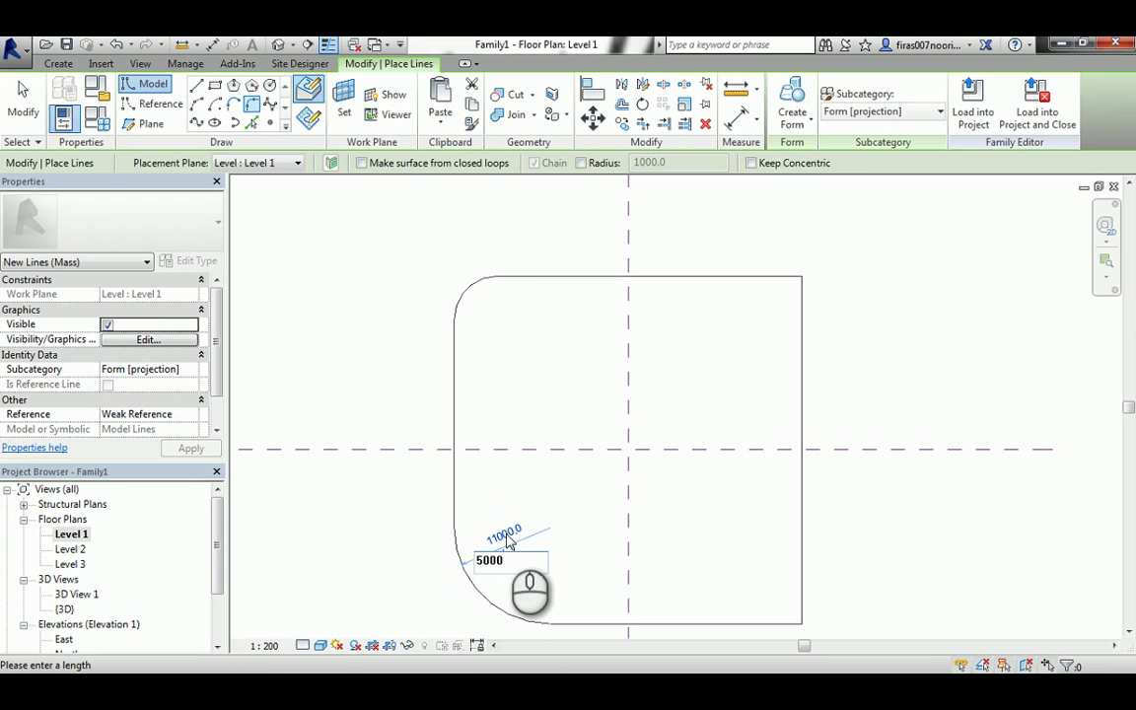
pyautogui.press('Return')
# Fillet the top-right corner at radius 10000 and the bottom-right at 20000
pyautogui.moveTo(786, 315); pyautogui.dragTo(676, 289, button='middle')
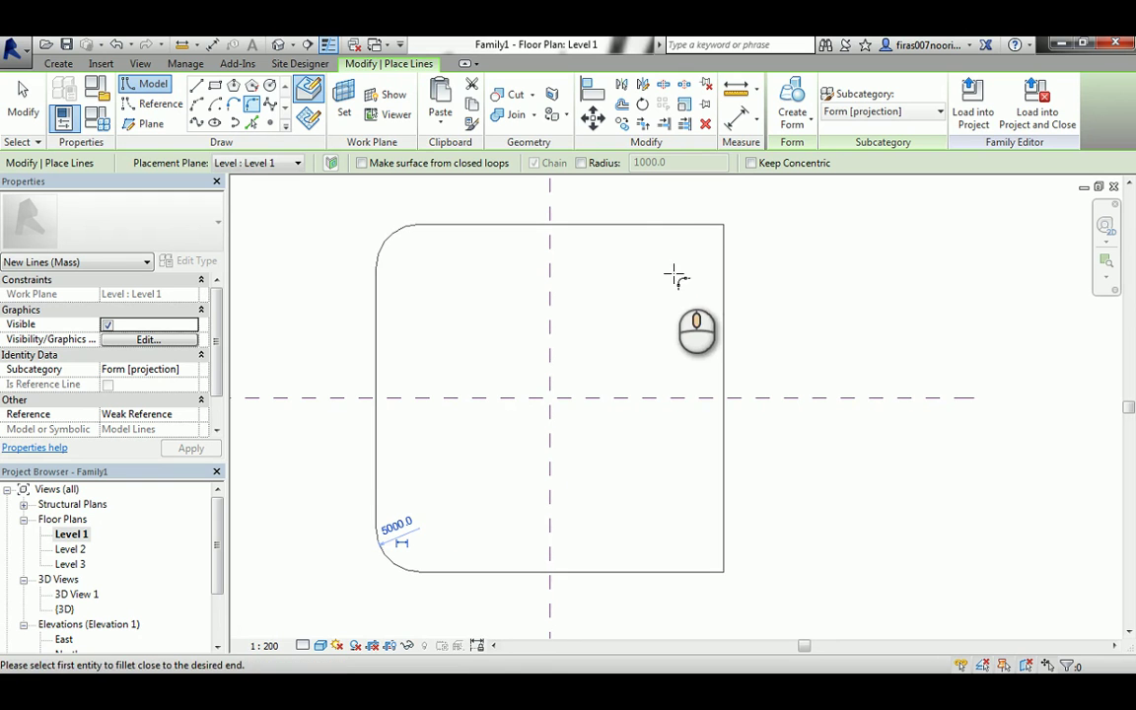
pyautogui.click(669, 225)
pyautogui.click(725, 263)
pyautogui.click(698, 258)
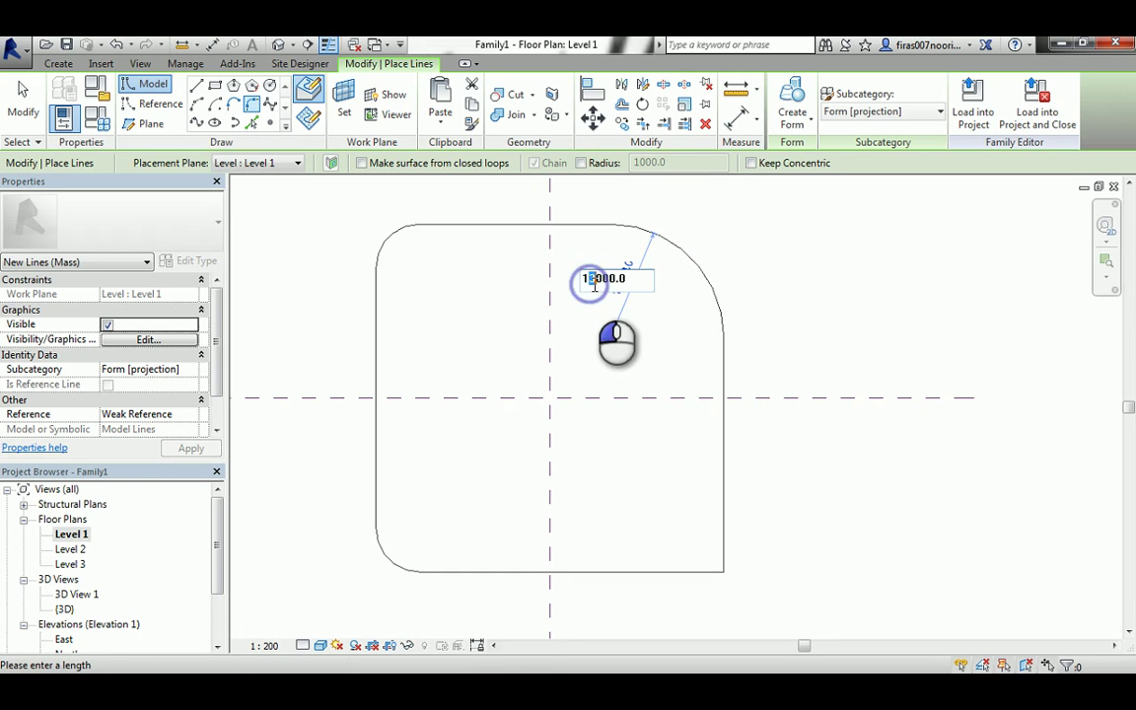
pyautogui.press('Return')
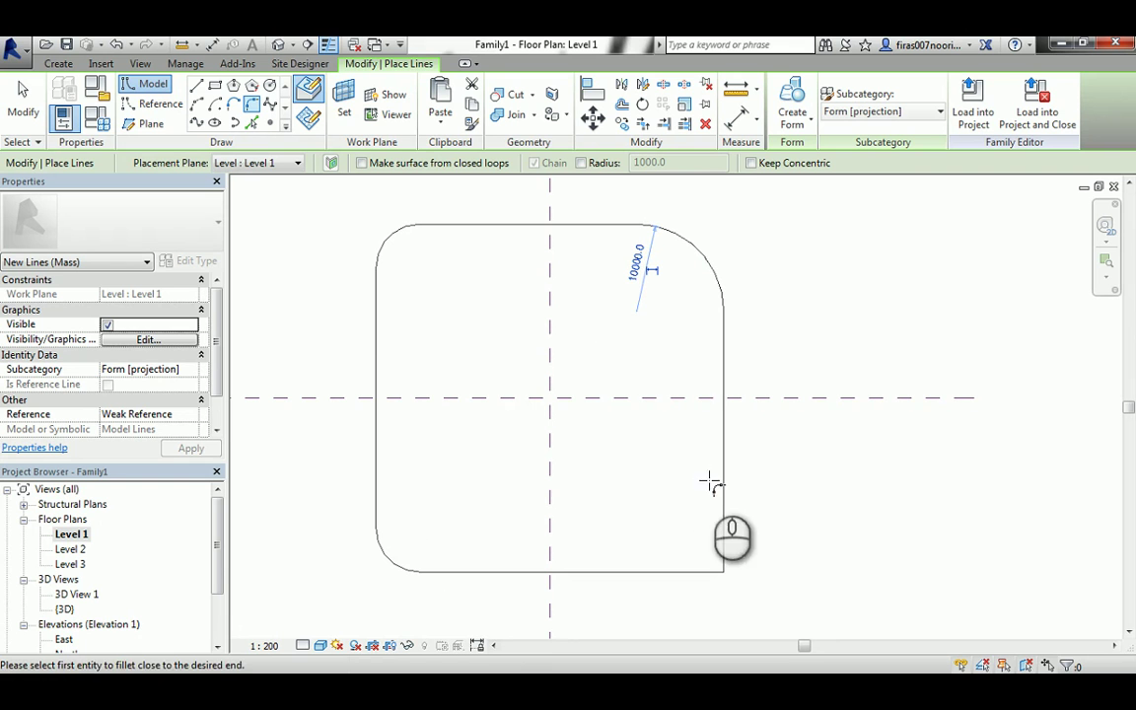
pyautogui.click(721, 479)
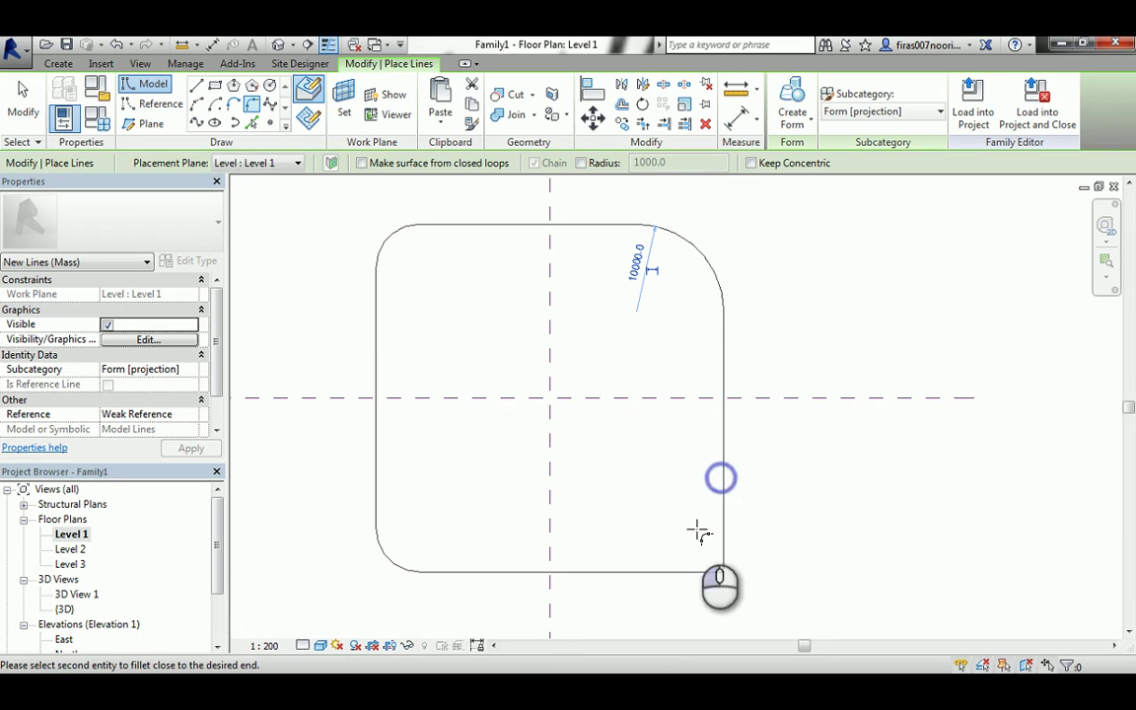
pyautogui.click(660, 573)
pyautogui.click(646, 533)
pyautogui.click(636, 432)
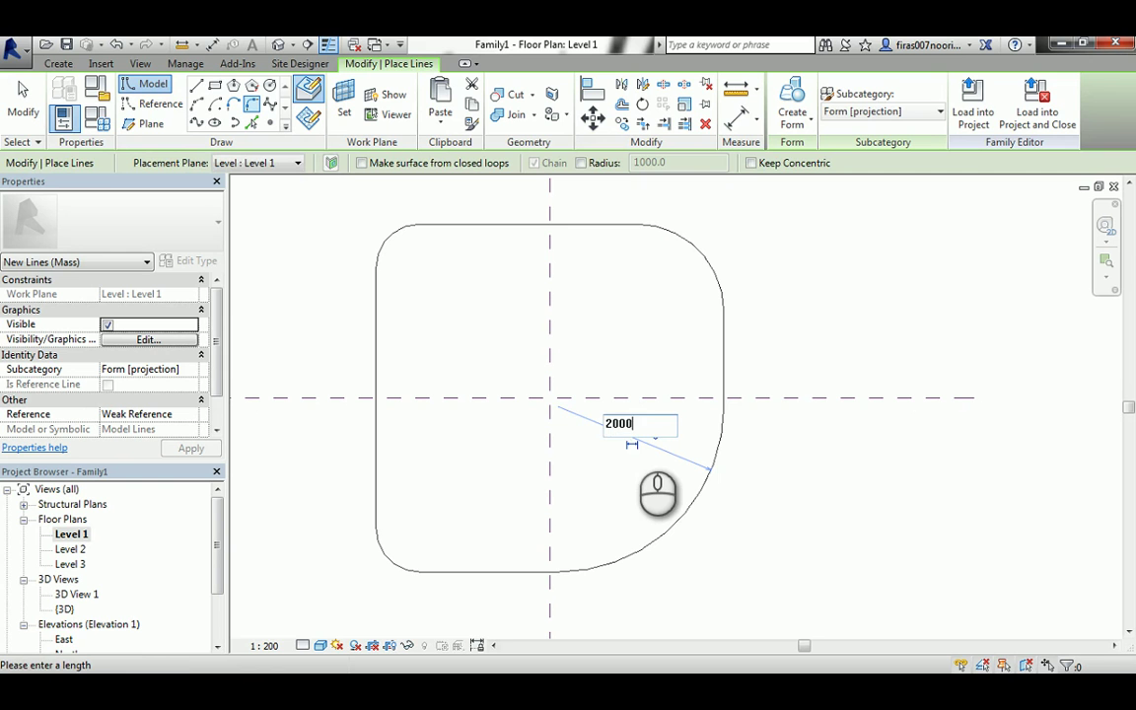
pyautogui.press('Return')
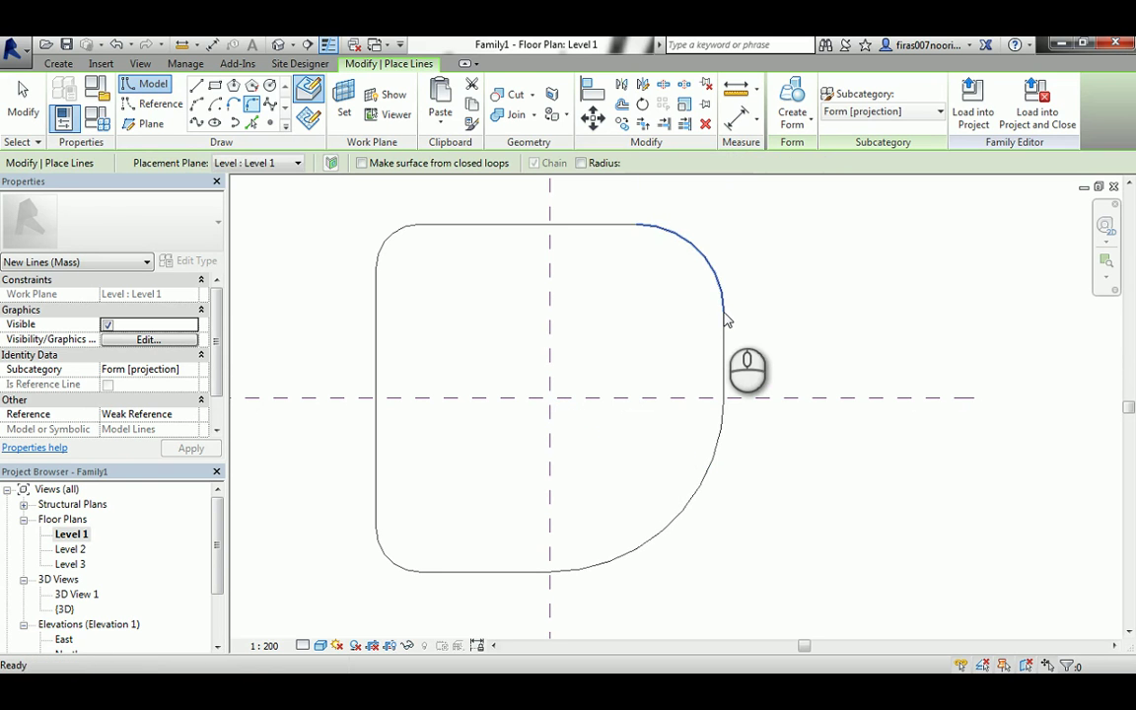
pyautogui.press('Escape')
pyautogui.press('Escape')
pyautogui.press('Tab')
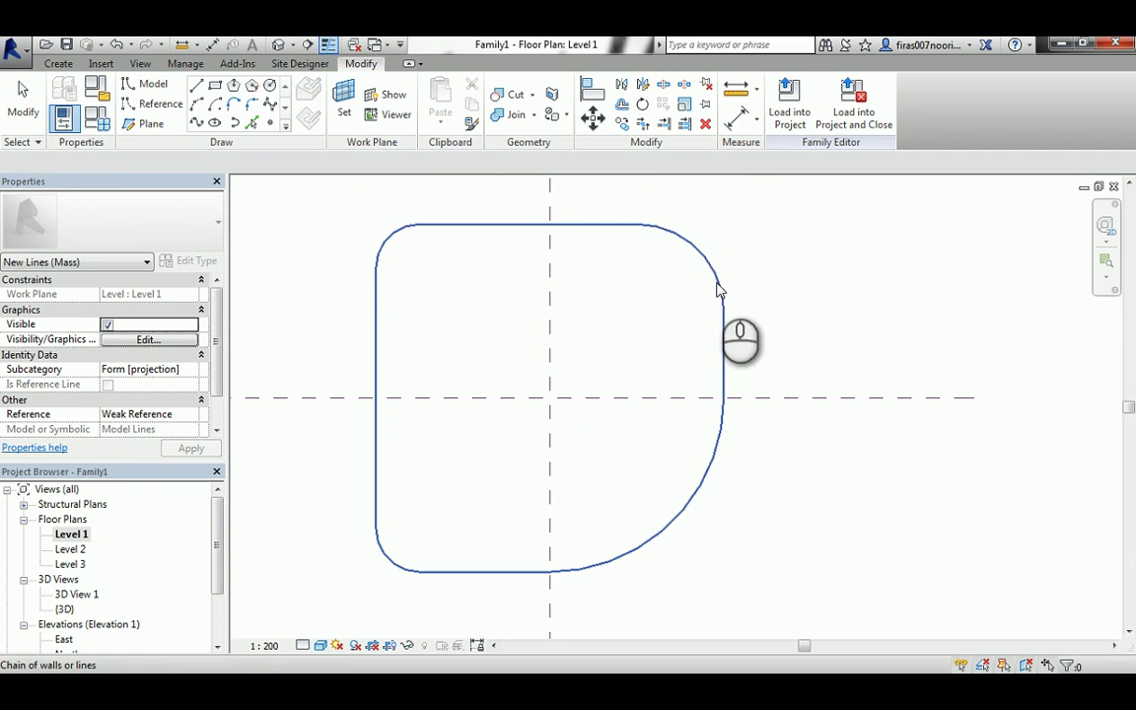
# Copy the filleted Level 1 profile and paste it aligned onto Level 2 and Level 3
pyautogui.click(508, 234)
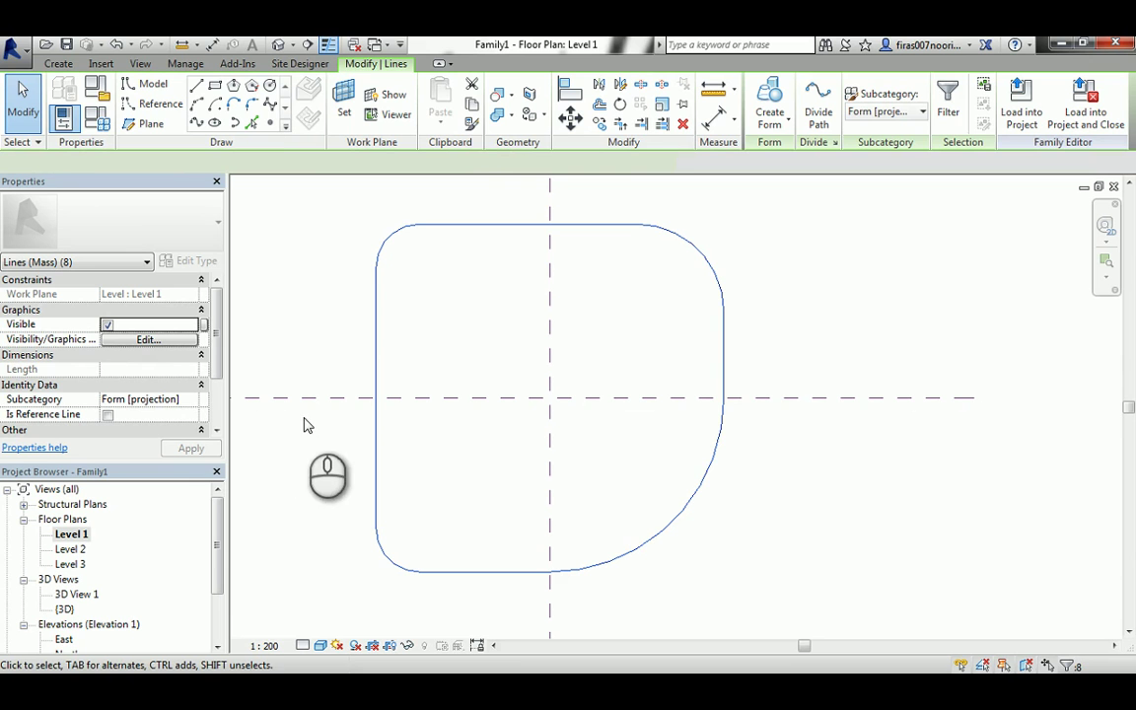
pyautogui.click(472, 105)
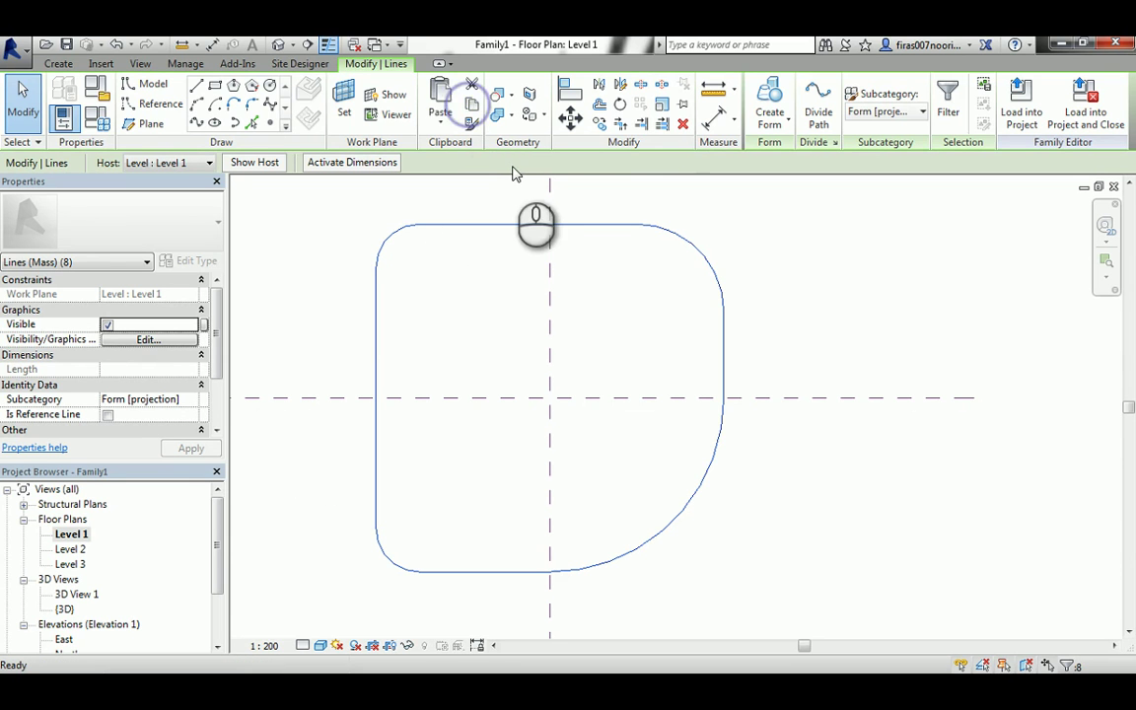
pyautogui.click(440, 115)
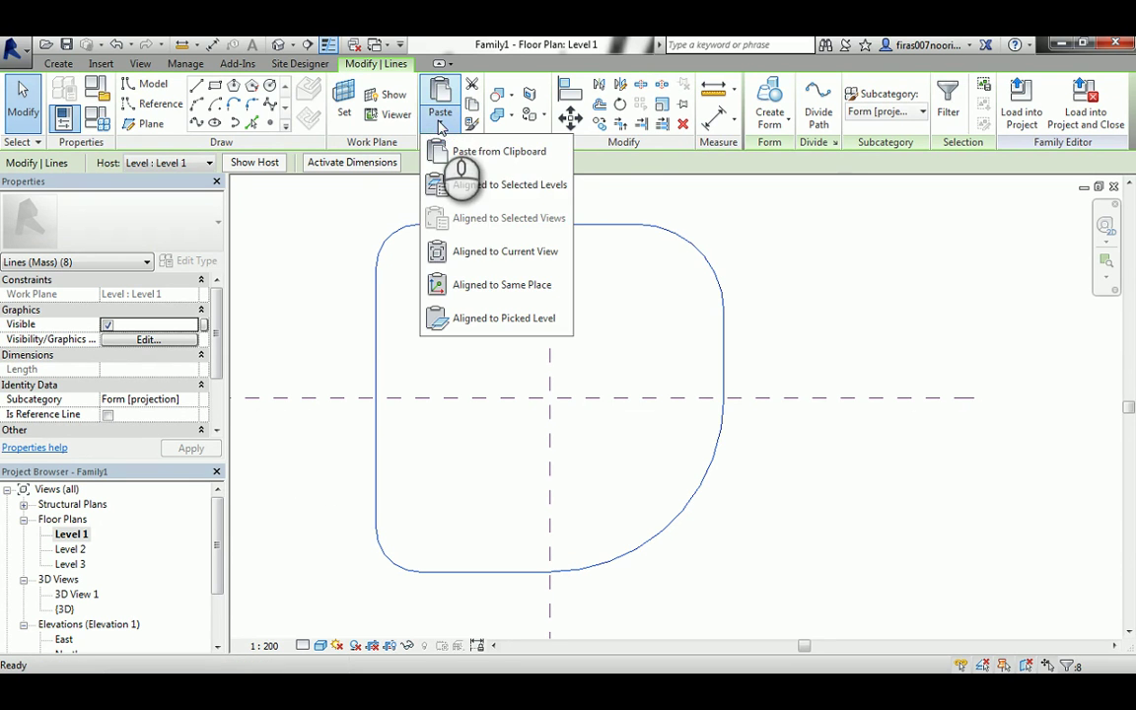
pyautogui.click(494, 189)
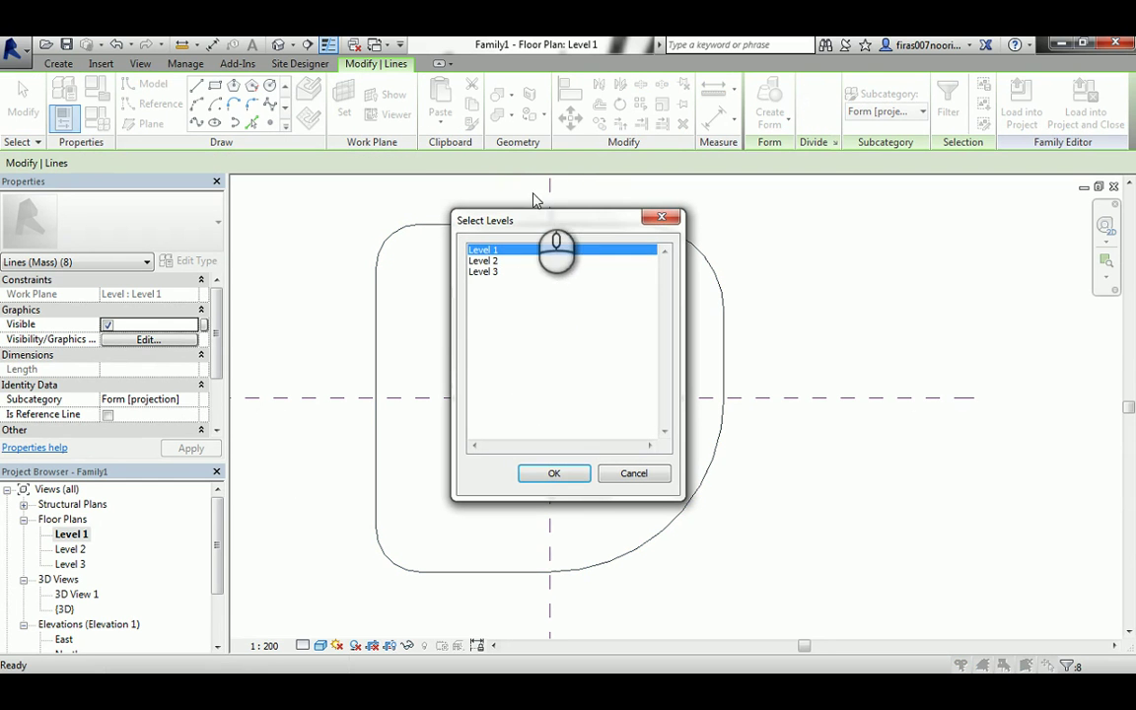
pyautogui.click(496, 262)
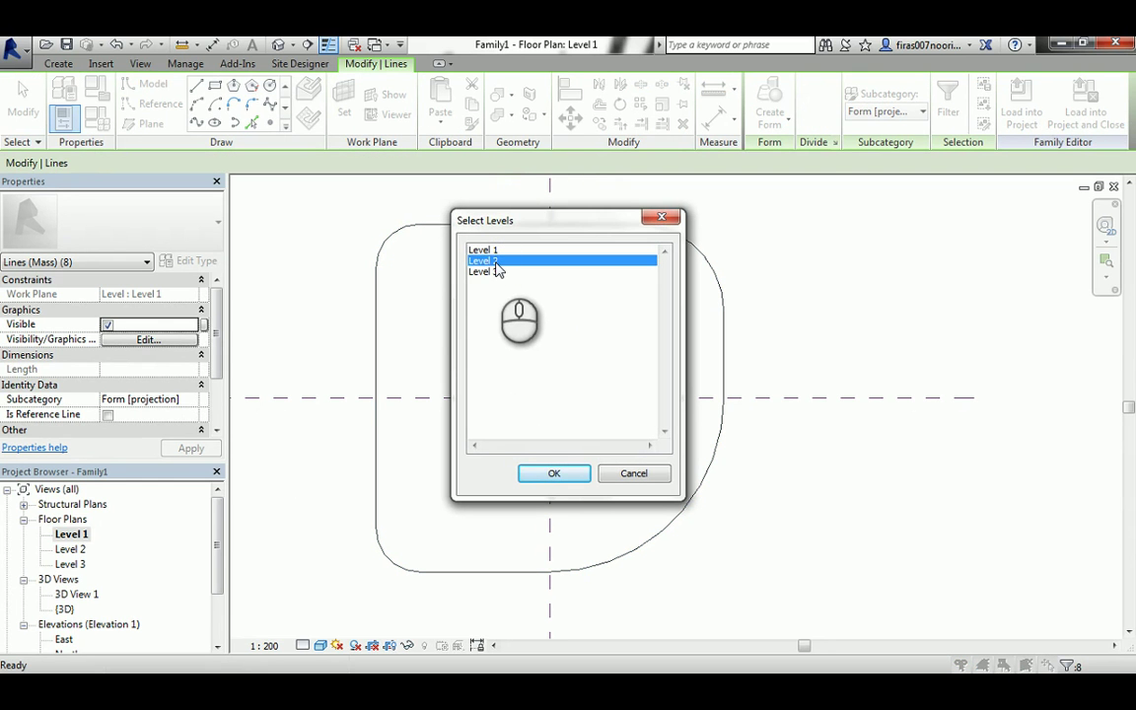
pyautogui.keyDown('shift'); pyautogui.click(496, 273); pyautogui.keyUp('shift')
pyautogui.click(554, 473)
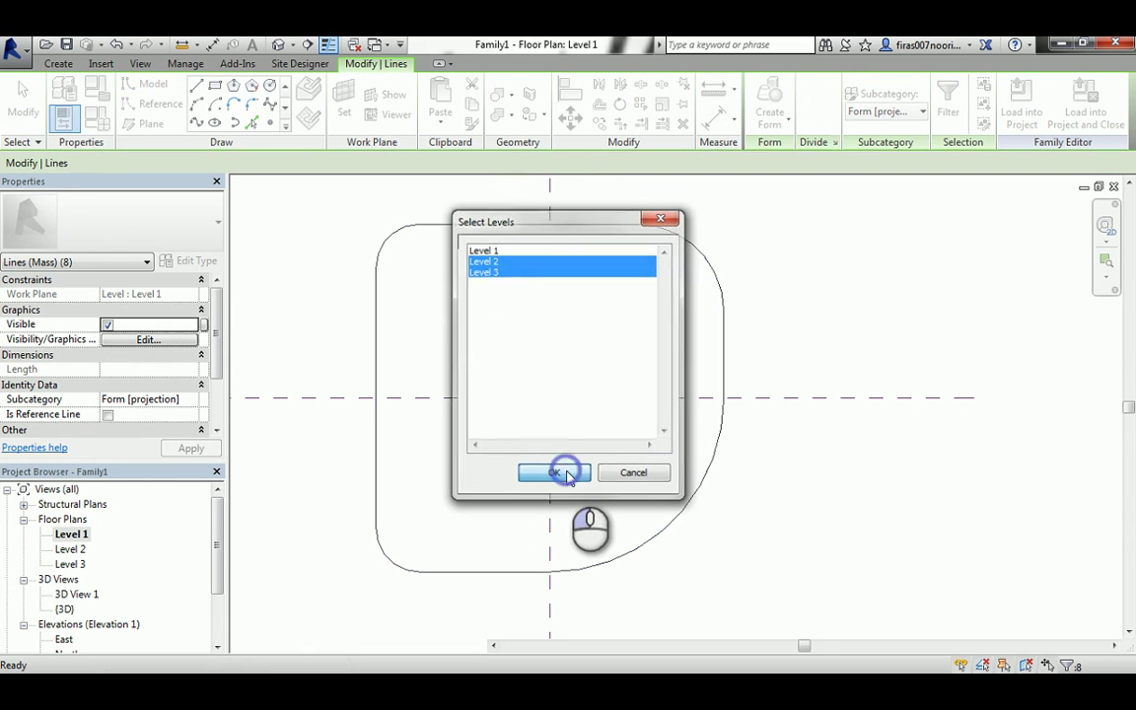
# Open the Default 3D view and orbit to show the three stacked profiles
pyautogui.click(280, 45)
pyautogui.scroll(-4, 489, 342)
pyautogui.click(630, 368)
pyautogui.moveTo(665, 284); pyautogui.dragTo(652, 360, button='middle')
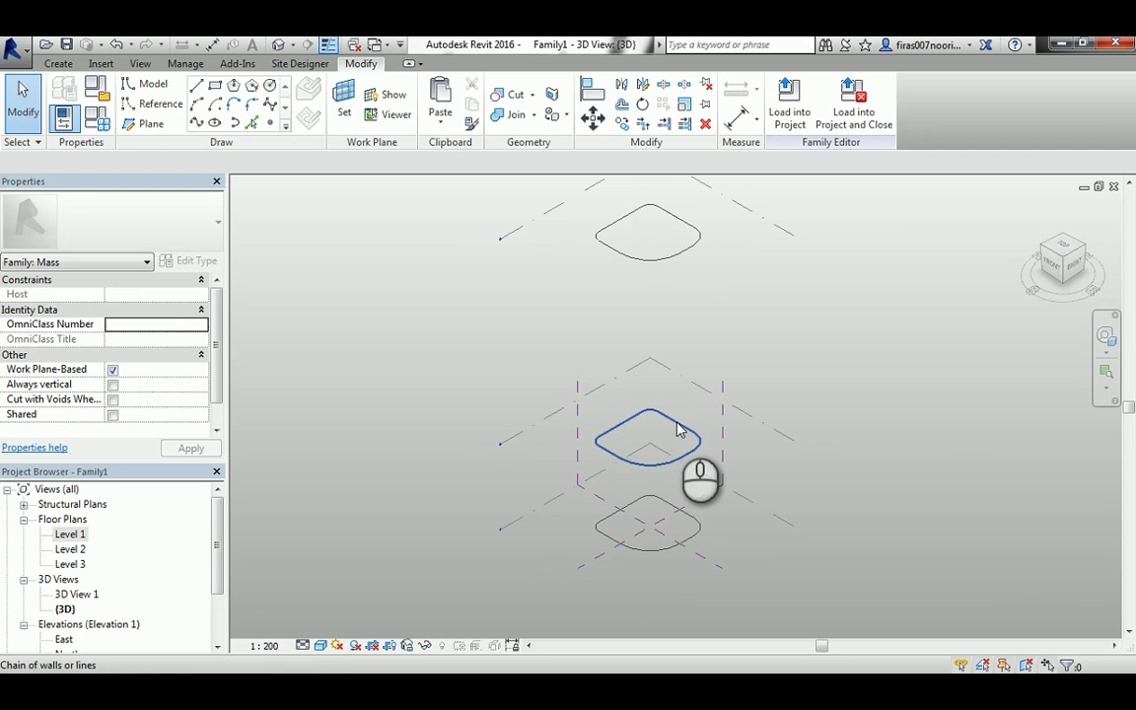
pyautogui.keyDown('shift'); pyautogui.moveTo(619, 424); pyautogui.dragTo(685, 421, button='middle'); pyautogui.keyUp('shift')
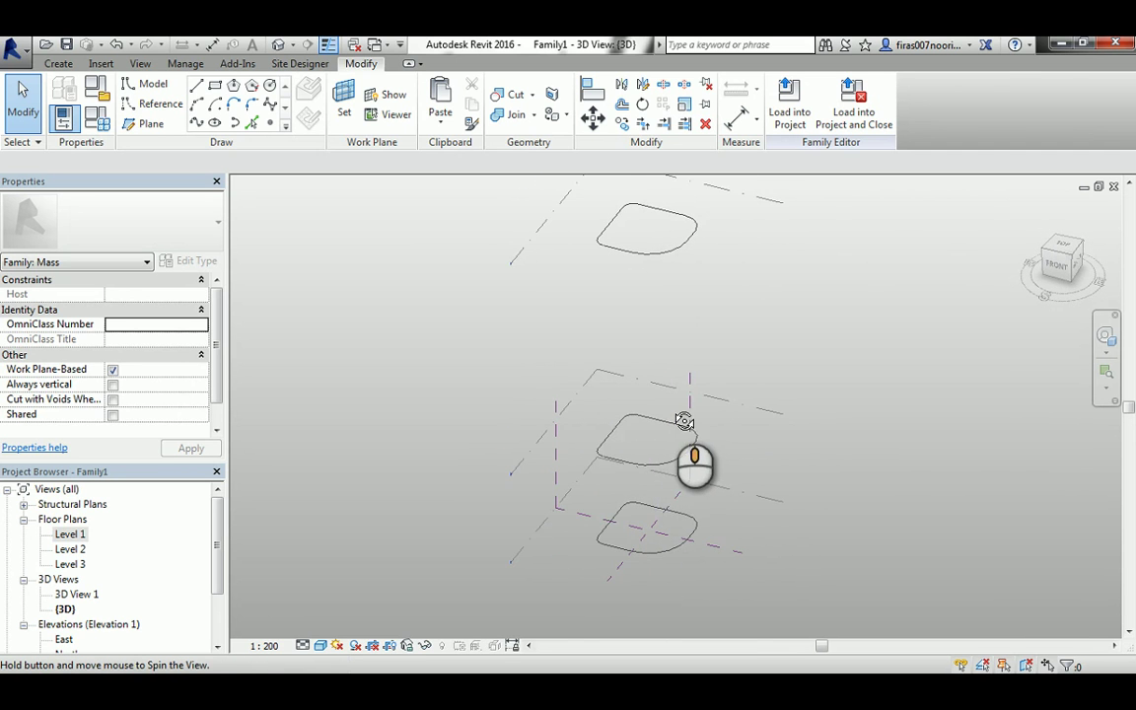
# Scale the Level 2 profile by a numerical factor of 0.8 about its midpoint
pyautogui.click(647, 446)
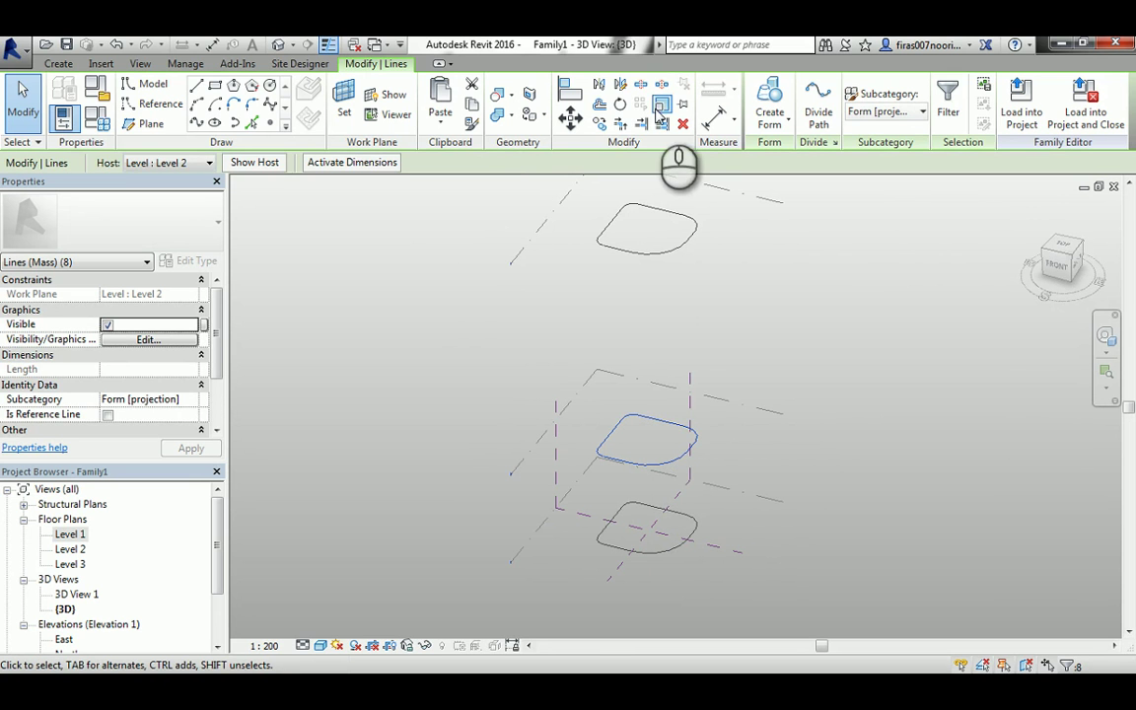
pyautogui.click(660, 109)
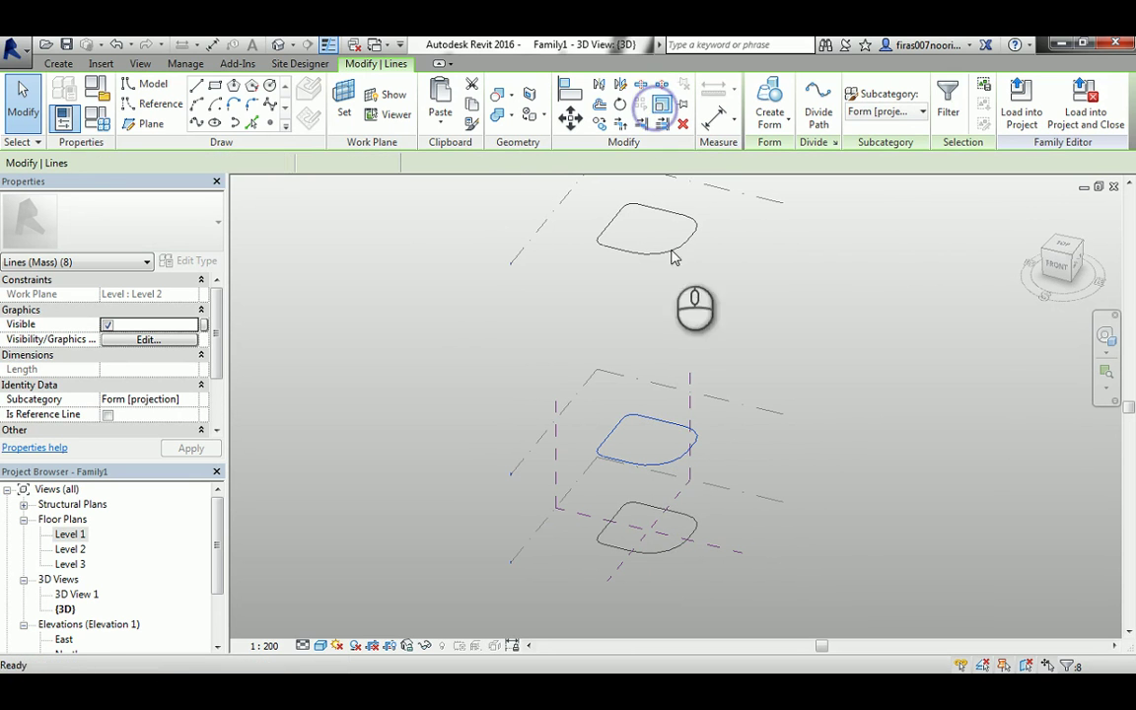
pyautogui.click(663, 426)
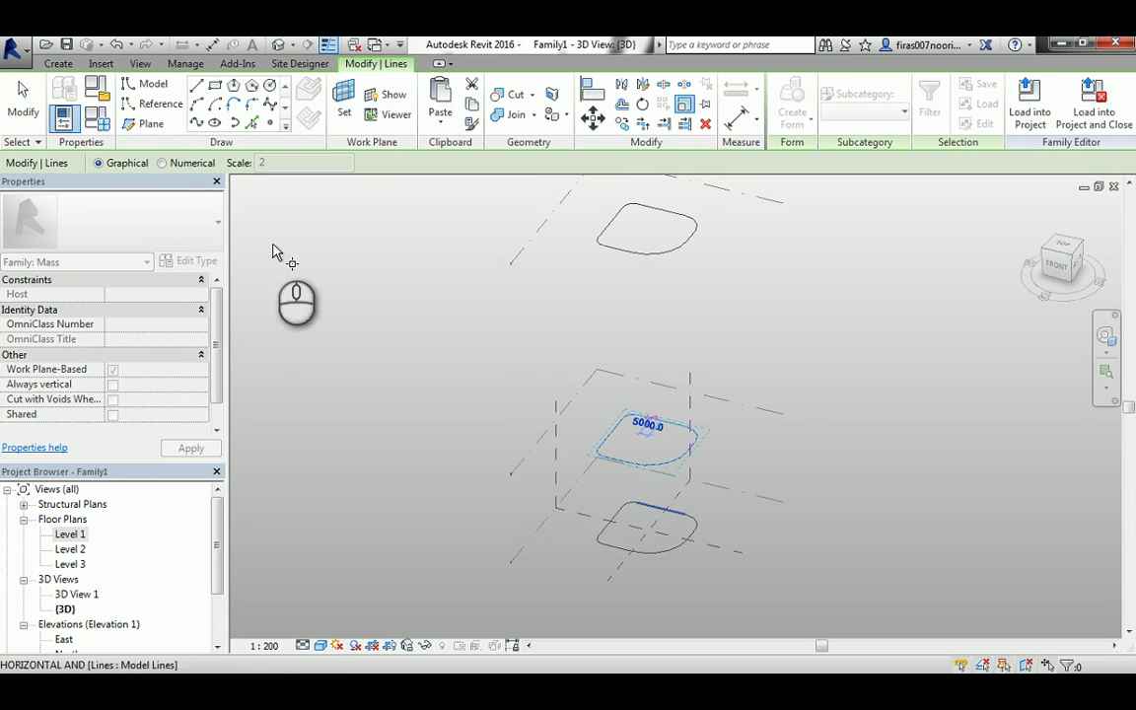
pyautogui.click(236, 213)
pyautogui.click(159, 164)
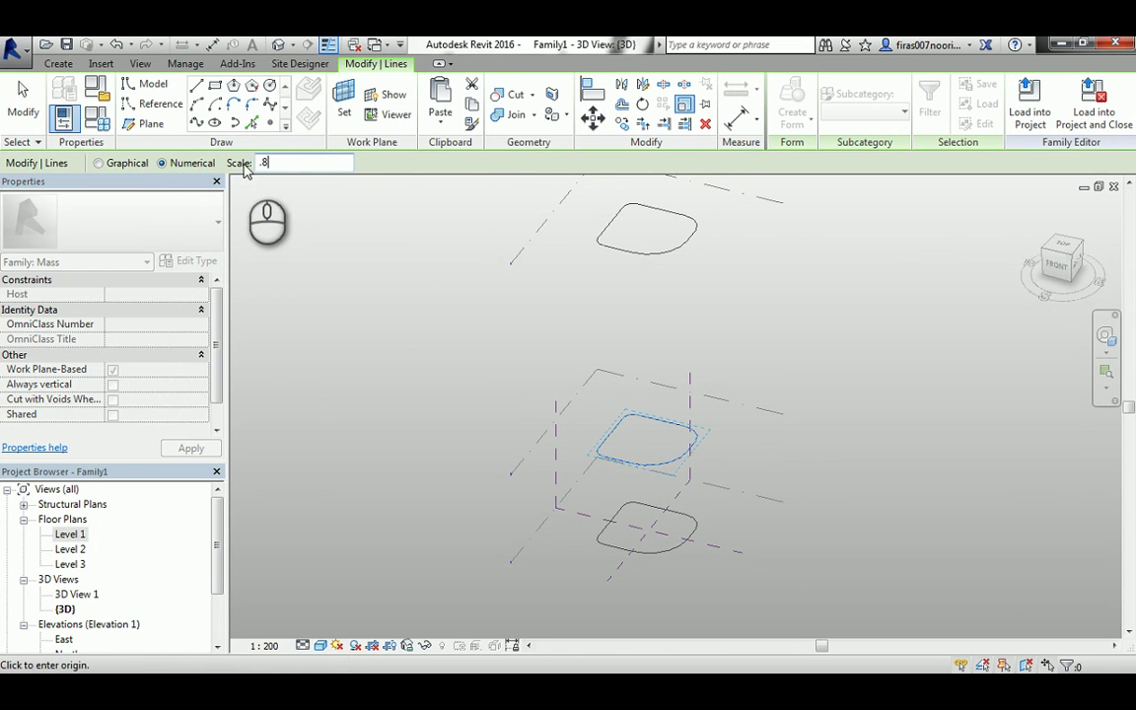
pyautogui.click(661, 426)
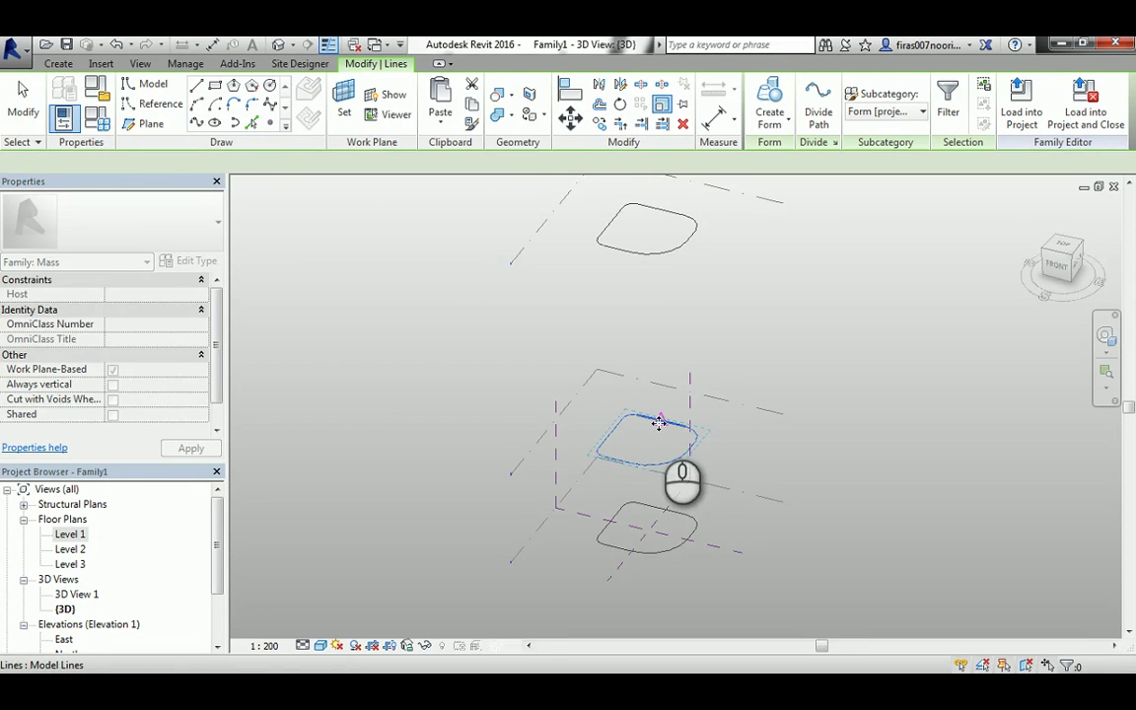
pyautogui.moveTo(509, 485); pyautogui.dragTo(478, 420, button='middle')
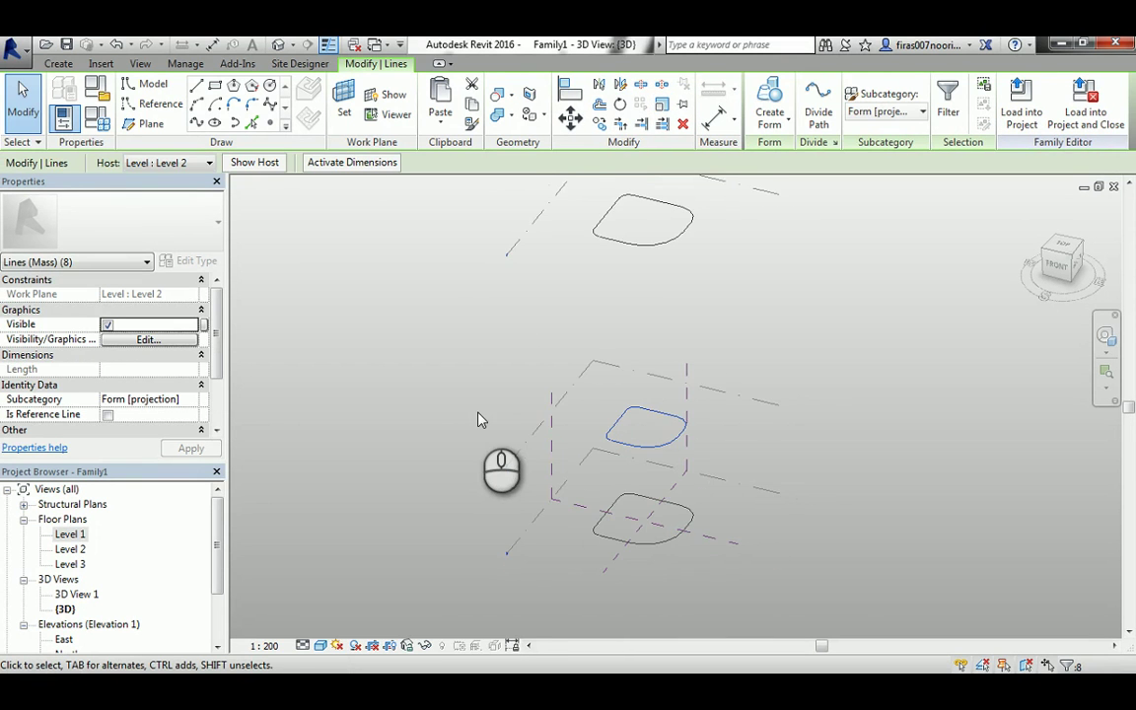
# Select the Level 1, 2 and 3 profiles and create a Solid Form lofted through them
pyautogui.click(482, 417)
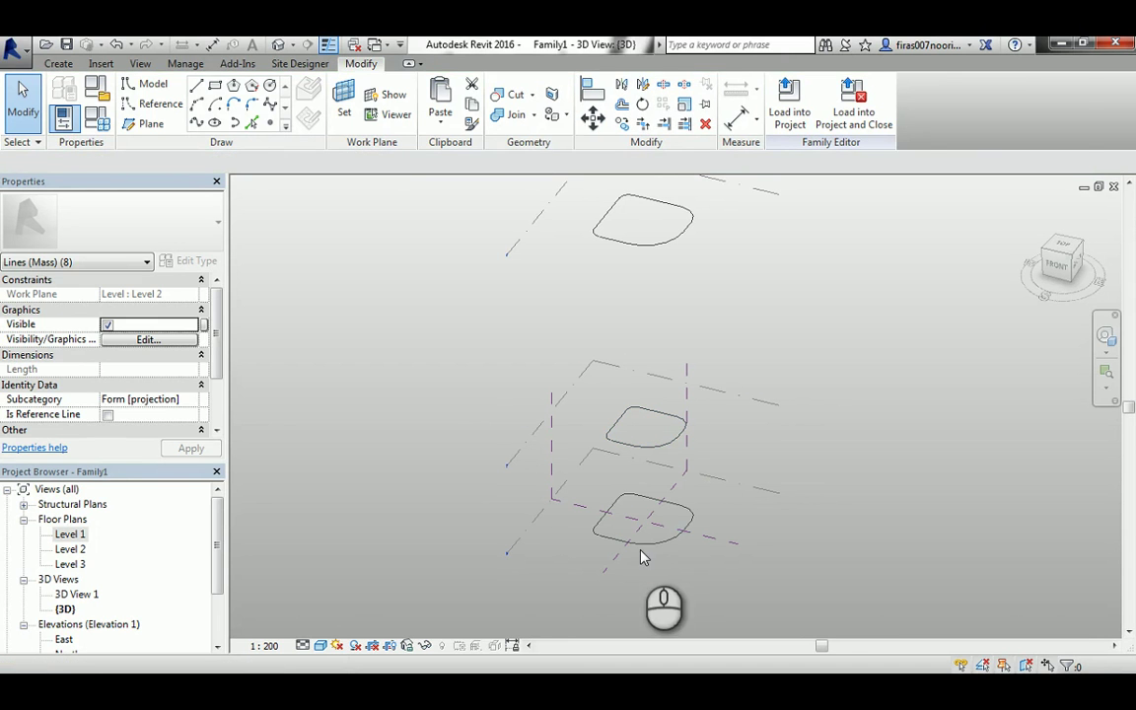
pyautogui.click(659, 463)
pyautogui.press('Tab')
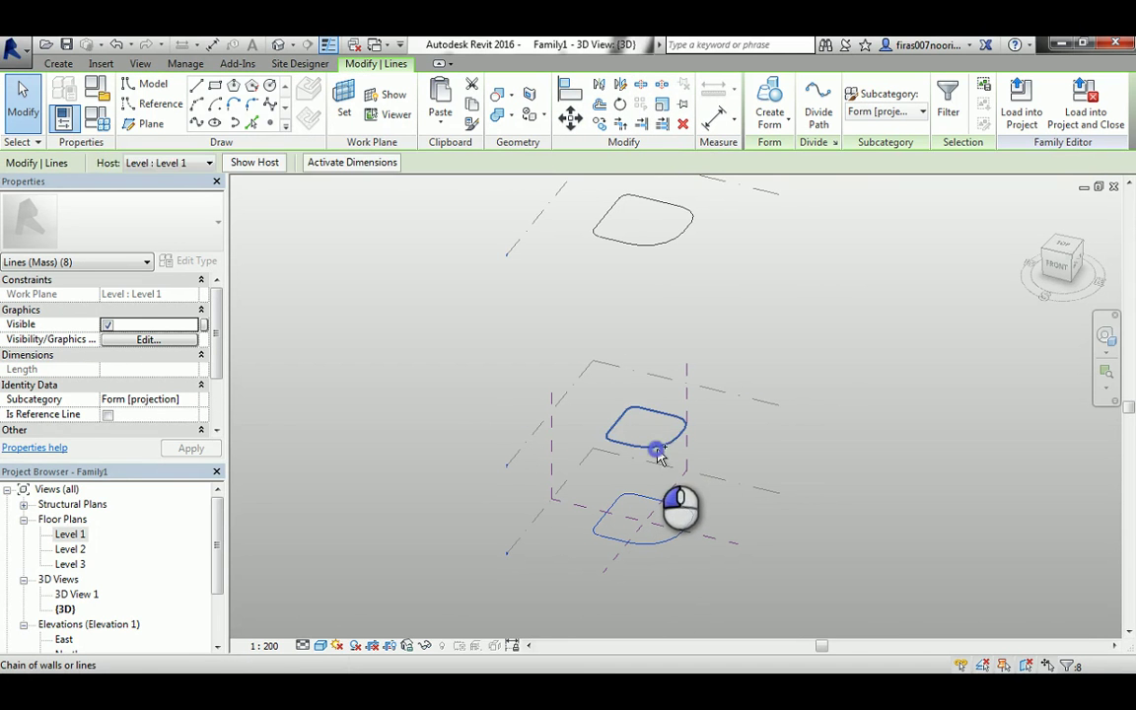
pyautogui.keyDown('ctrl'); pyautogui.click(656, 450); pyautogui.keyUp('ctrl')
pyautogui.press('Tab')
pyautogui.keyDown('ctrl'); pyautogui.click(663, 249); pyautogui.keyUp('ctrl')
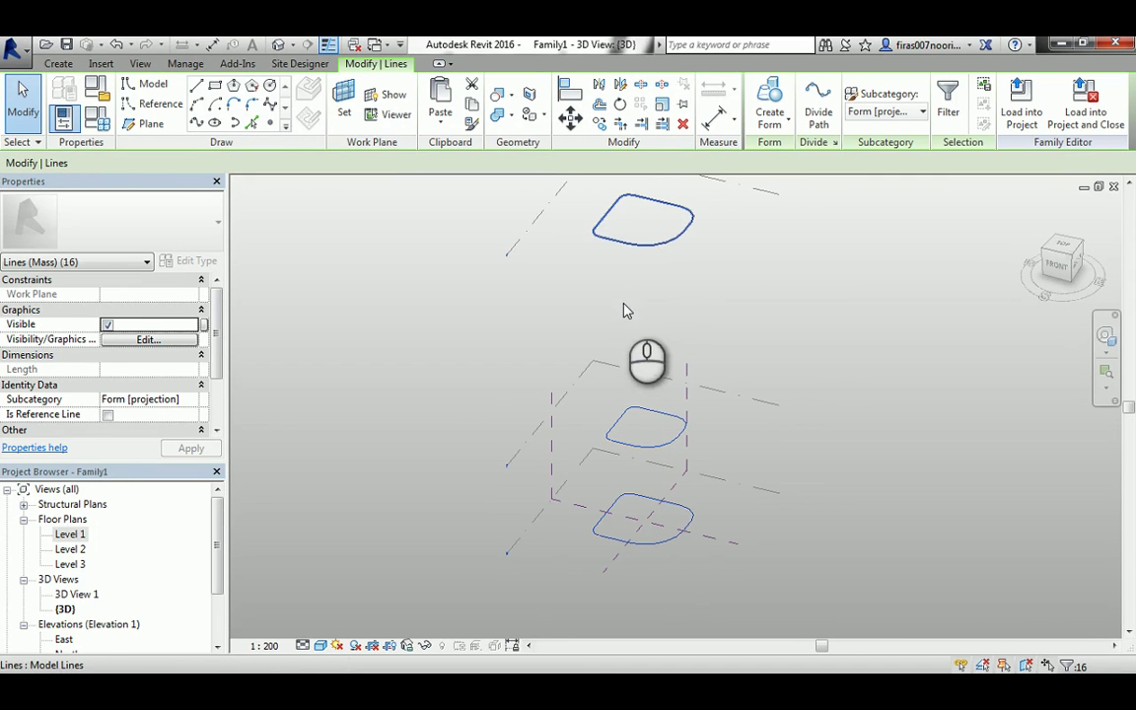
pyautogui.click(772, 120)
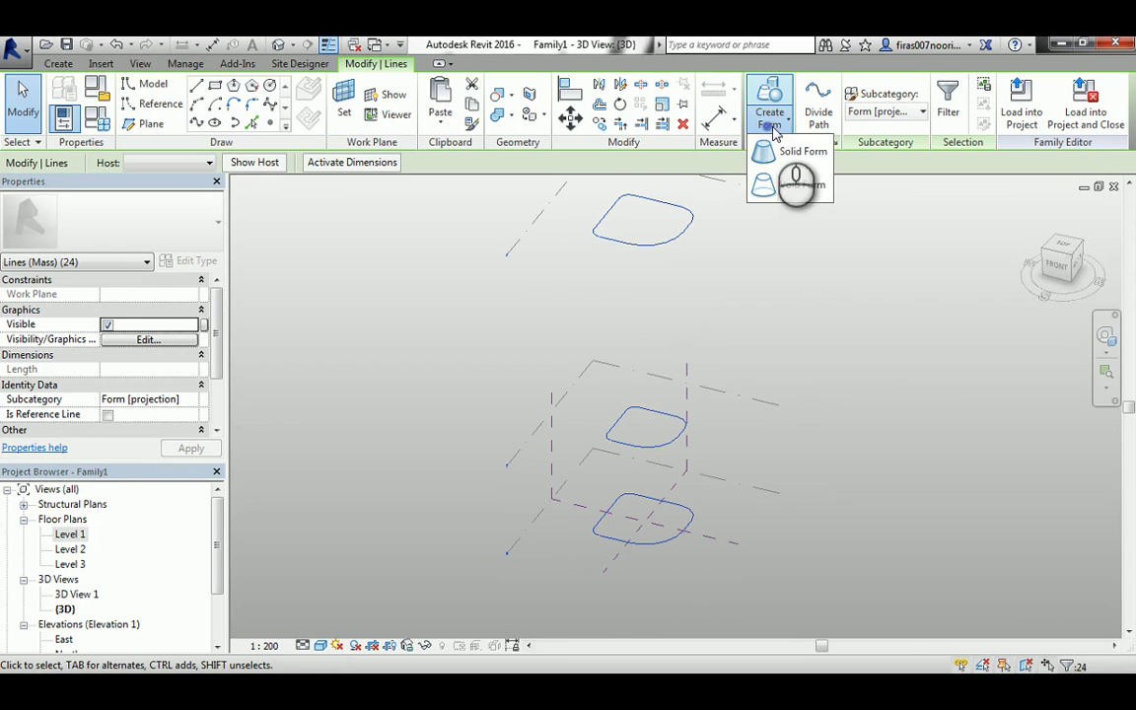
pyautogui.click(794, 152)
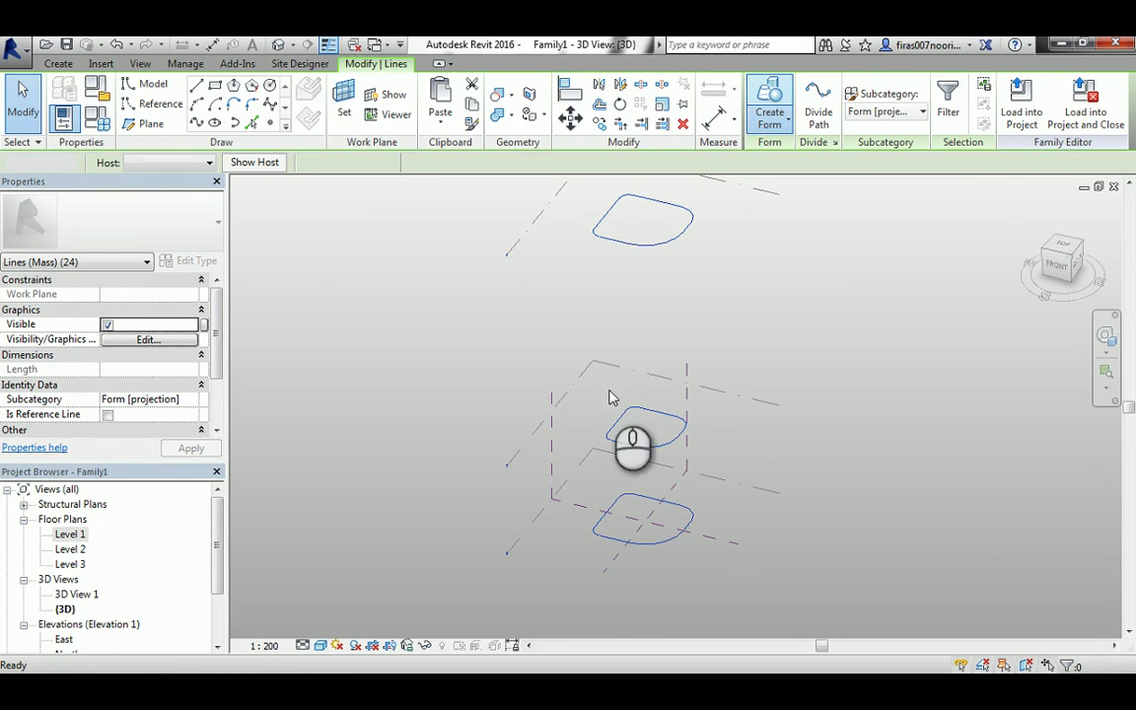
pyautogui.keyDown('shift'); pyautogui.moveTo(592, 338); pyautogui.dragTo(796, 324, button='middle'); pyautogui.keyUp('shift')
# Orbit around the lofted tower to inspect its pinched mid-height and rounded corners
pyautogui.scroll(3, 634, 592)
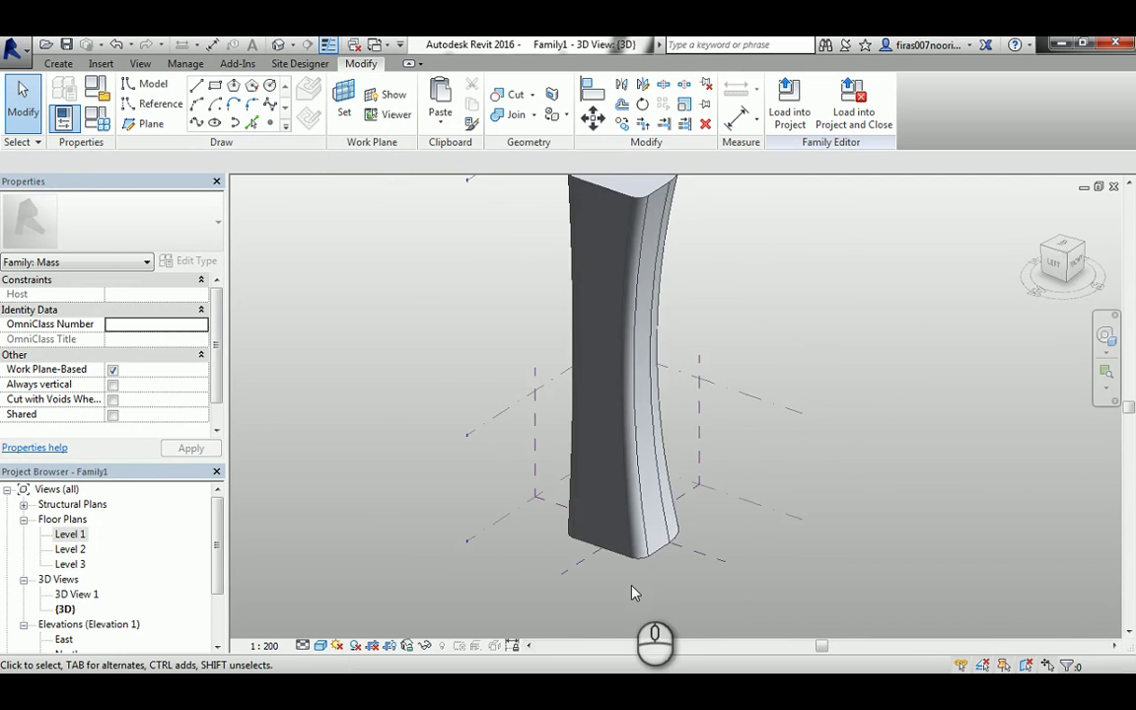
pyautogui.moveTo(632, 325); pyautogui.dragTo(654, 572, button='middle')
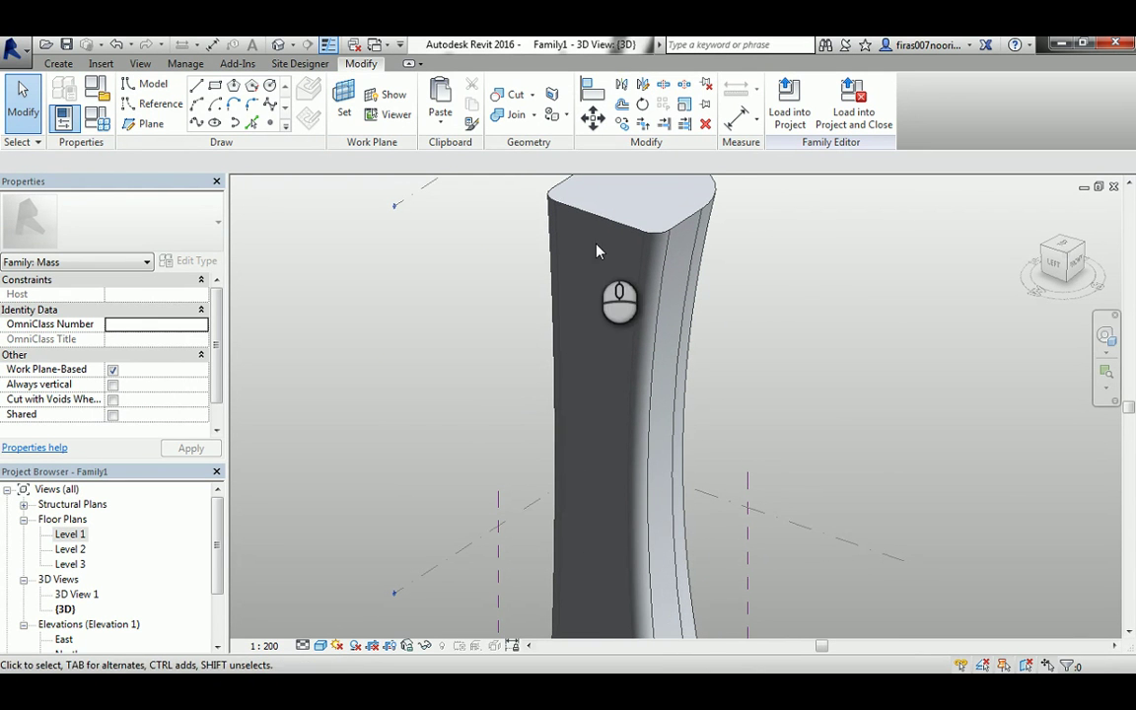
pyautogui.scroll(-2, 614, 239)
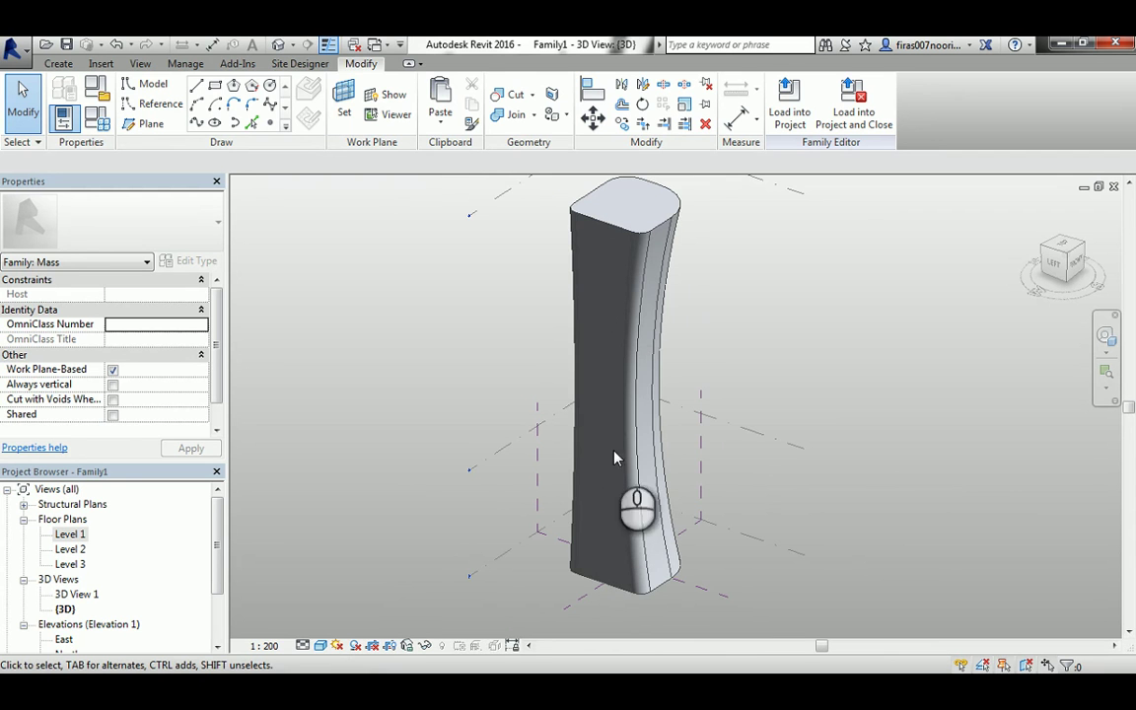
pyautogui.keyDown('shift'); pyautogui.moveTo(621, 272); pyautogui.dragTo(799, 300, button='middle'); pyautogui.keyUp('shift')
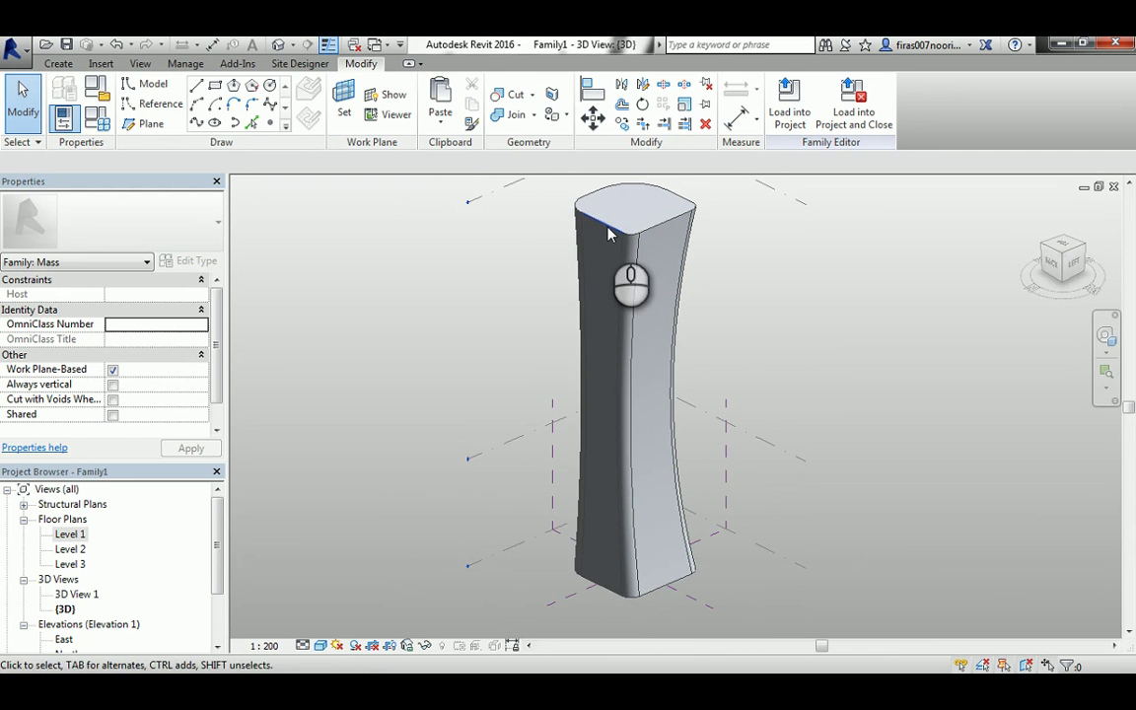
pyautogui.keyDown('shift'); pyautogui.moveTo(631, 276); pyautogui.dragTo(457, 294, button='middle'); pyautogui.keyUp('shift')
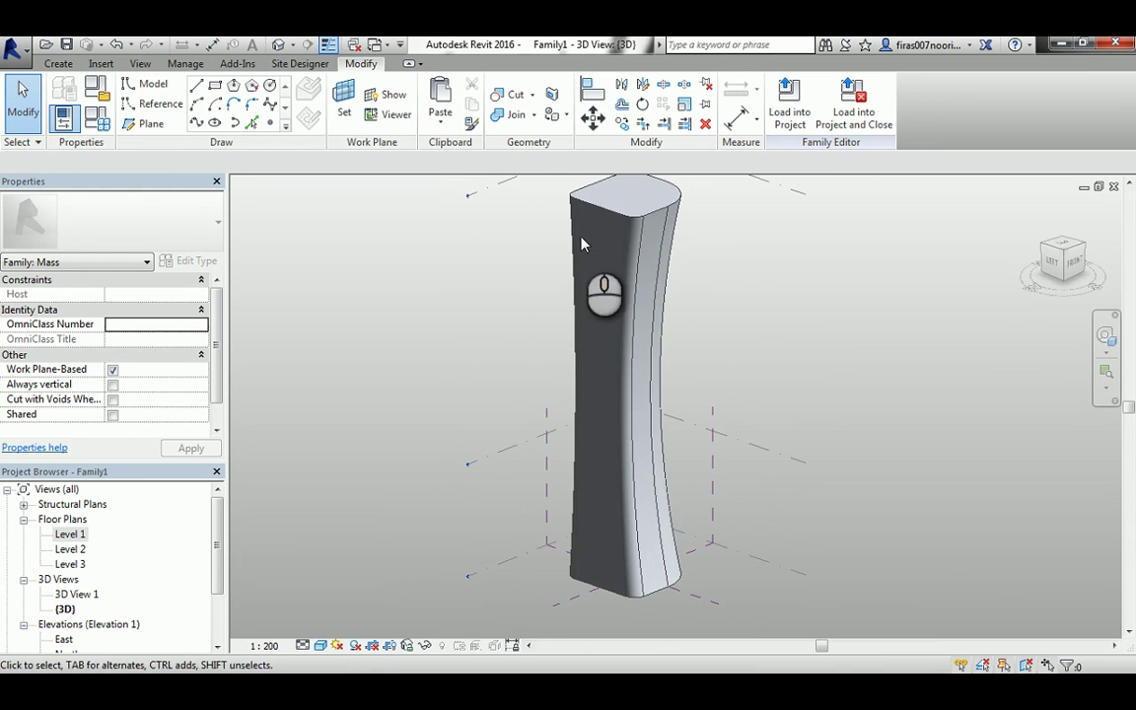
pyautogui.keyDown('shift'); pyautogui.moveTo(665, 487); pyautogui.dragTo(501, 373, button='middle'); pyautogui.keyUp('shift')
pyautogui.keyDown('shift'); pyautogui.moveTo(649, 310); pyautogui.dragTo(705, 237, button='middle'); pyautogui.keyUp('shift')
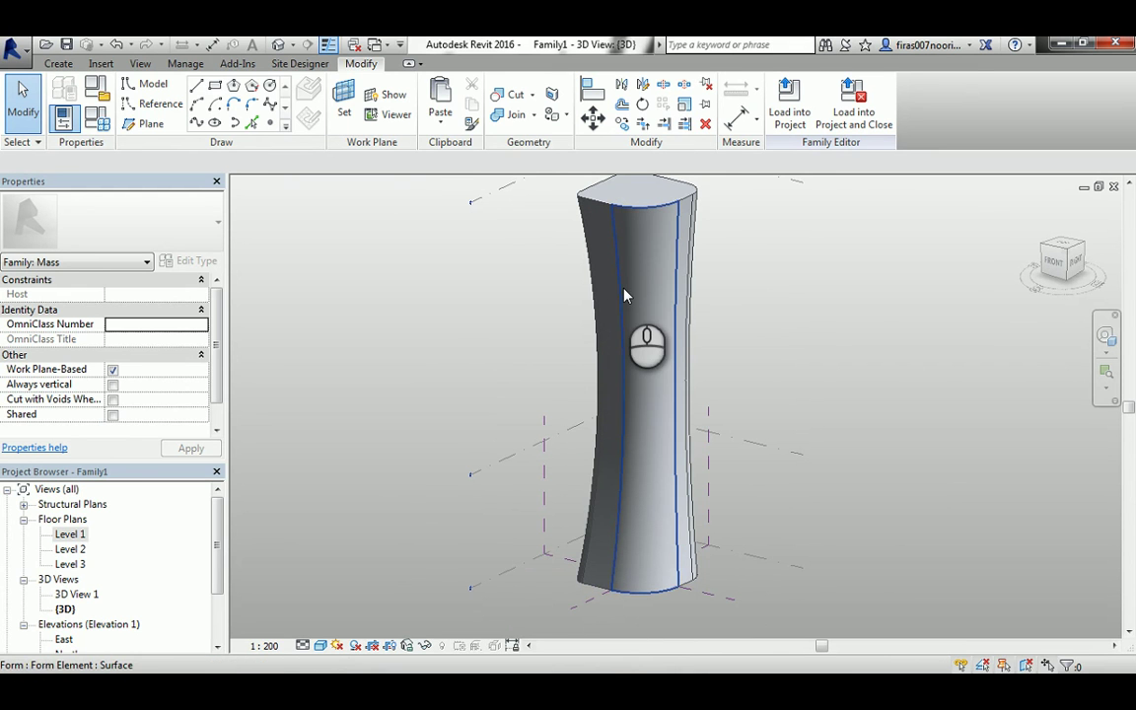
# Undo the previous form and create a solid form between the bottom and middle profiles
pyautogui.hotkey('ctrl', 'z')
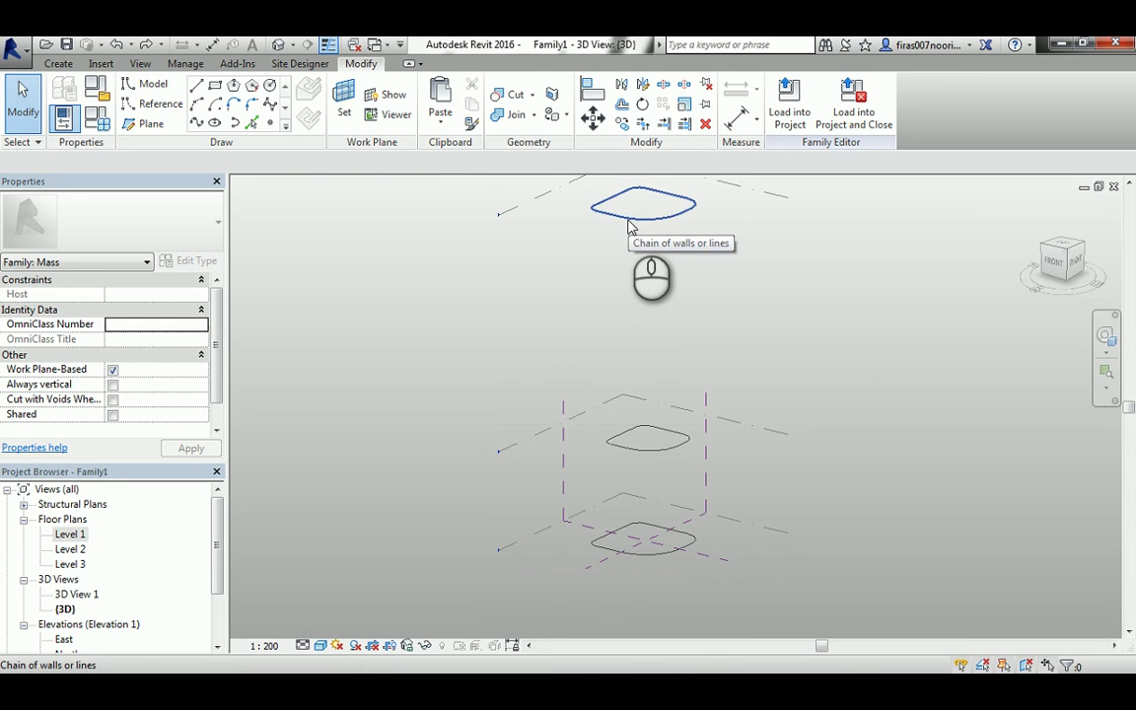
pyautogui.click(663, 548)
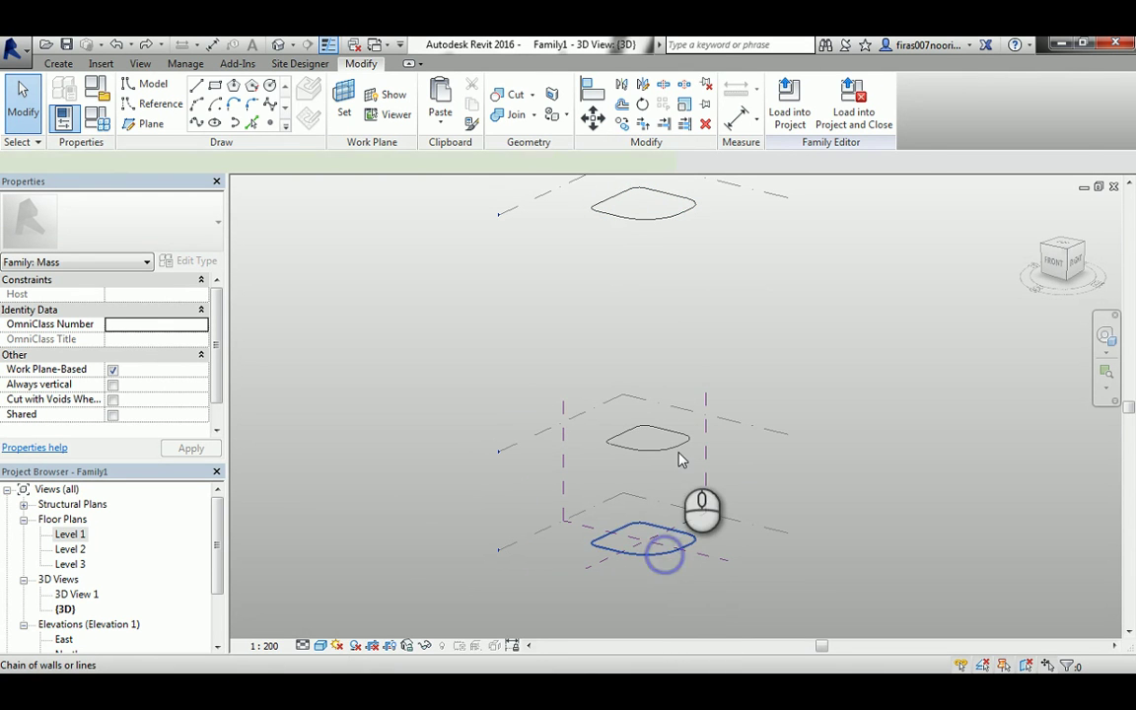
pyautogui.keyDown('ctrl'); pyautogui.click(671, 442); pyautogui.keyUp('ctrl')
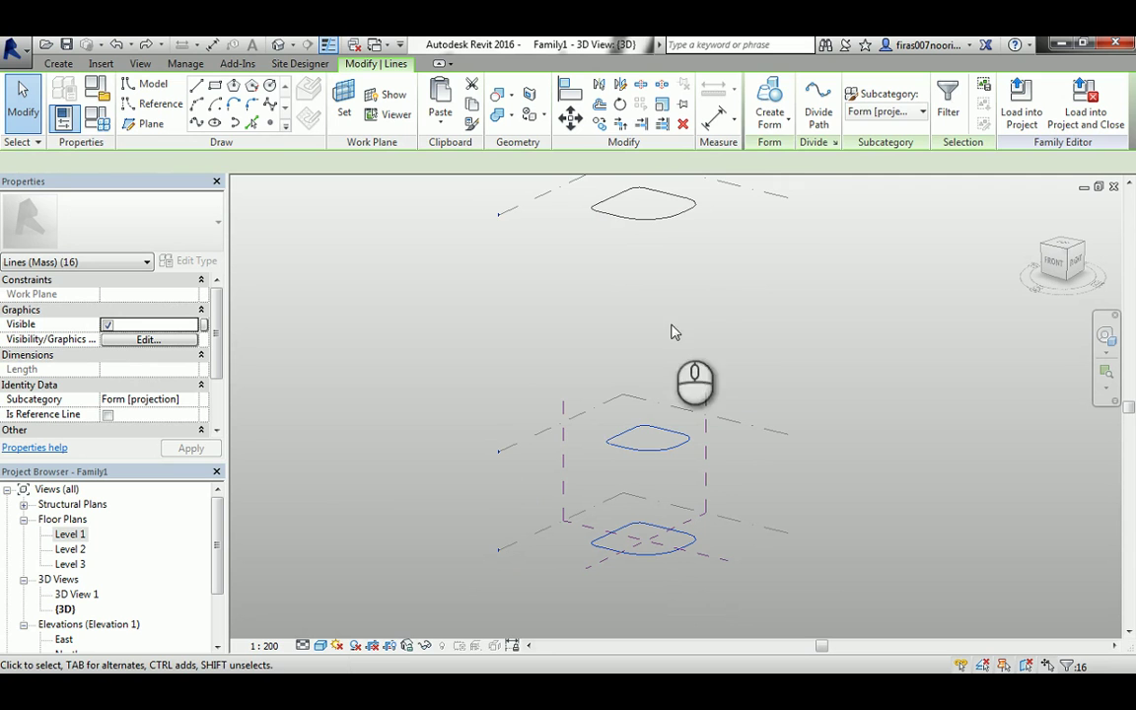
pyautogui.click(768, 124)
pyautogui.click(789, 150)
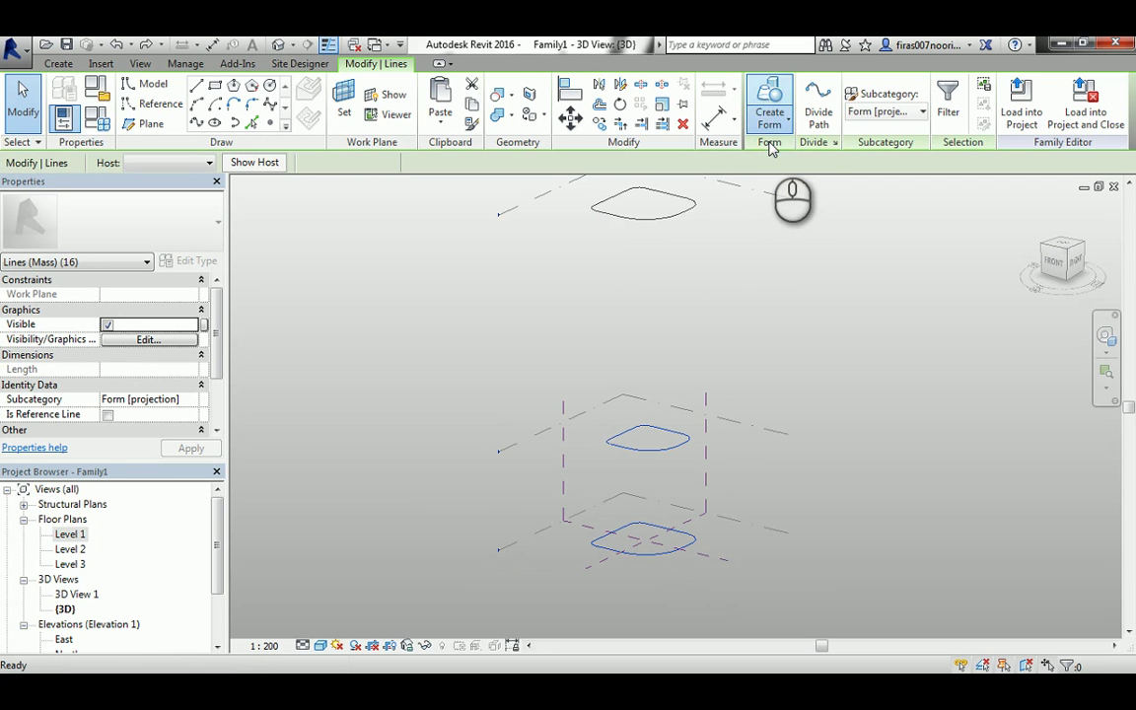
pyautogui.click(675, 380)
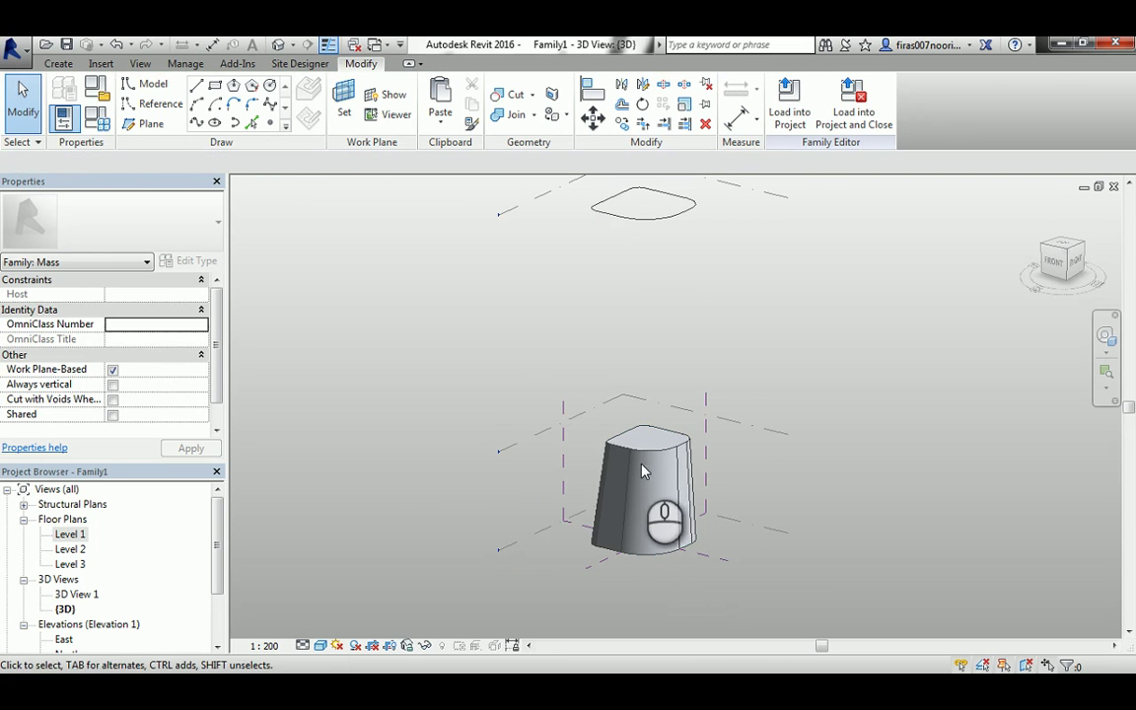
# Extend the solid up to the top profile, inspect it, then undo that extension
pyautogui.click(654, 429)
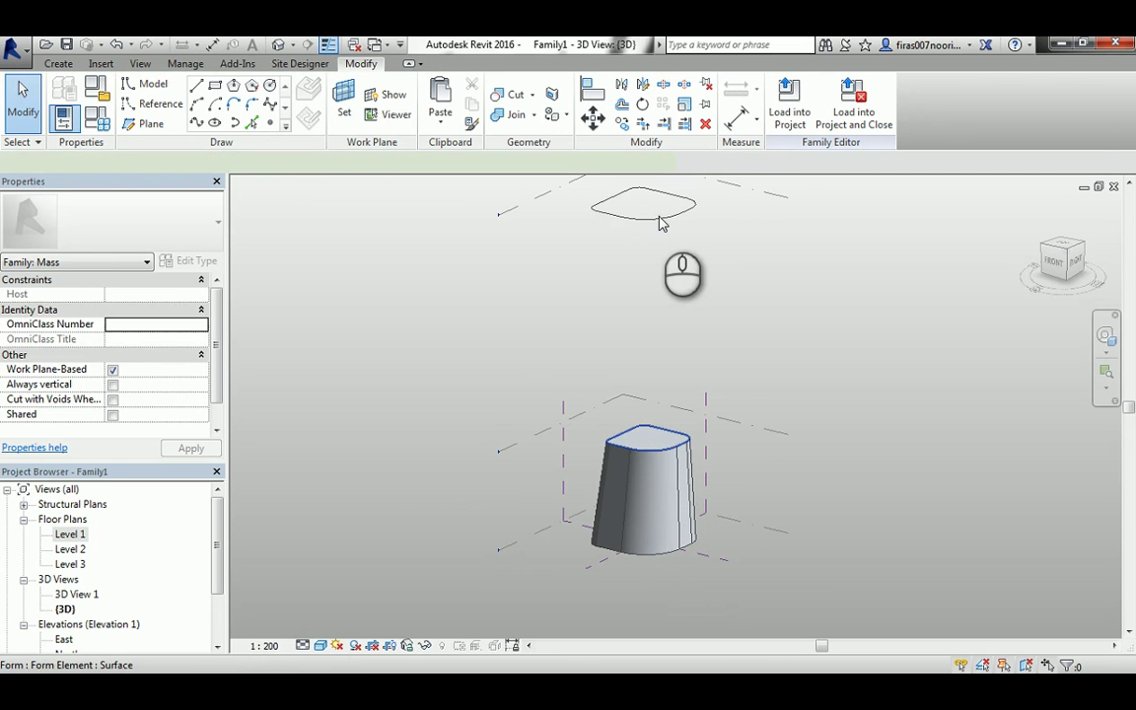
pyautogui.keyDown('ctrl'); pyautogui.click(663, 219); pyautogui.keyUp('ctrl')
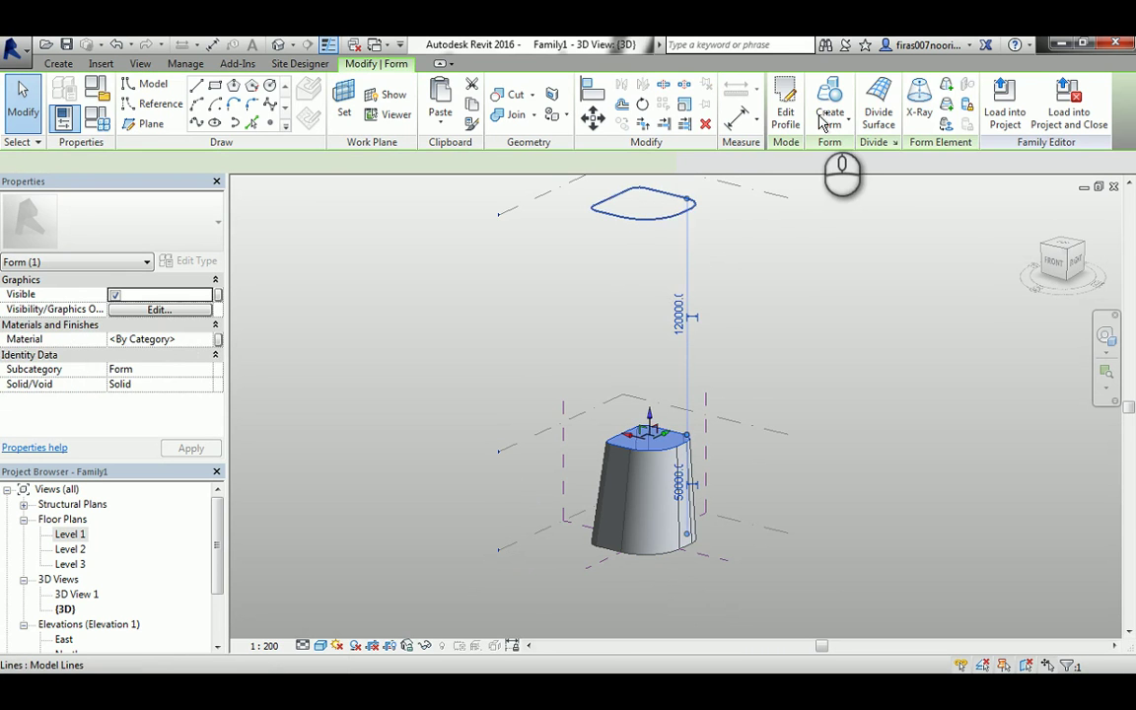
pyautogui.click(794, 126)
pyautogui.click(790, 150)
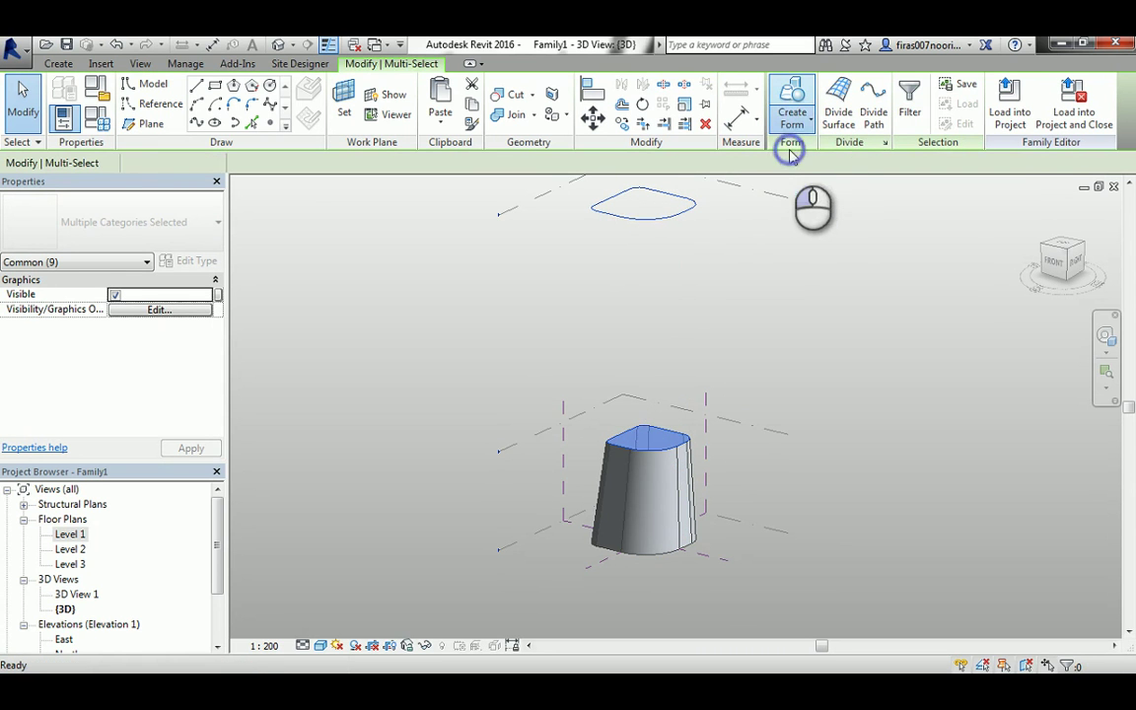
pyautogui.click(723, 275)
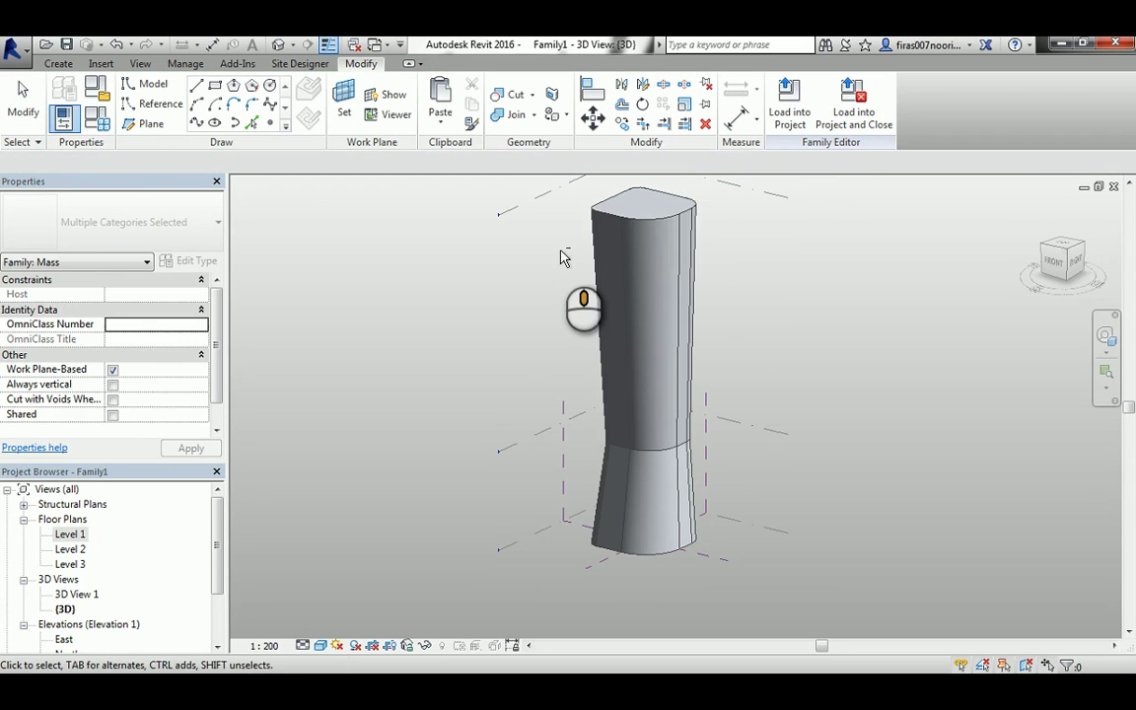
pyautogui.keyDown('shift'); pyautogui.moveTo(663, 281); pyautogui.dragTo(592, 265, button='middle'); pyautogui.keyUp('shift')
pyautogui.keyDown('shift'); pyautogui.moveTo(589, 517); pyautogui.dragTo(667, 310, button='middle'); pyautogui.keyUp('shift')
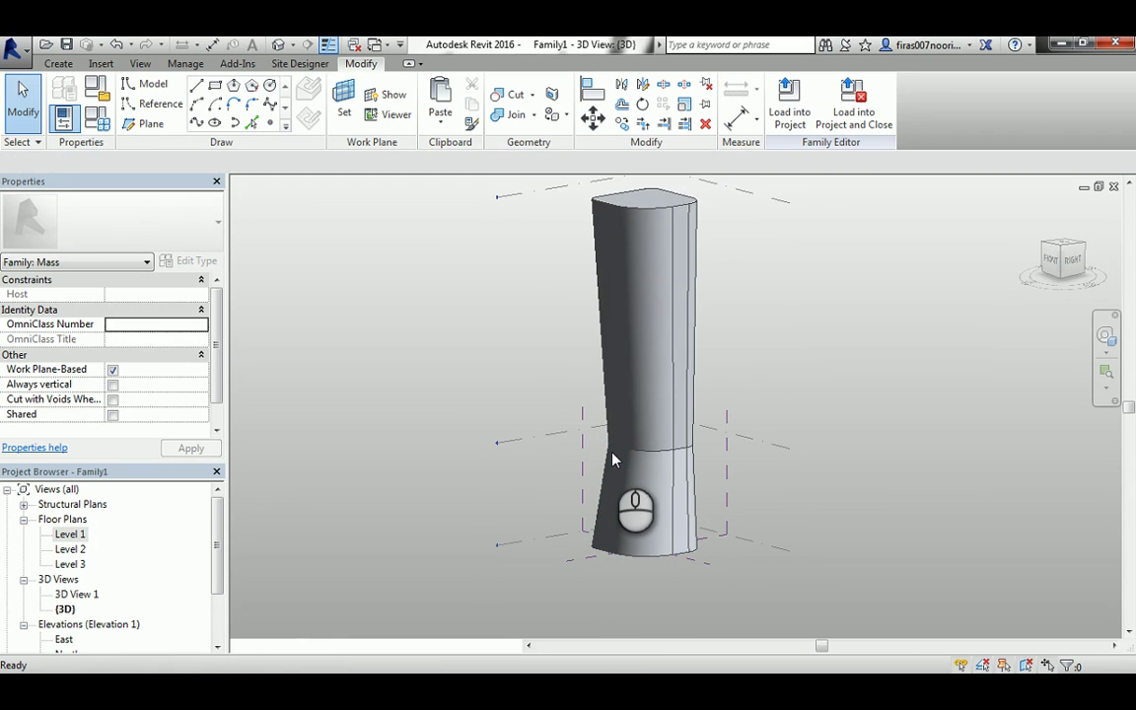
pyautogui.hotkey('ctrl', 'z')
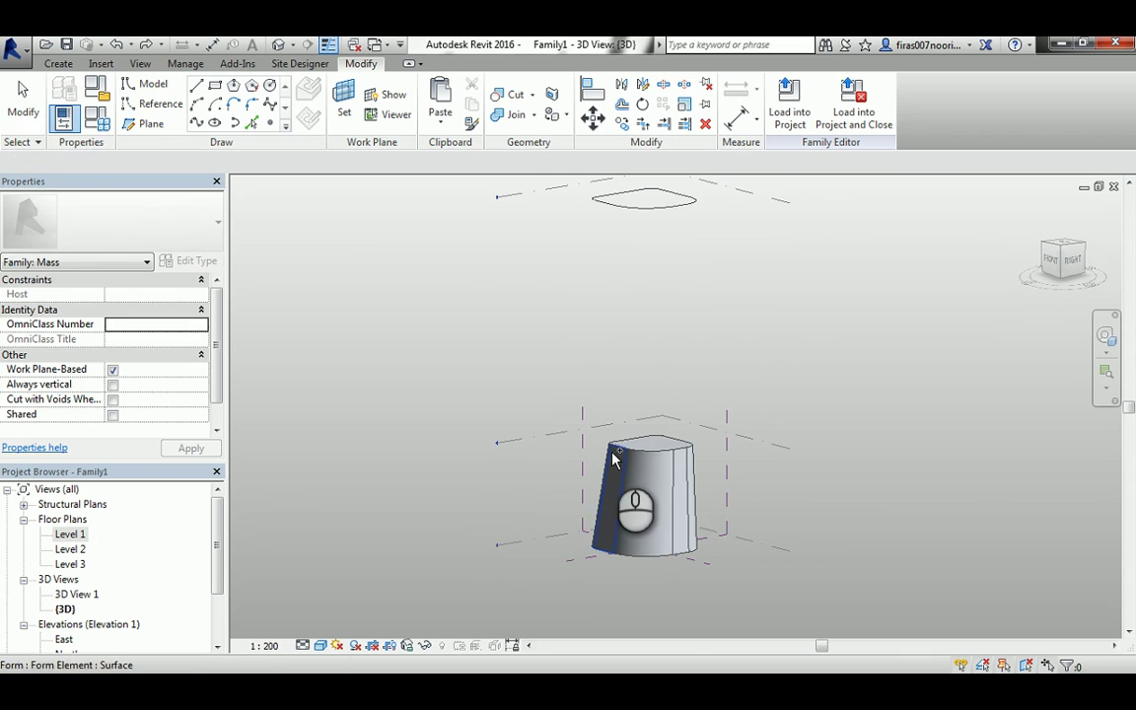
# Undo the remaining form and loft one Solid Form through the bottom, middle and top profiles
pyautogui.hotkey('ctrl', 'z')
pyautogui.click(640, 554)
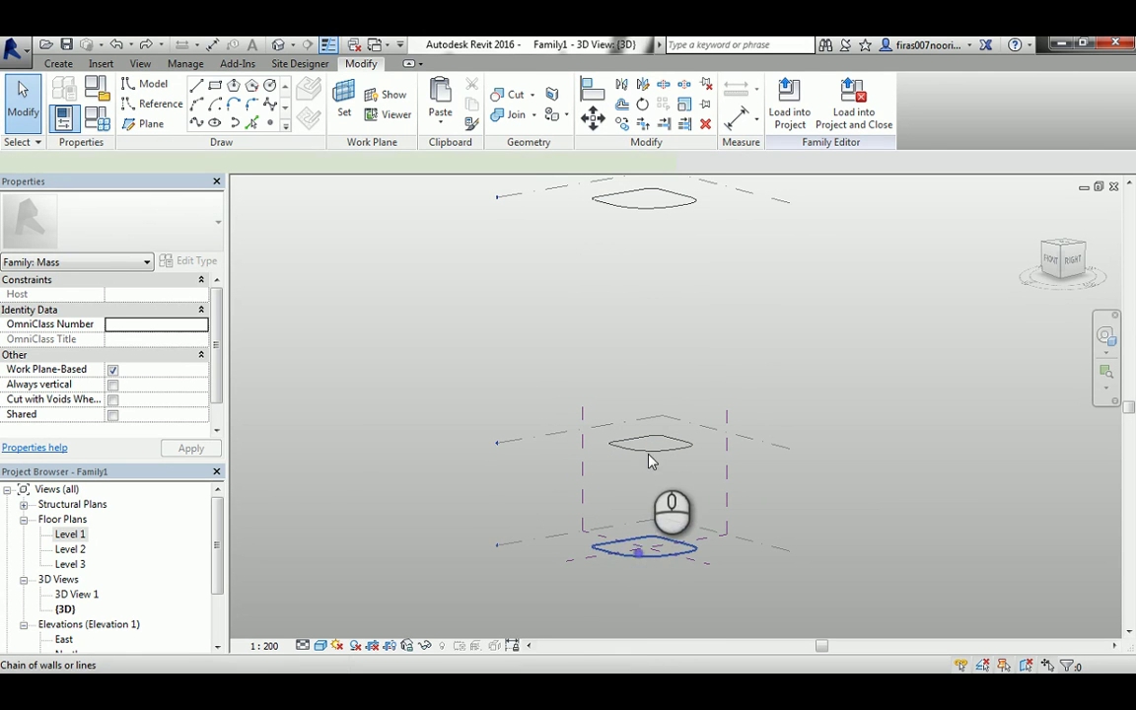
pyautogui.keyDown('ctrl'); pyautogui.click(652, 448); pyautogui.keyUp('ctrl')
pyautogui.keyDown('ctrl'); pyautogui.click(652, 208); pyautogui.keyUp('ctrl')
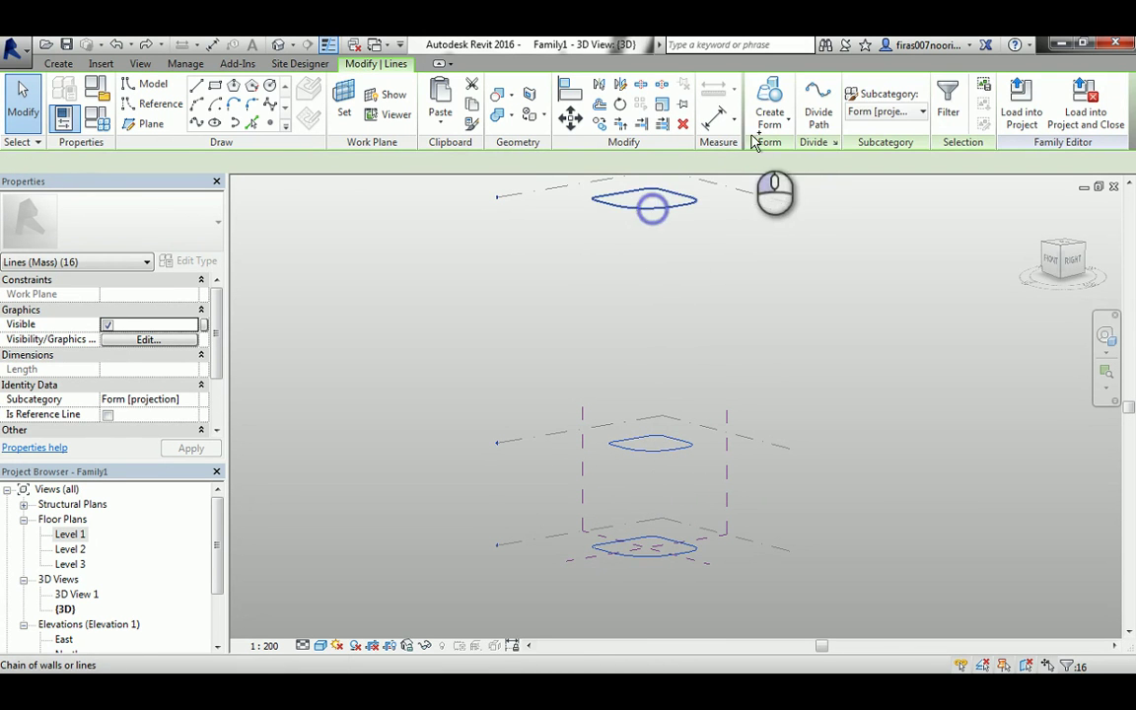
pyautogui.click(769, 111)
pyautogui.click(776, 145)
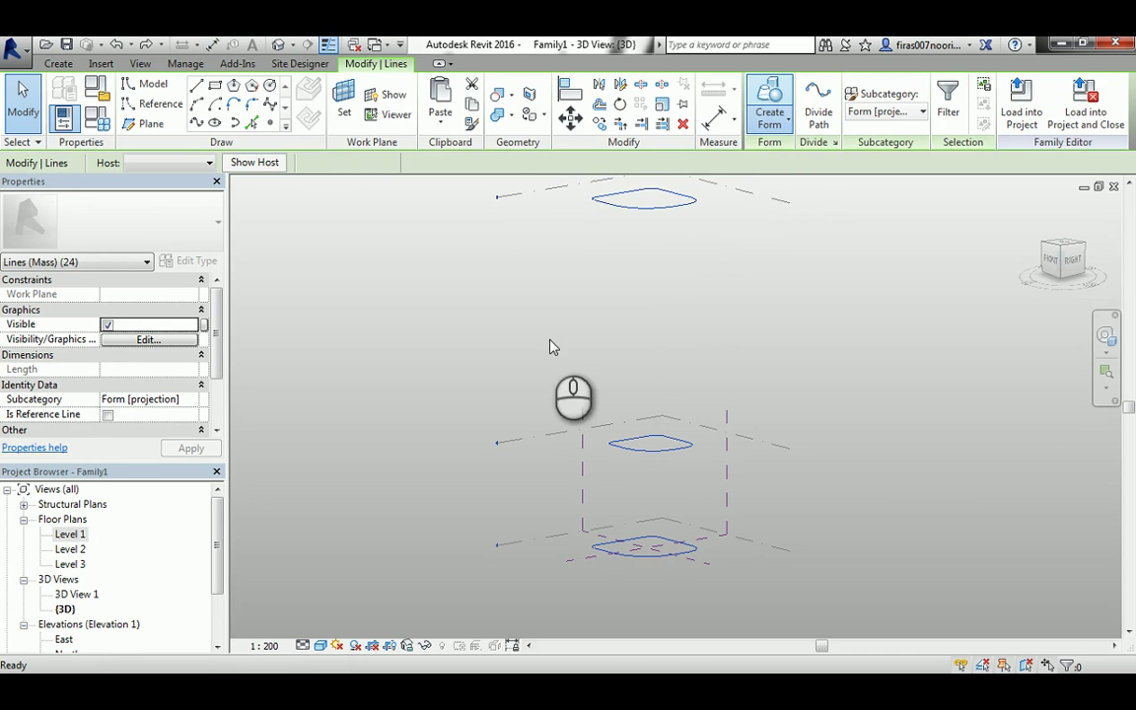
pyautogui.keyDown('shift'); pyautogui.moveTo(451, 302); pyautogui.dragTo(633, 392, button='middle'); pyautogui.keyUp('shift')
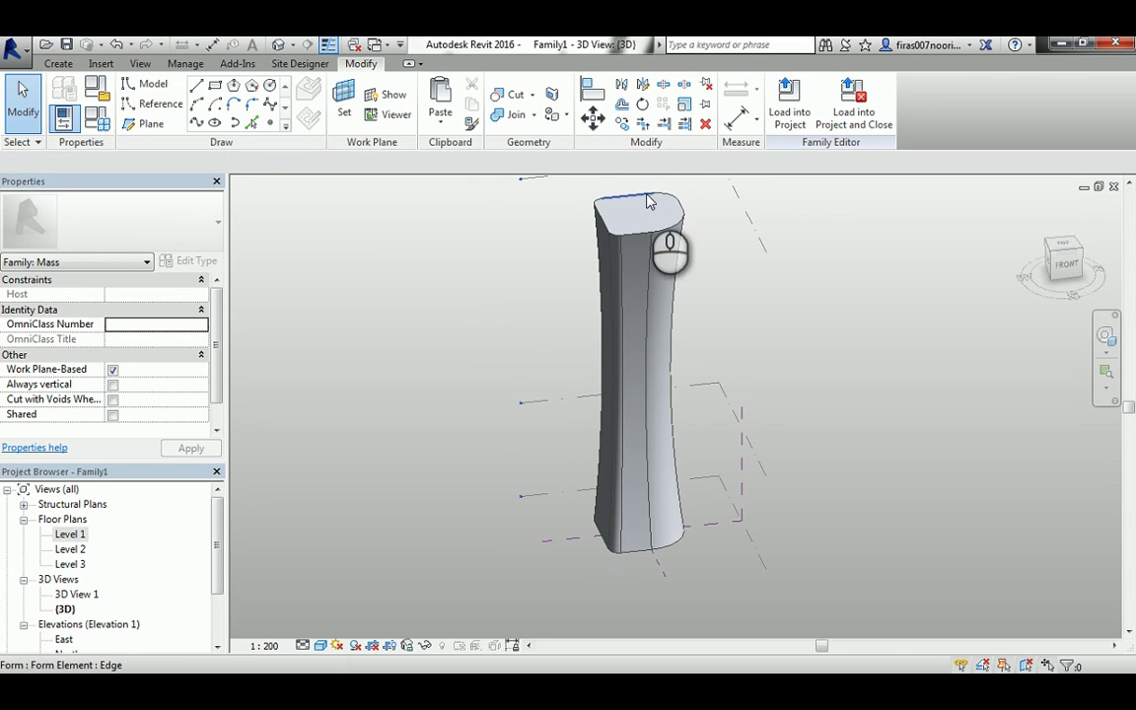
# Rotate the tower's top face 40° about its centre so the mass twists upward
pyautogui.click(648, 202)
pyautogui.press('Escape')
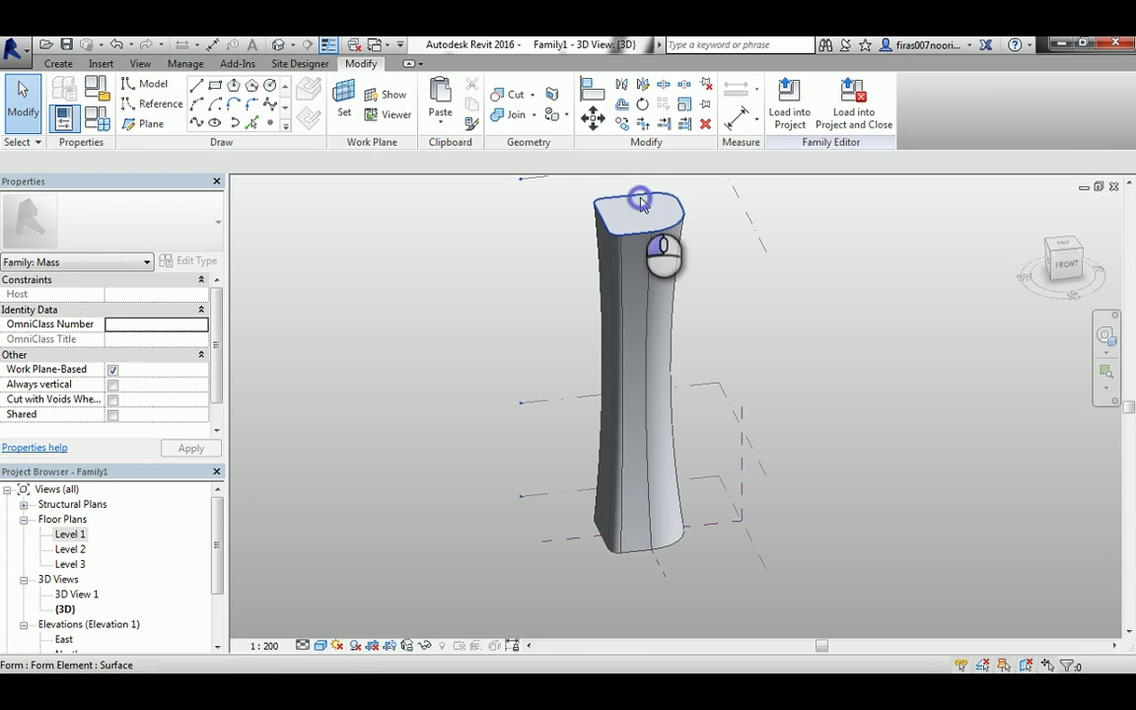
pyautogui.click(689, 256)
pyautogui.moveTo(698, 259); pyautogui.dragTo(695, 314, button='middle')
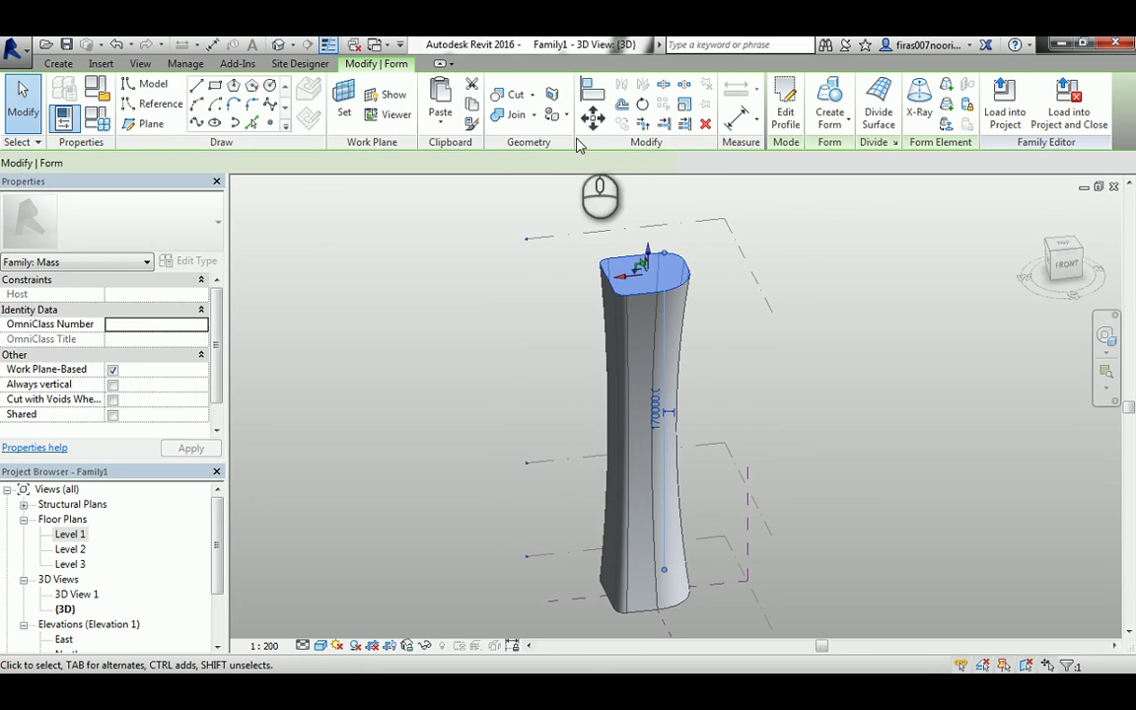
pyautogui.click(642, 106)
pyautogui.scroll(2, 679, 223)
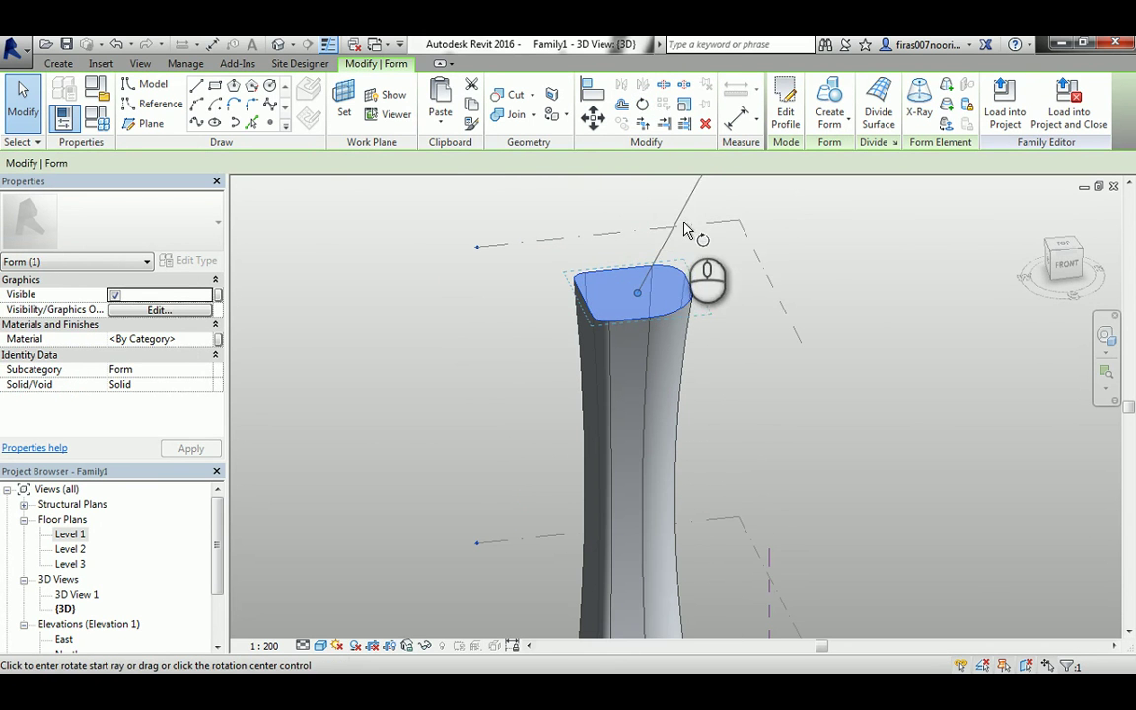
pyautogui.click(731, 279)
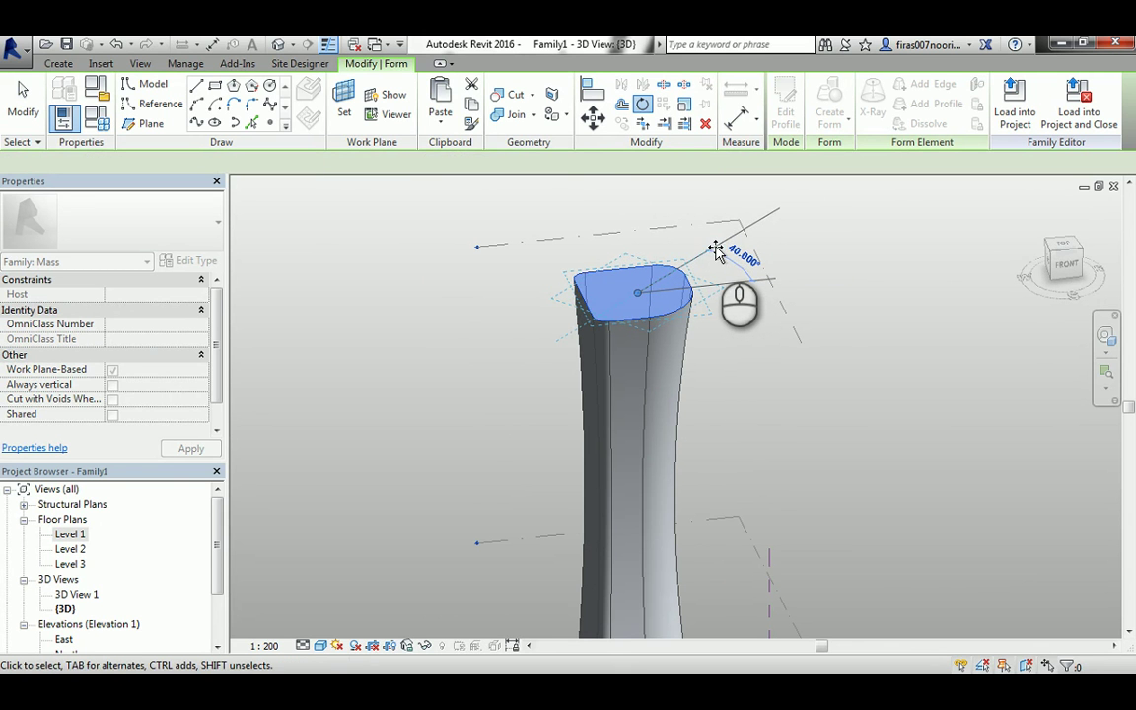
pyautogui.click(715, 250)
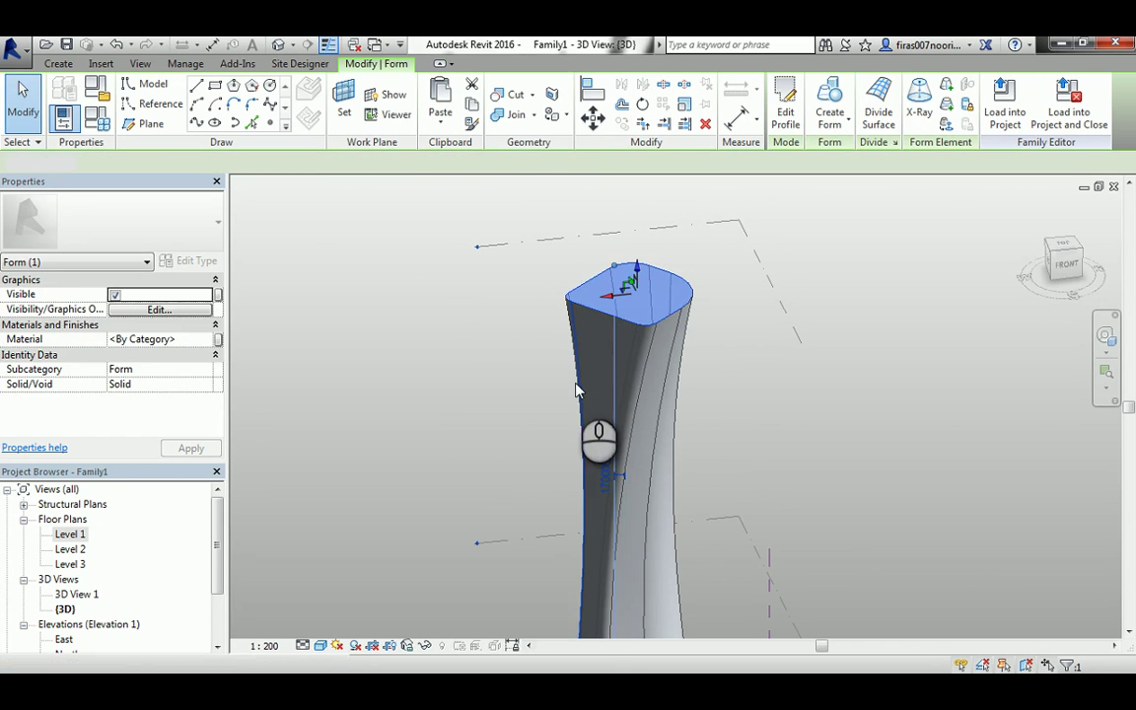
pyautogui.click(492, 427)
pyautogui.keyDown('shift'); pyautogui.moveTo(492, 426); pyautogui.dragTo(646, 390, button='middle'); pyautogui.keyUp('shift')
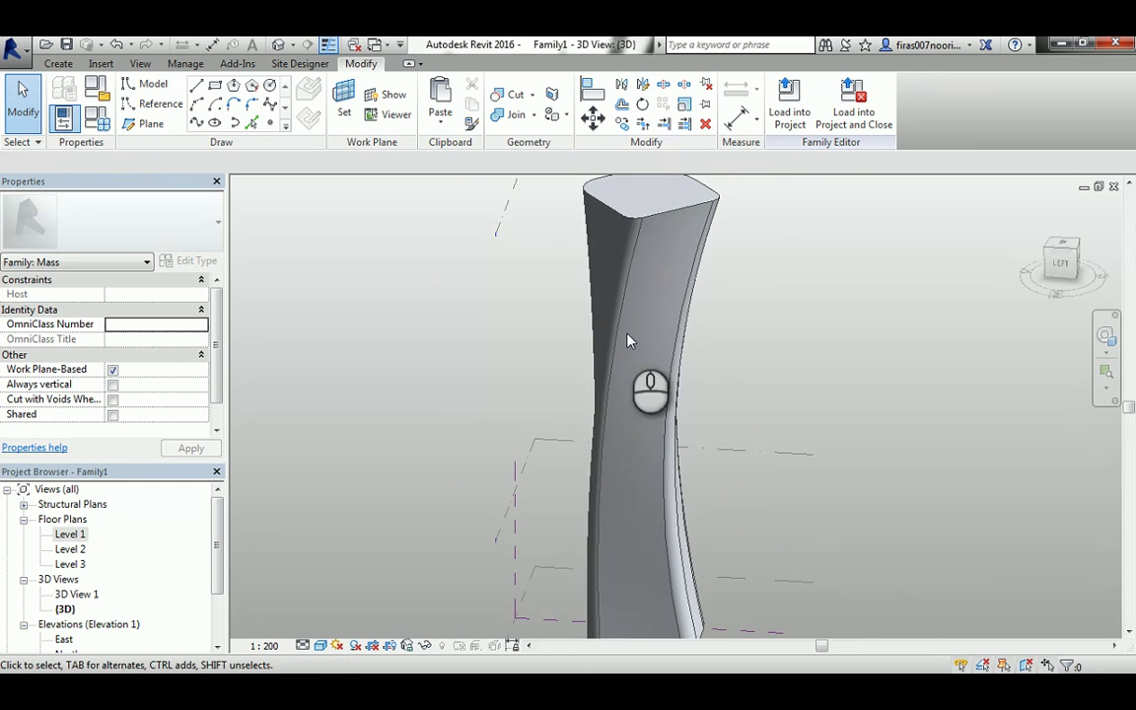
pyautogui.keyDown('shift'); pyautogui.moveTo(597, 600); pyautogui.dragTo(800, 495, button='middle'); pyautogui.keyUp('shift')
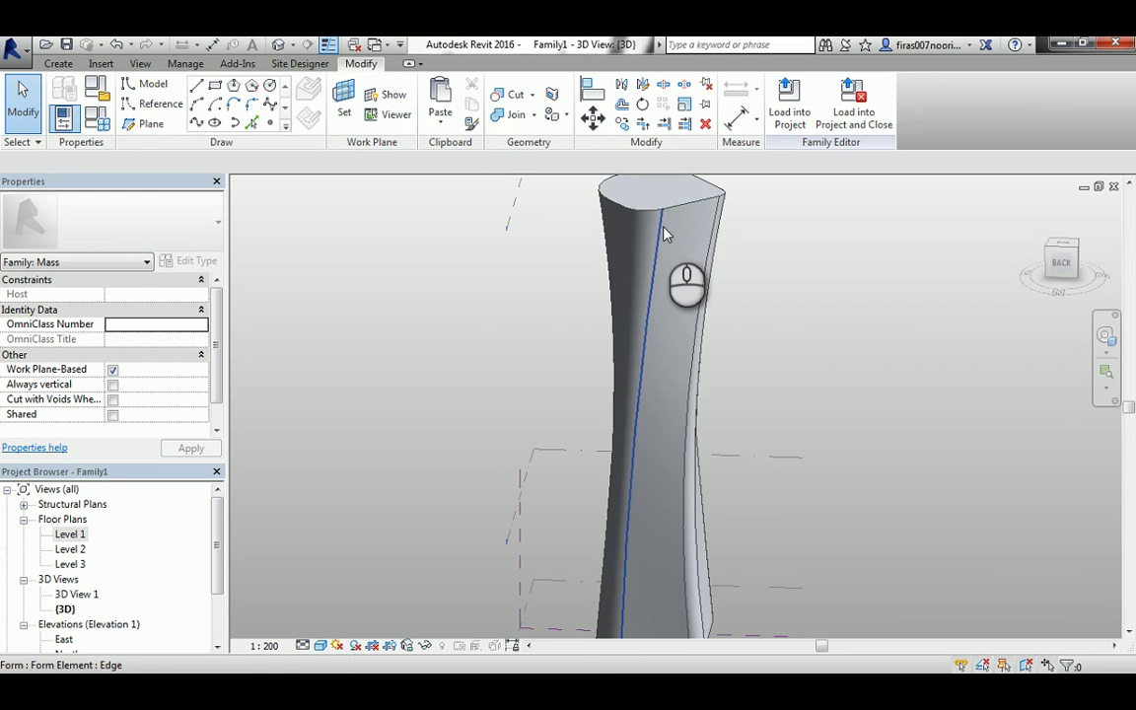
pyautogui.keyDown('shift'); pyautogui.moveTo(660, 231); pyautogui.dragTo(572, 276, button='middle'); pyautogui.keyUp('shift')
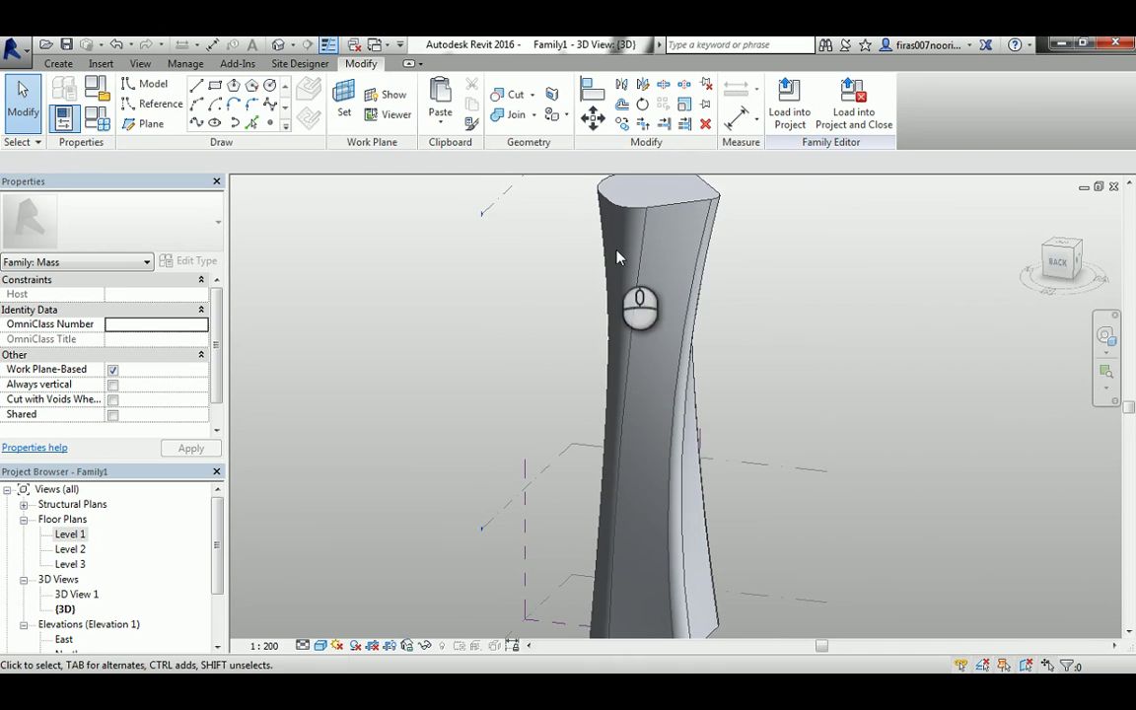
pyautogui.keyDown('shift'); pyautogui.moveTo(697, 329); pyautogui.dragTo(677, 228, button='middle'); pyautogui.keyUp('shift')
pyautogui.keyDown('shift'); pyautogui.moveTo(639, 495); pyautogui.dragTo(669, 221, button='middle'); pyautogui.keyUp('shift')
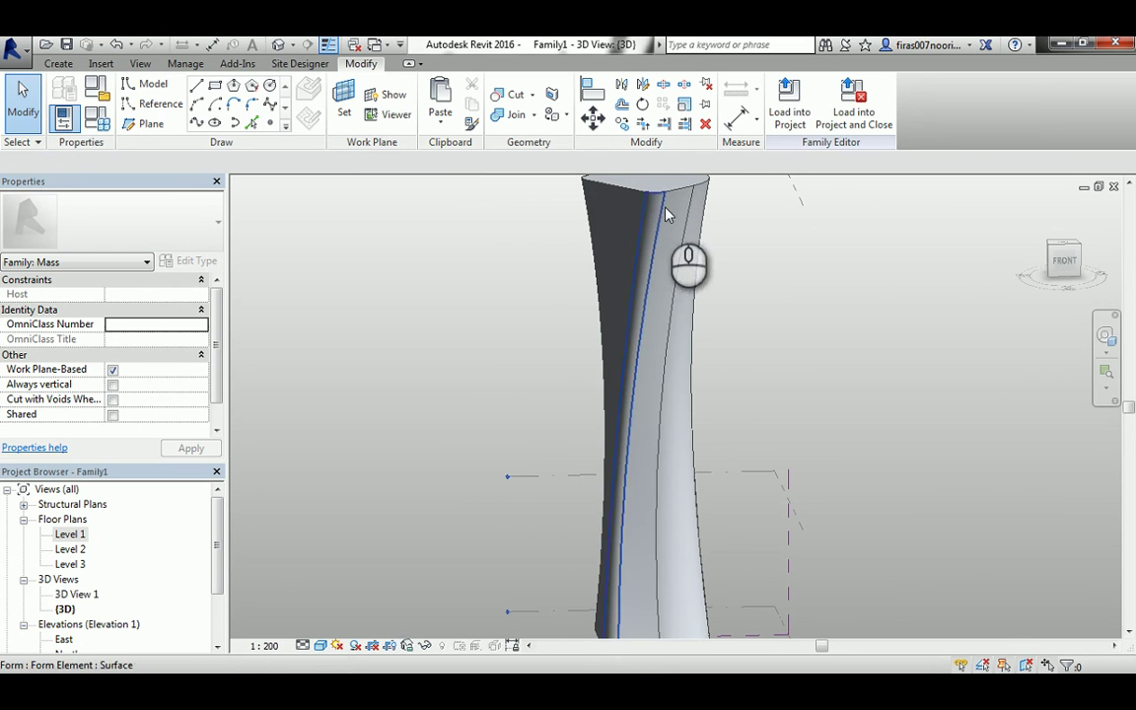
pyautogui.keyDown('shift'); pyautogui.moveTo(552, 317); pyautogui.dragTo(799, 367, button='middle'); pyautogui.keyUp('shift')
pyautogui.scroll(-3, 622, 405)
pyautogui.keyDown('shift'); pyautogui.moveTo(565, 412); pyautogui.dragTo(653, 535, button='middle'); pyautogui.keyUp('shift')
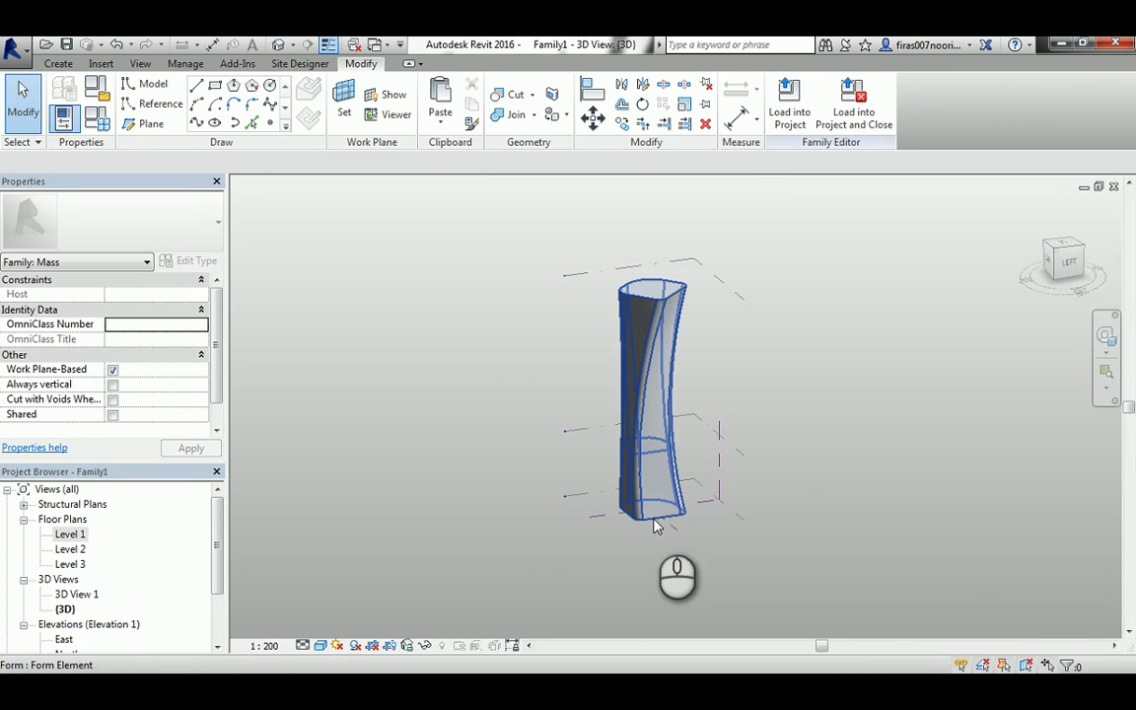
# Give the front facade surface the Hexagon pattern with 50 U grid divisions
pyautogui.click(646, 530)
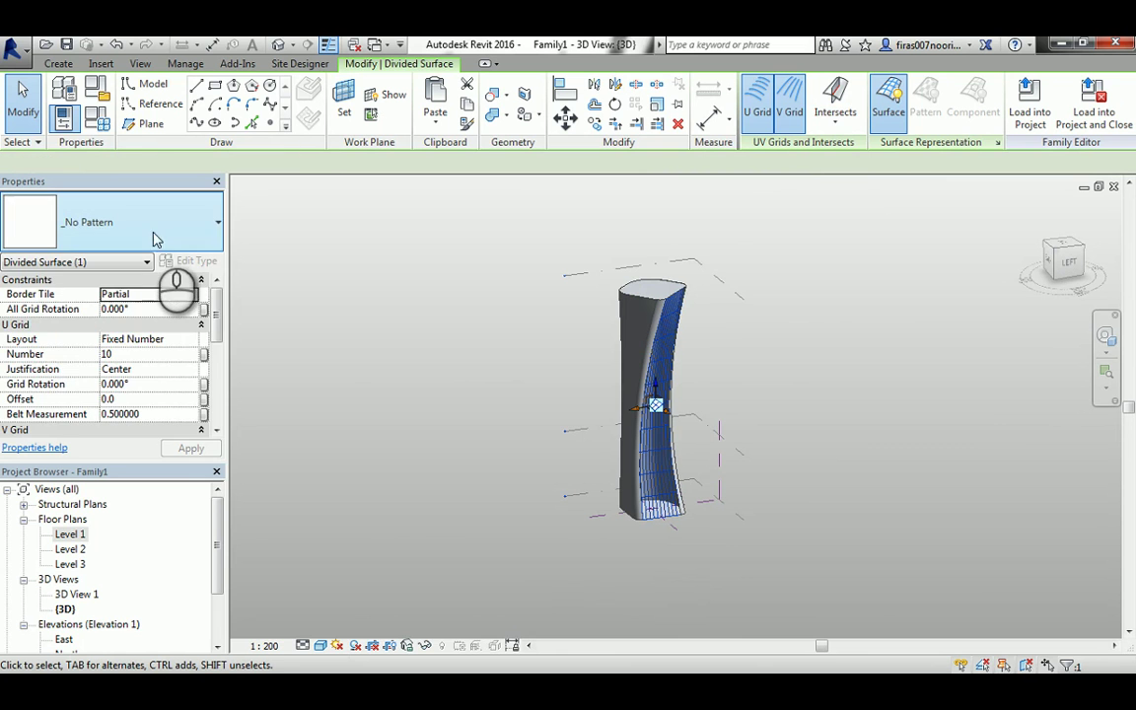
pyautogui.click(157, 225)
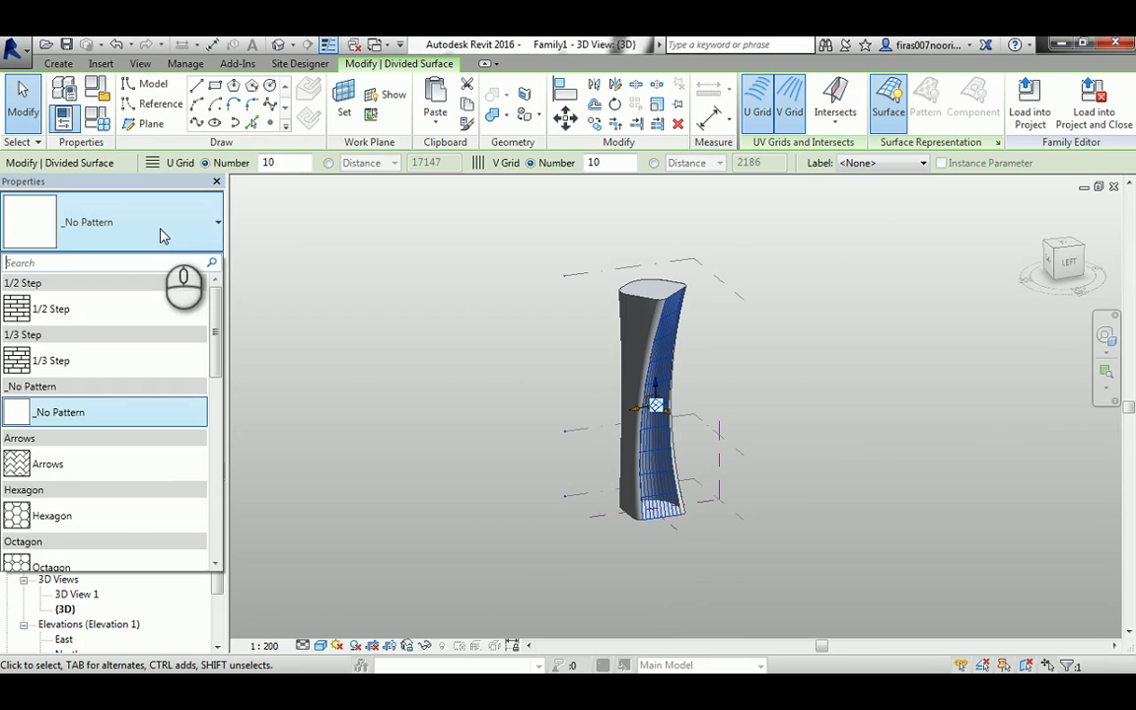
pyautogui.click(44, 518)
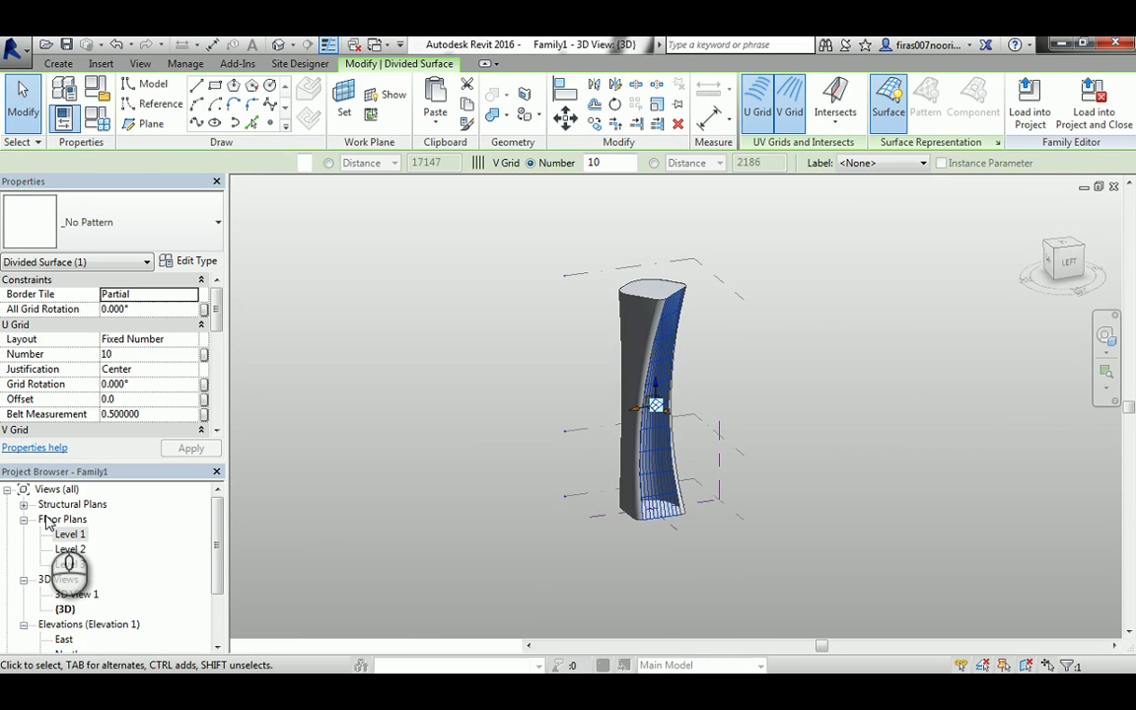
pyautogui.click(131, 355)
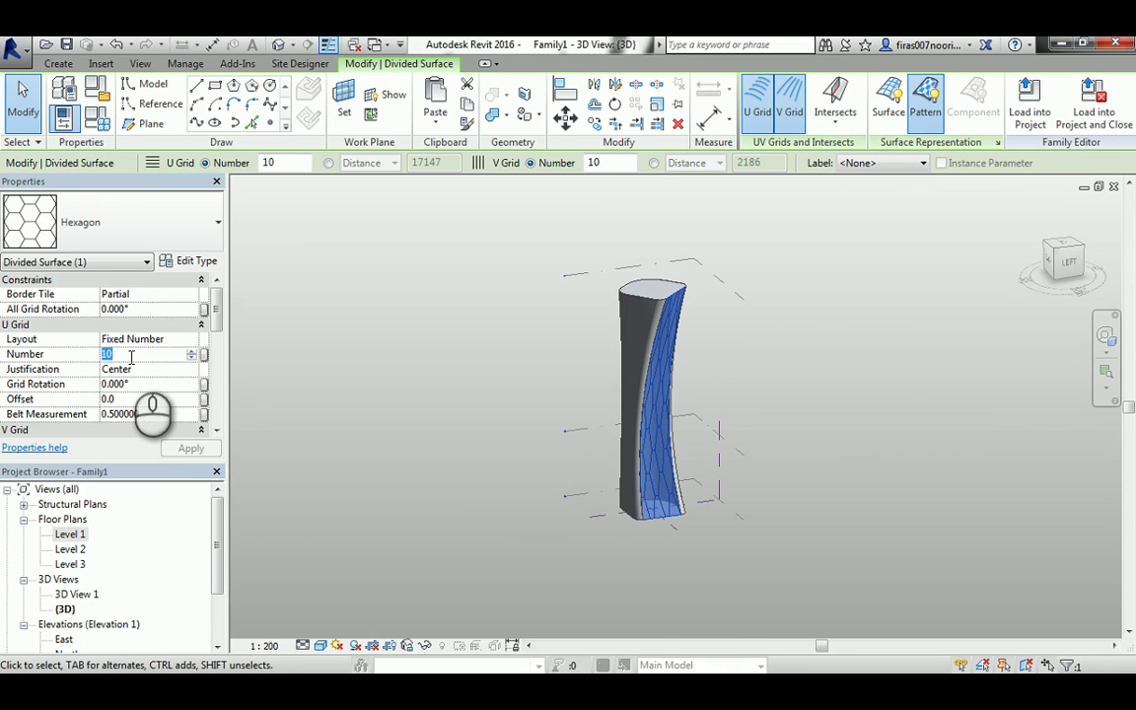
pyautogui.click(188, 450)
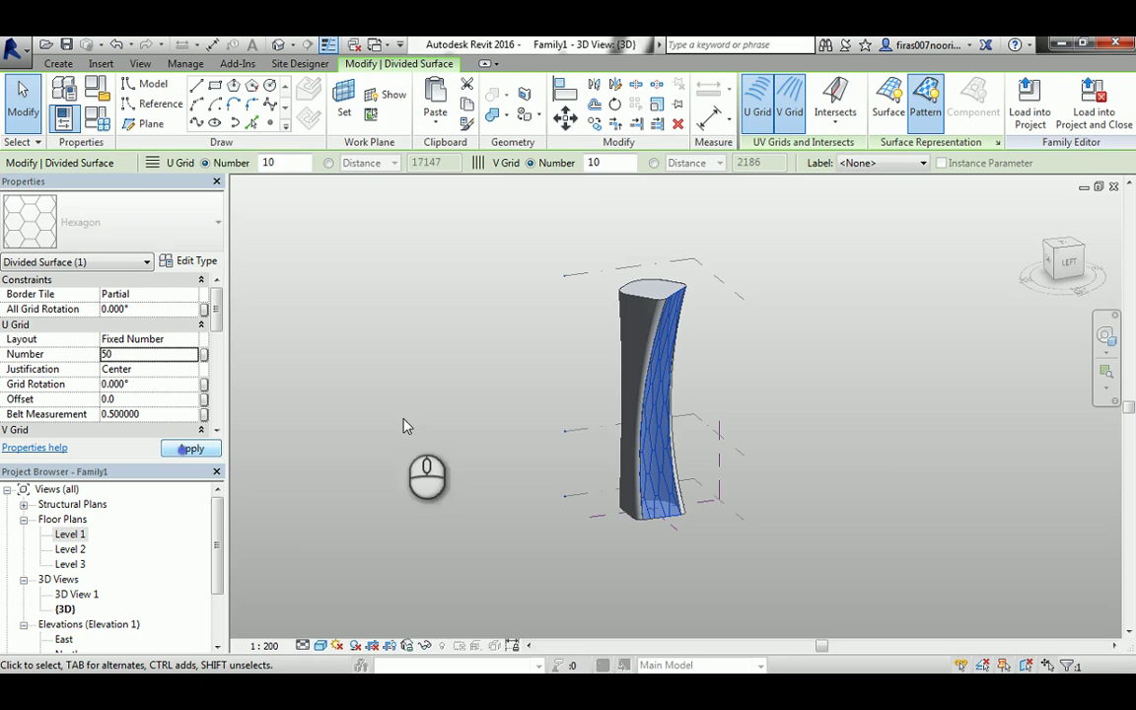
# Set the V Grid Number to 5, then change it to 10
pyautogui.scroll(5, 640, 400)
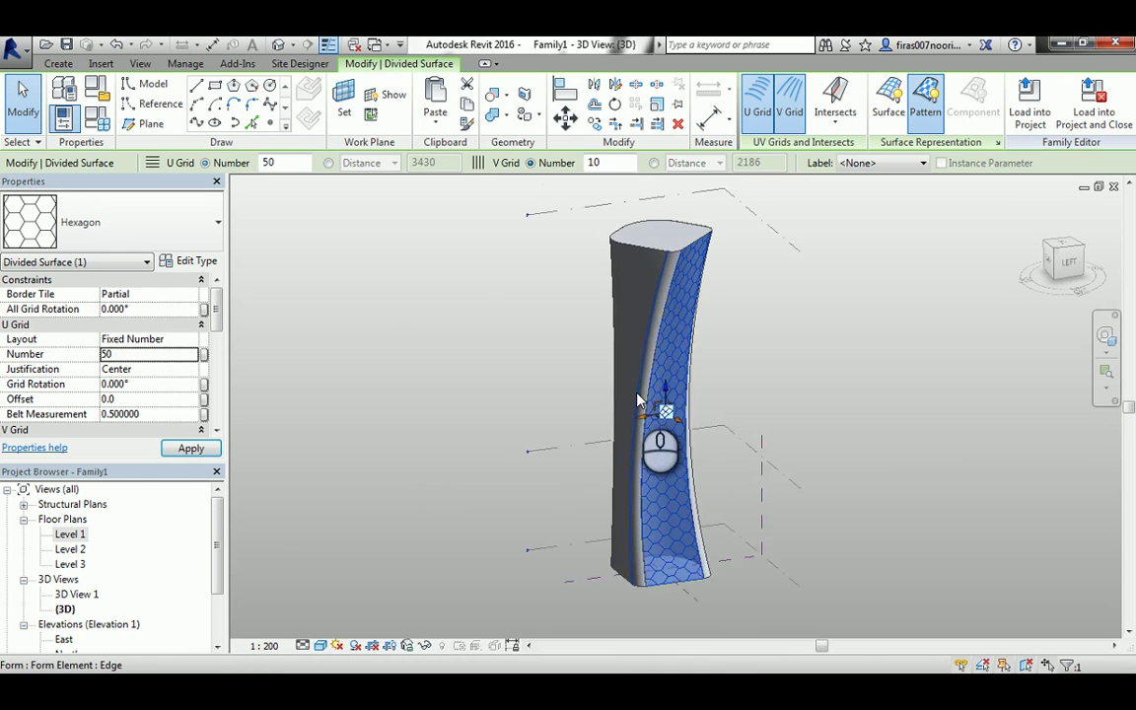
pyautogui.moveTo(219, 313); pyautogui.dragTo(219, 335)
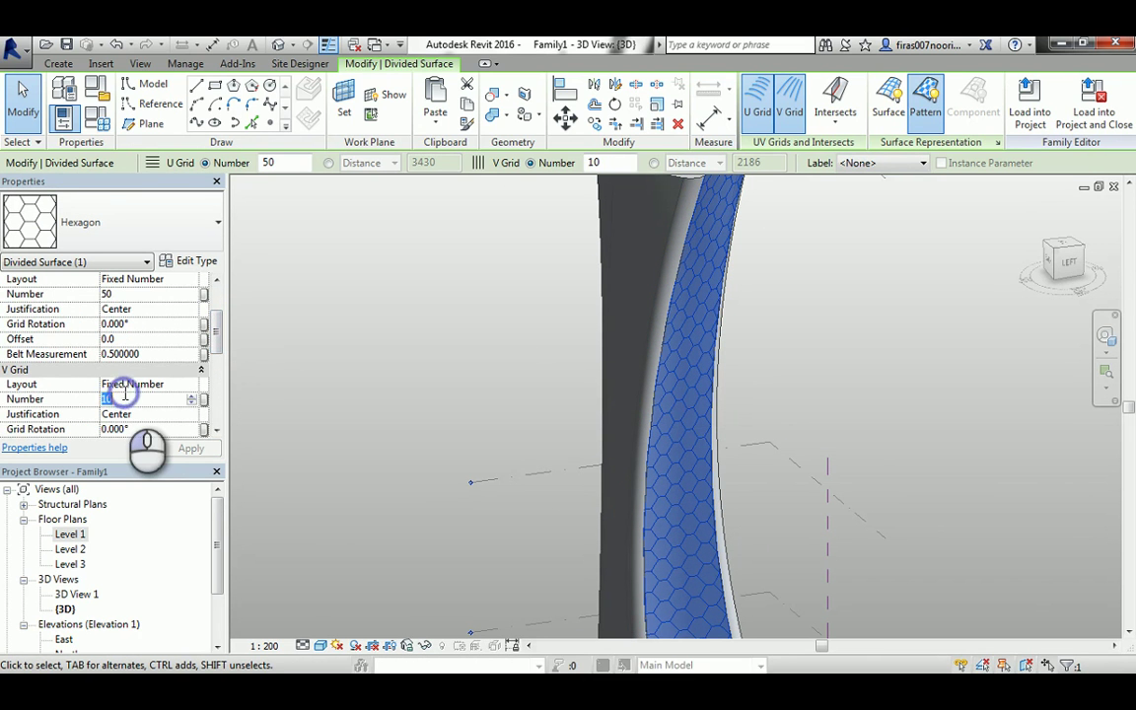
pyautogui.click(189, 451)
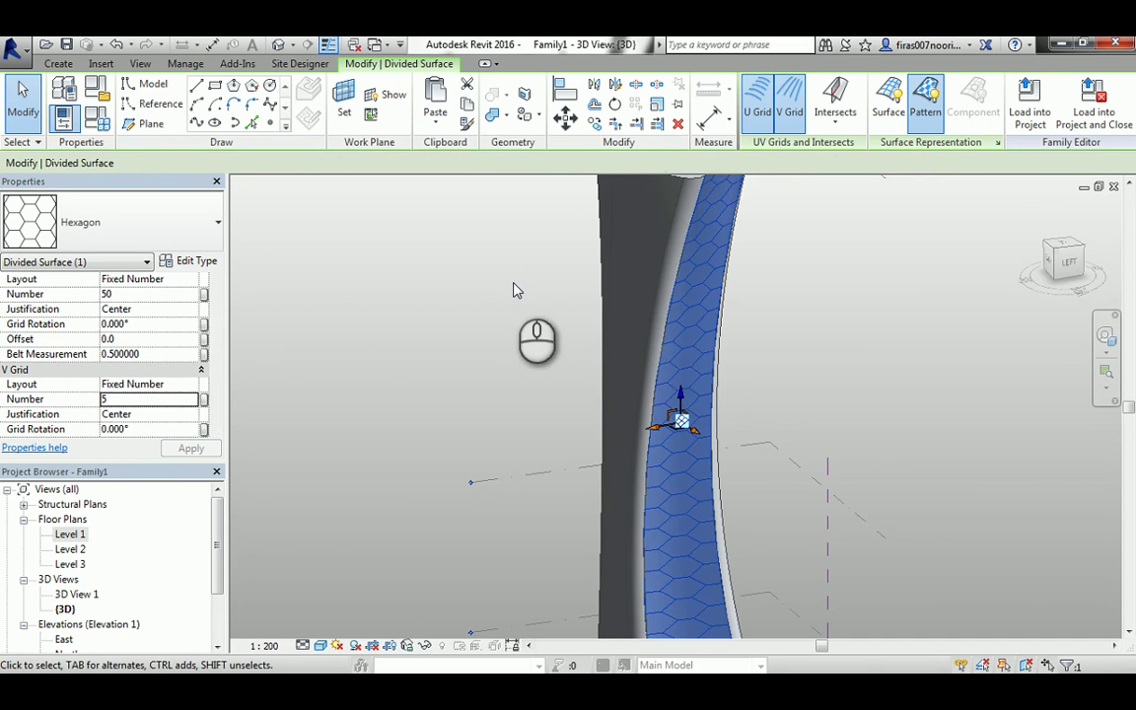
pyautogui.keyDown('shift'); pyautogui.moveTo(538, 285); pyautogui.dragTo(538, 333, button='middle'); pyautogui.keyUp('shift')
pyautogui.click(118, 400)
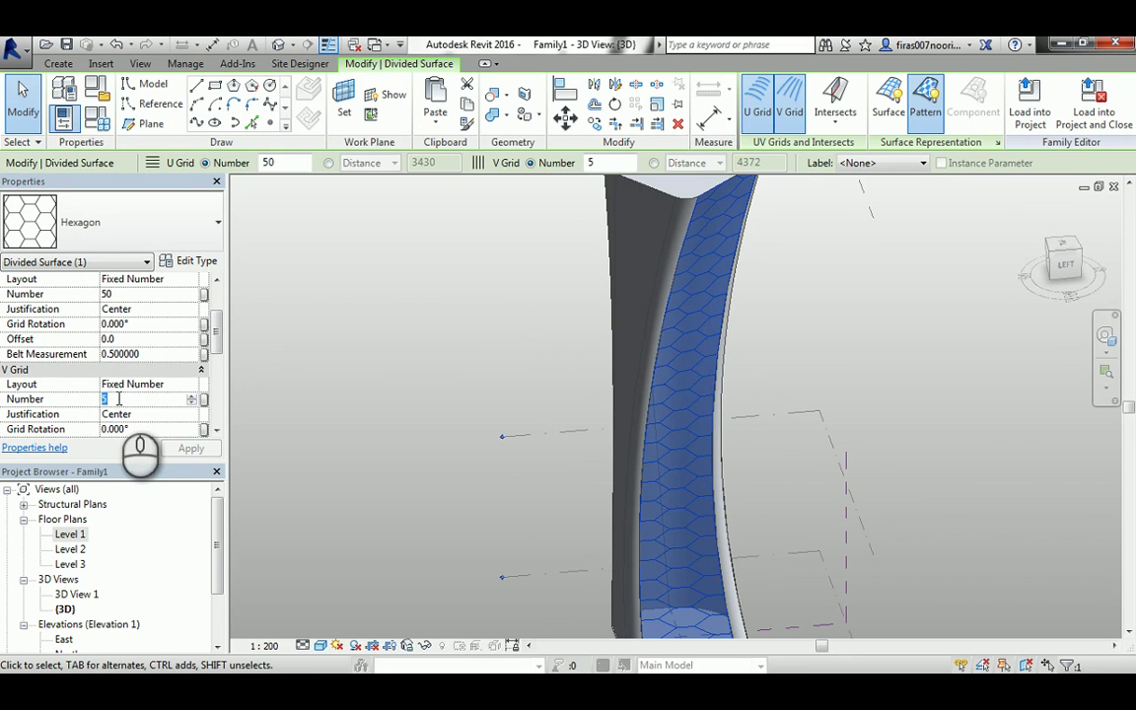
pyautogui.click(190, 448)
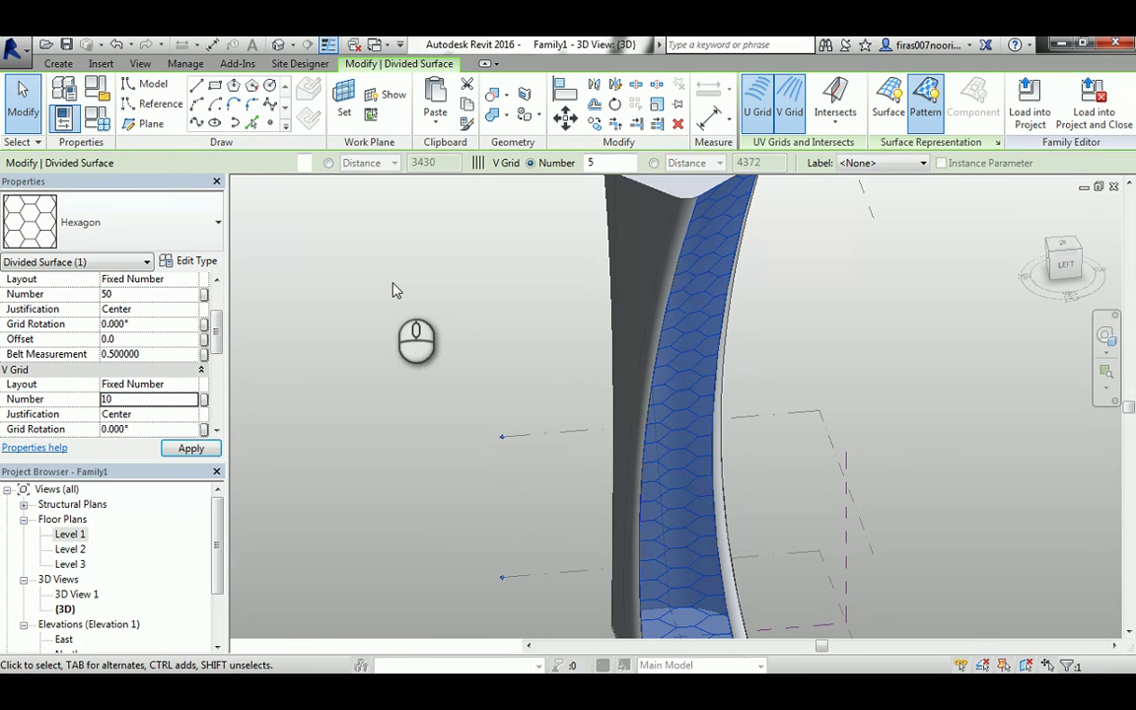
pyautogui.keyDown('shift'); pyautogui.moveTo(548, 307); pyautogui.dragTo(622, 277, button='middle'); pyautogui.keyUp('shift')
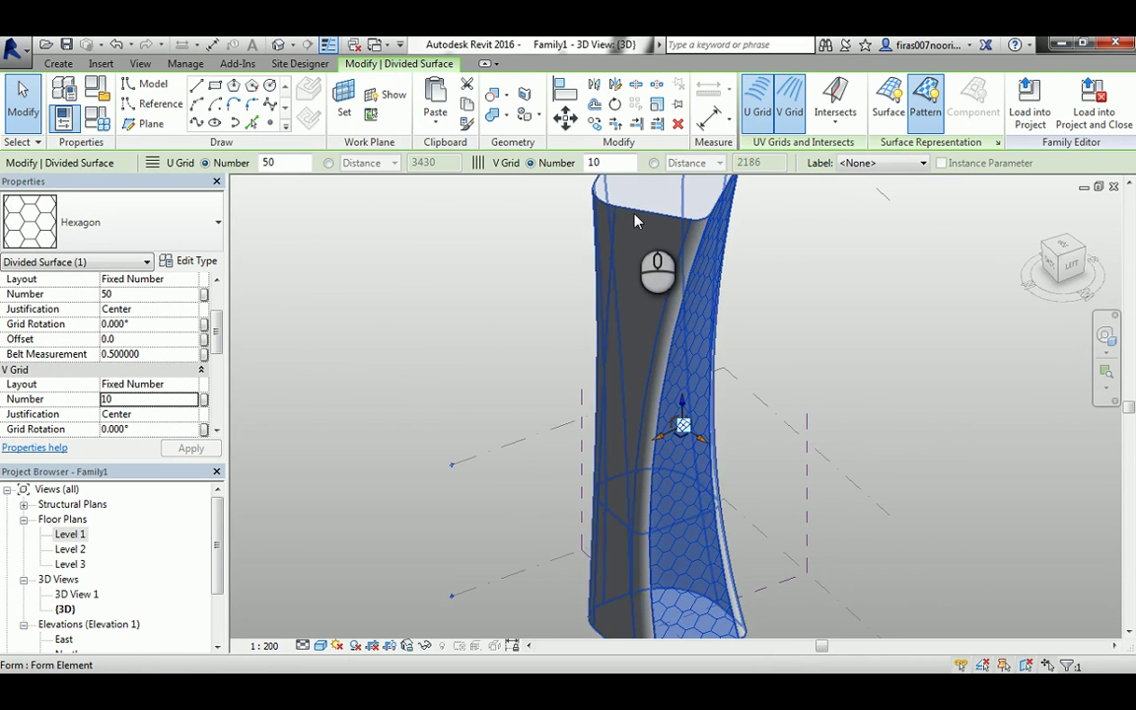
# Select the next unpatterned tower face and divide it into a UV grid
pyautogui.click(636, 219)
pyautogui.click(651, 235)
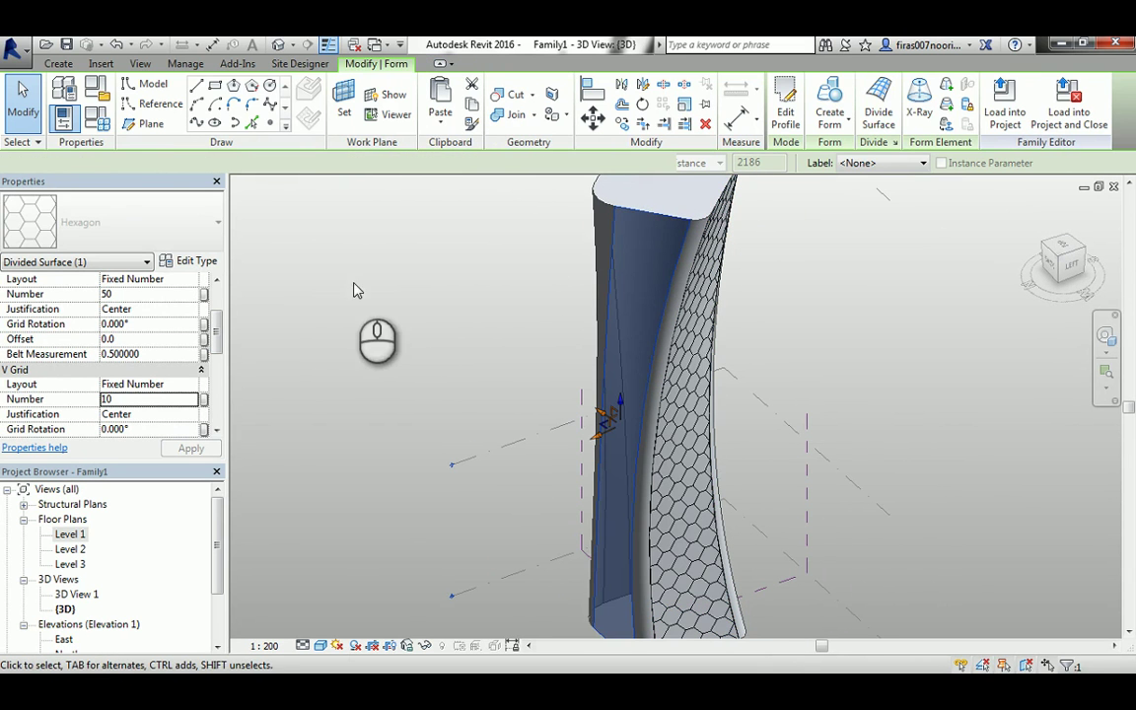
pyautogui.click(876, 123)
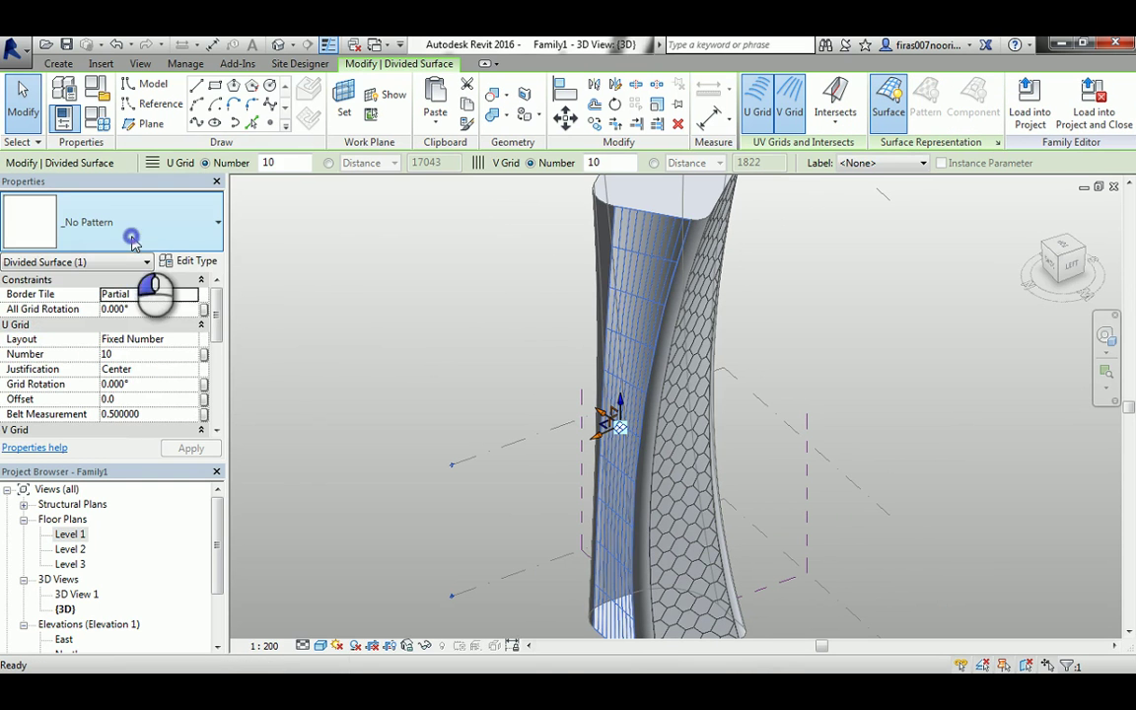
# Apply the Hexagon pattern with 50 U grid divisions to the new surface
pyautogui.click(135, 240)
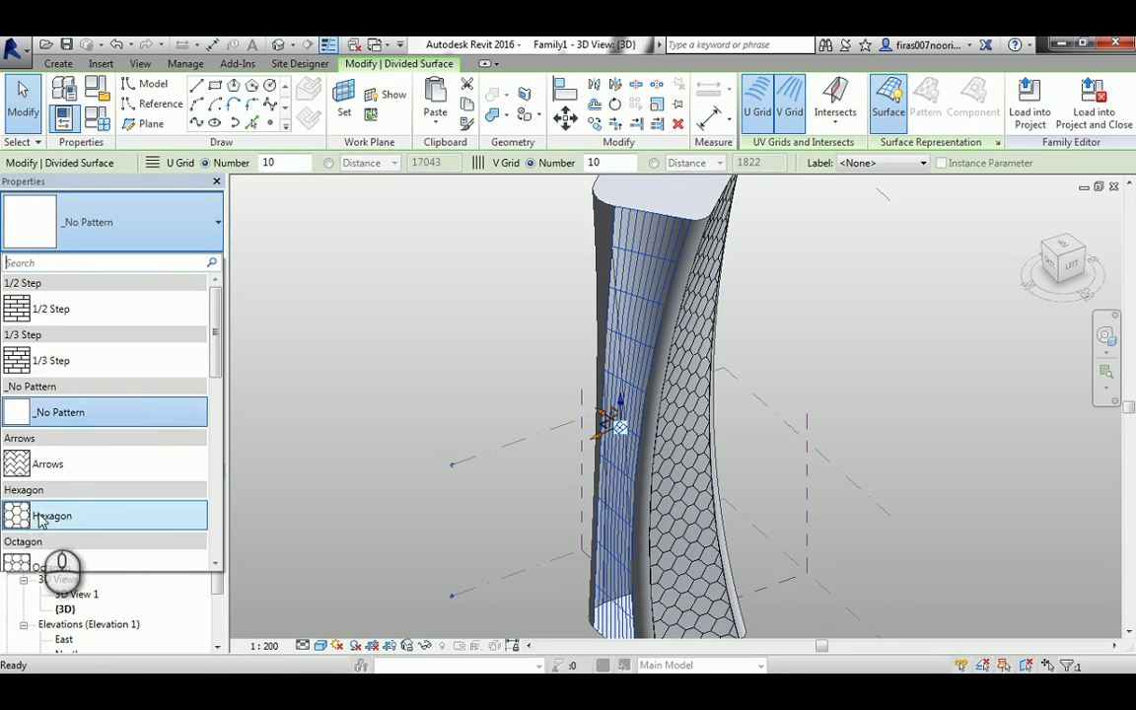
pyautogui.click(59, 566)
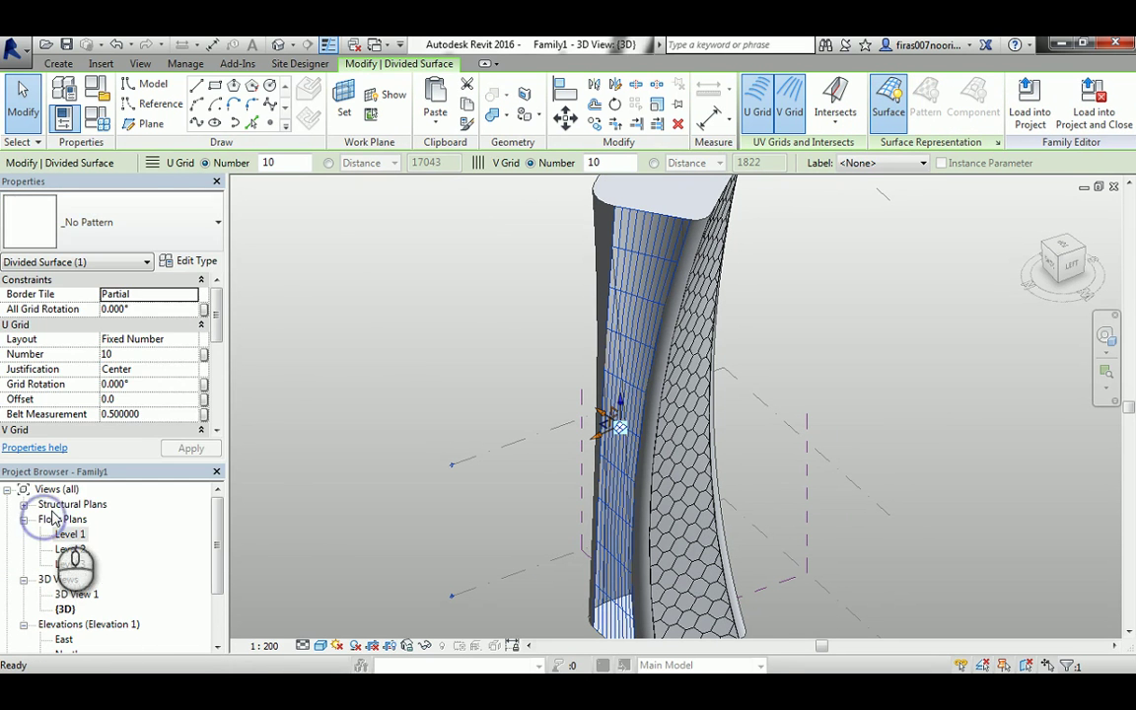
pyautogui.click(131, 355)
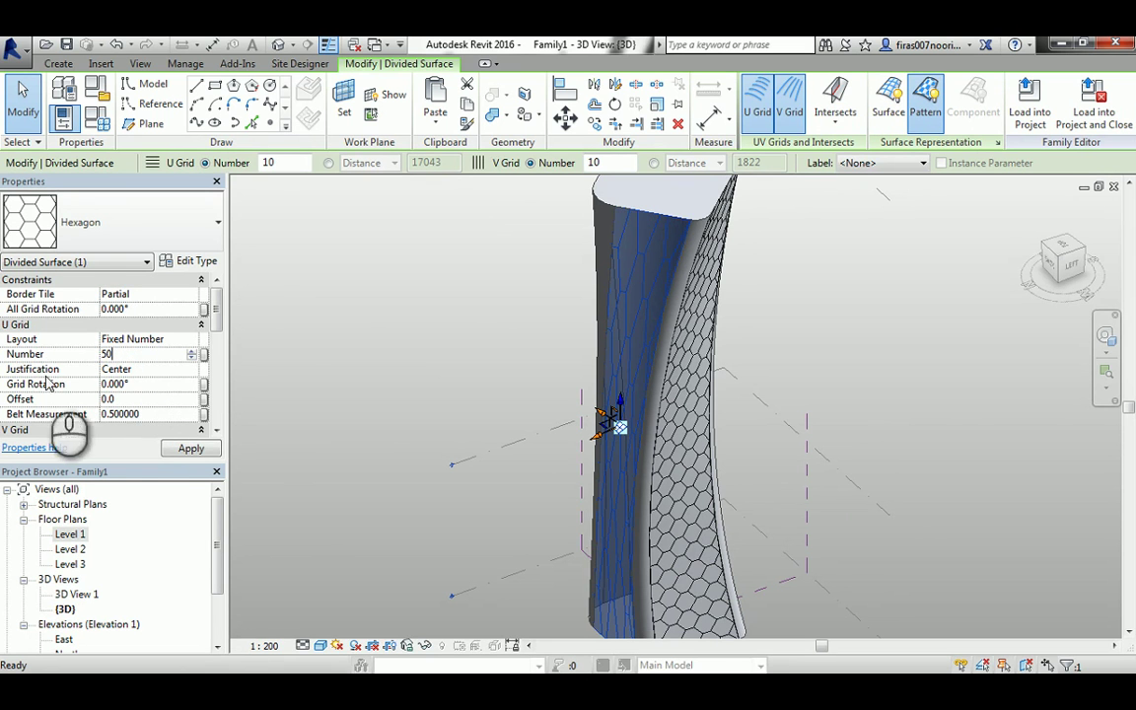
pyautogui.click(176, 449)
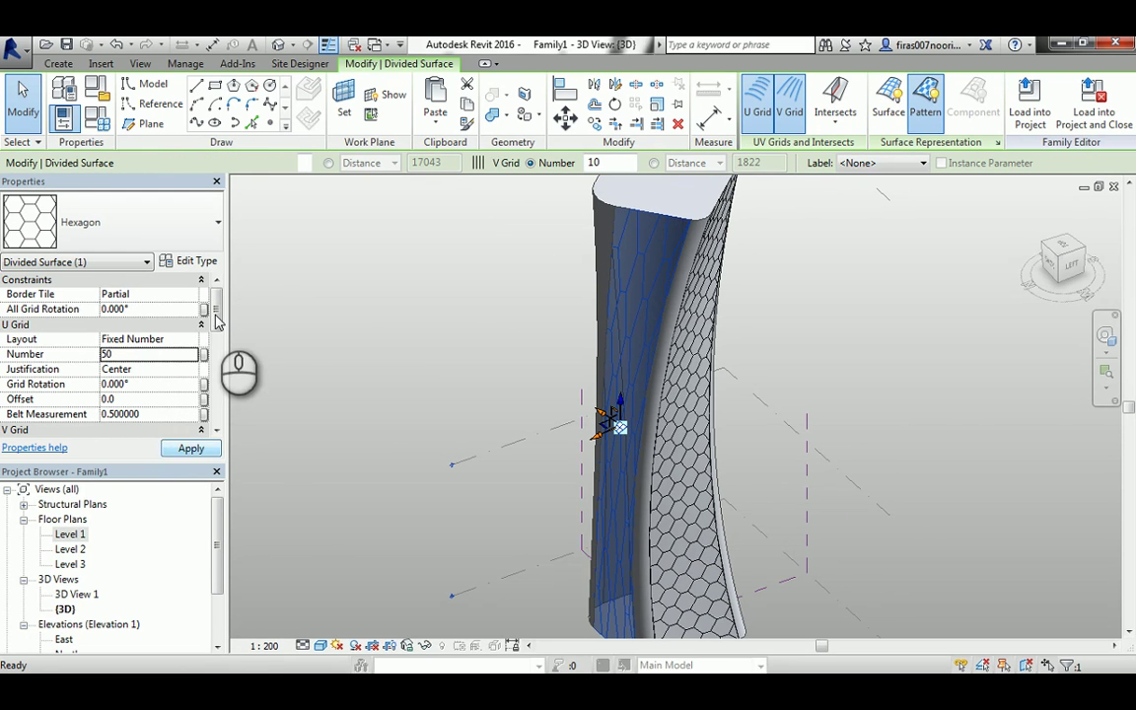
pyautogui.keyDown('shift'); pyautogui.moveTo(351, 320); pyautogui.dragTo(754, 301, button='middle'); pyautogui.keyUp('shift')
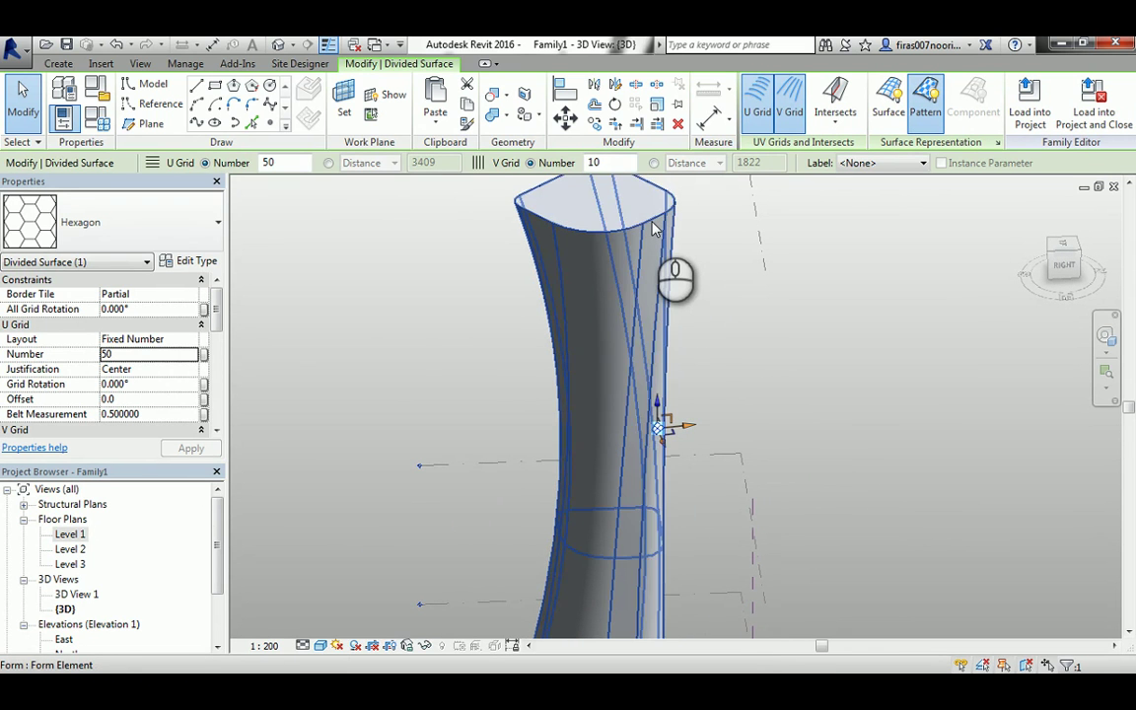
# Tab-select the two remaining tower faces, divide them into UV grids, and bring up the panel pattern list
pyautogui.click(655, 252)
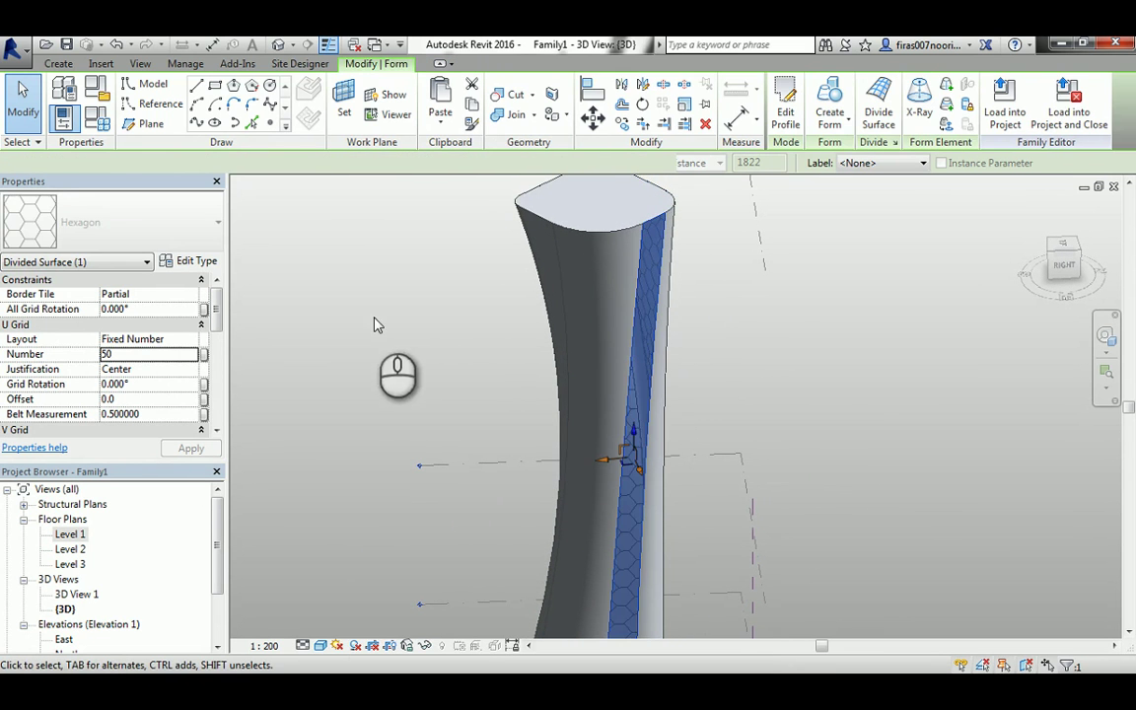
pyautogui.keyDown('shift'); pyautogui.moveTo(501, 343); pyautogui.dragTo(612, 325, button='middle'); pyautogui.keyUp('shift')
pyautogui.press('Tab')
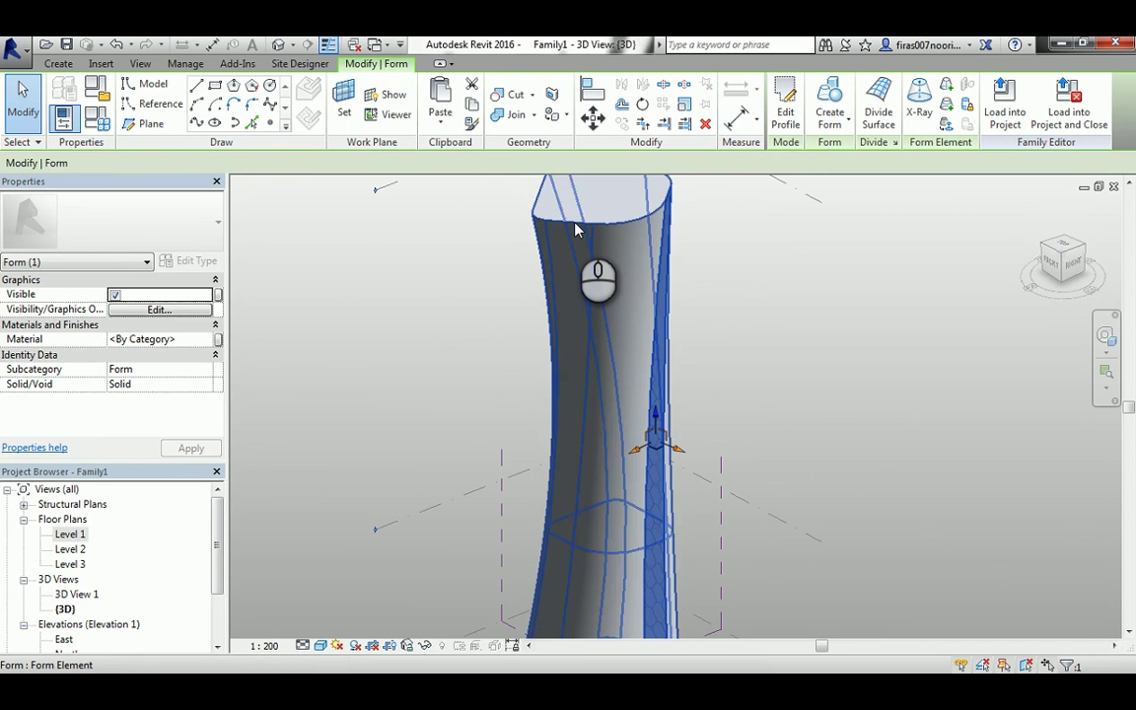
pyautogui.press('Tab')
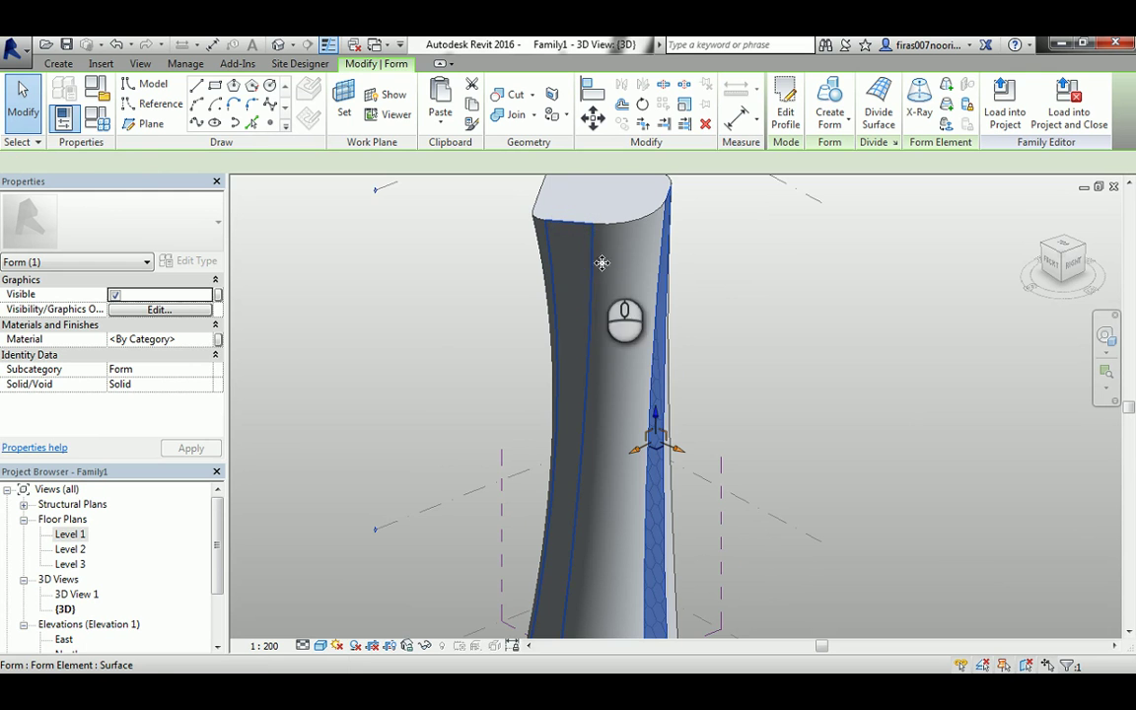
pyautogui.click(601, 263)
pyautogui.moveTo(602, 264)
pyautogui.keyDown('shift'); pyautogui.mouseDown(button='middle')
pyautogui.moveTo(646, 301)
pyautogui.moveTo(582, 301)
pyautogui.moveTo(604, 281)
pyautogui.mouseUp(button='middle'); pyautogui.keyUp('shift')
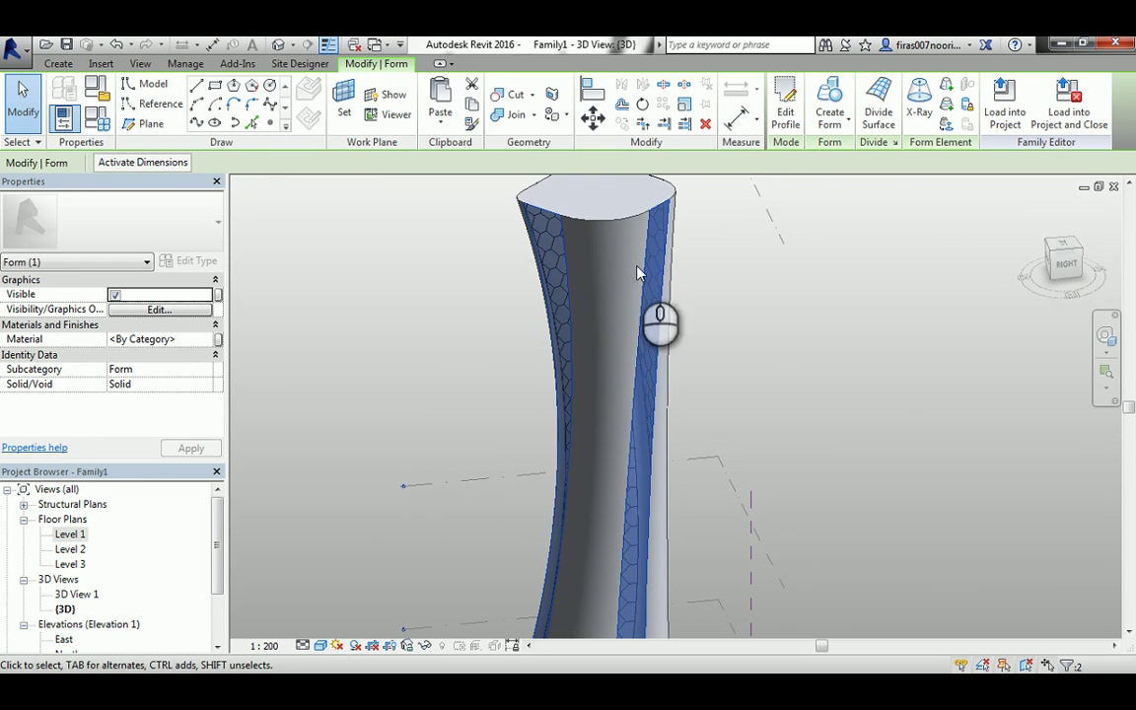
pyautogui.click(878, 111)
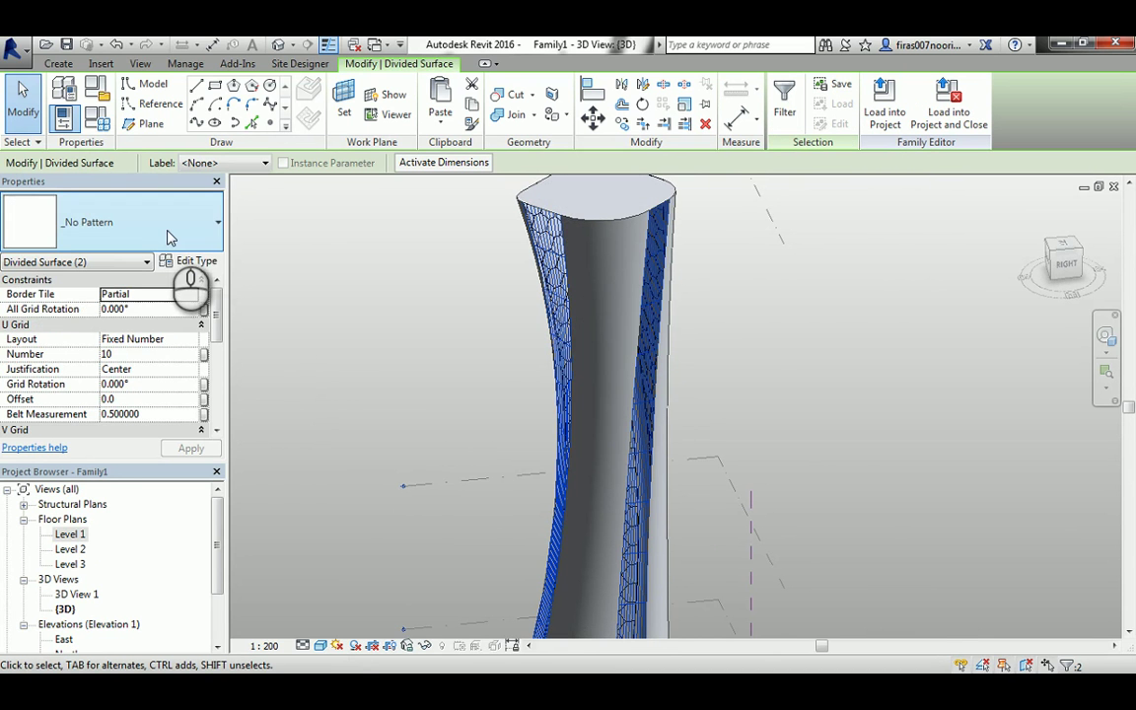
pyautogui.click(168, 238)
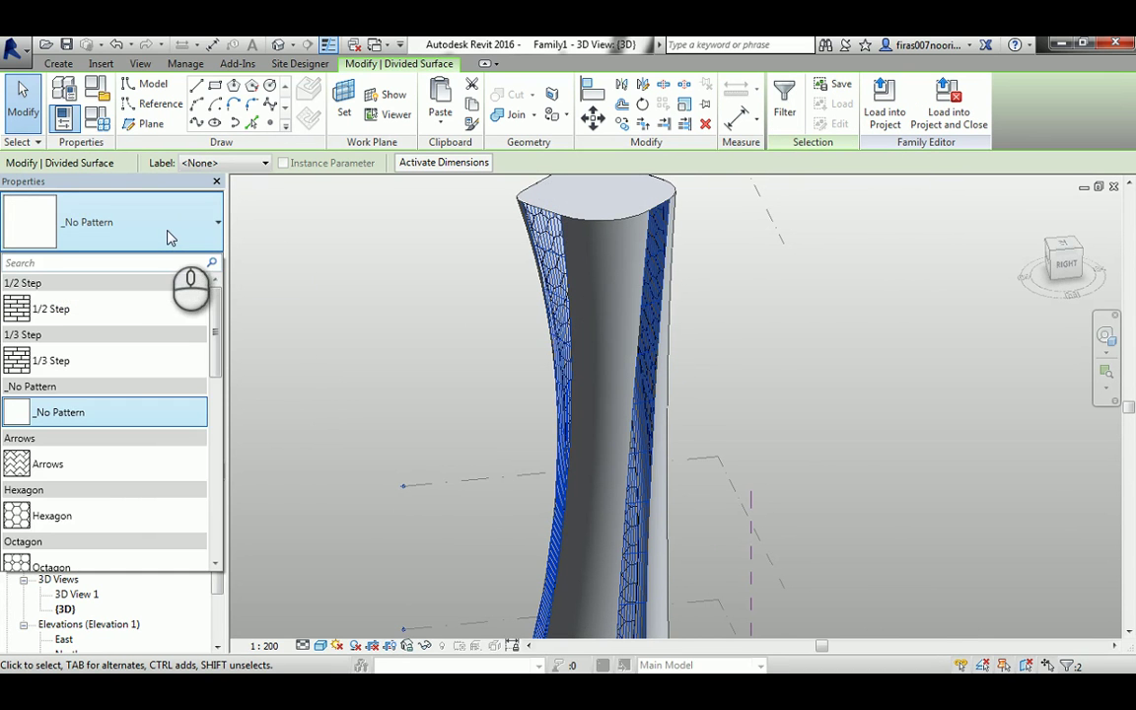